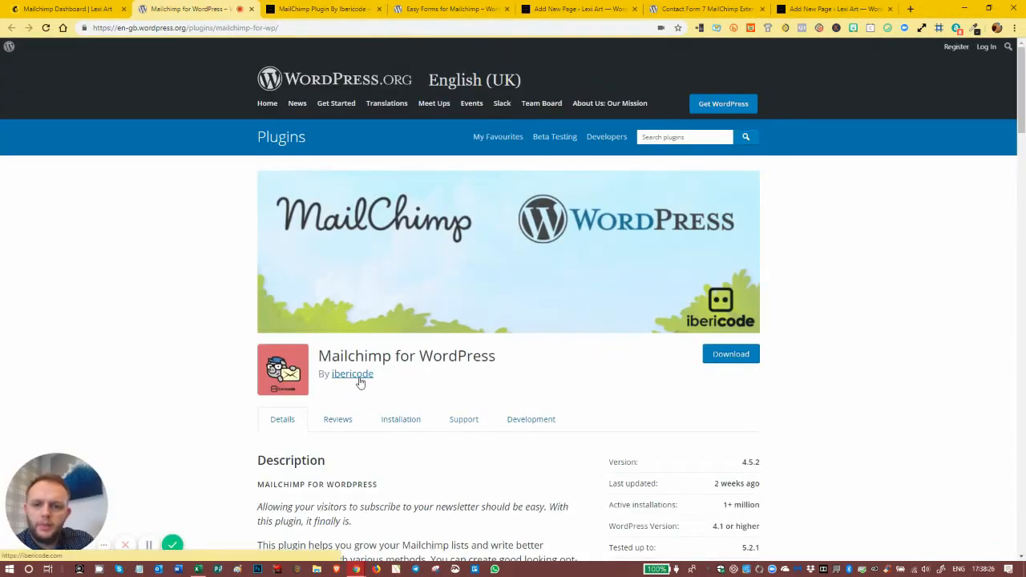
Examine the Mailchimp for WordPress plugin page, including its description, version details and ratings.
scroll(409, 272, down, 3)
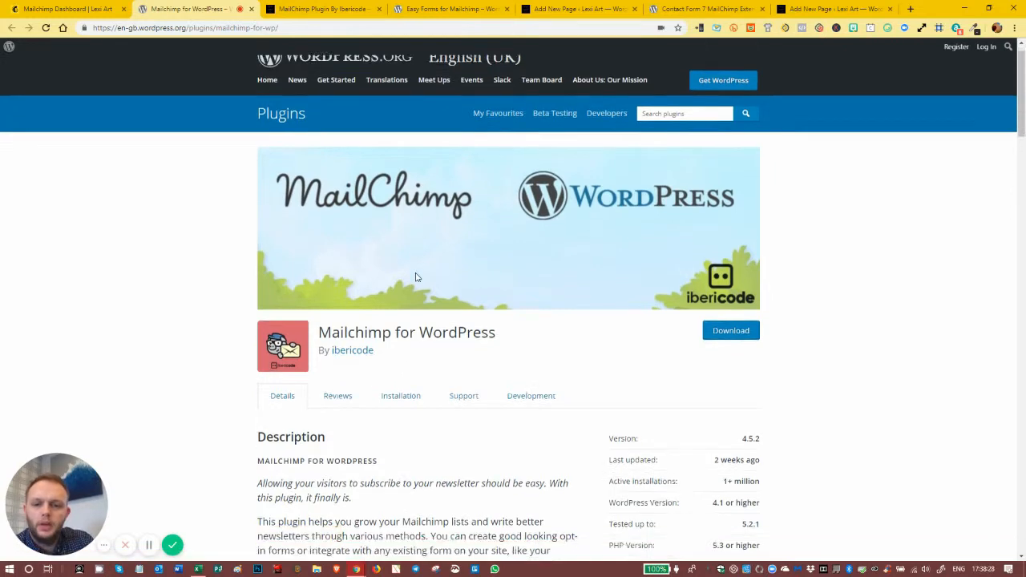
scroll(400, 264, down, 1)
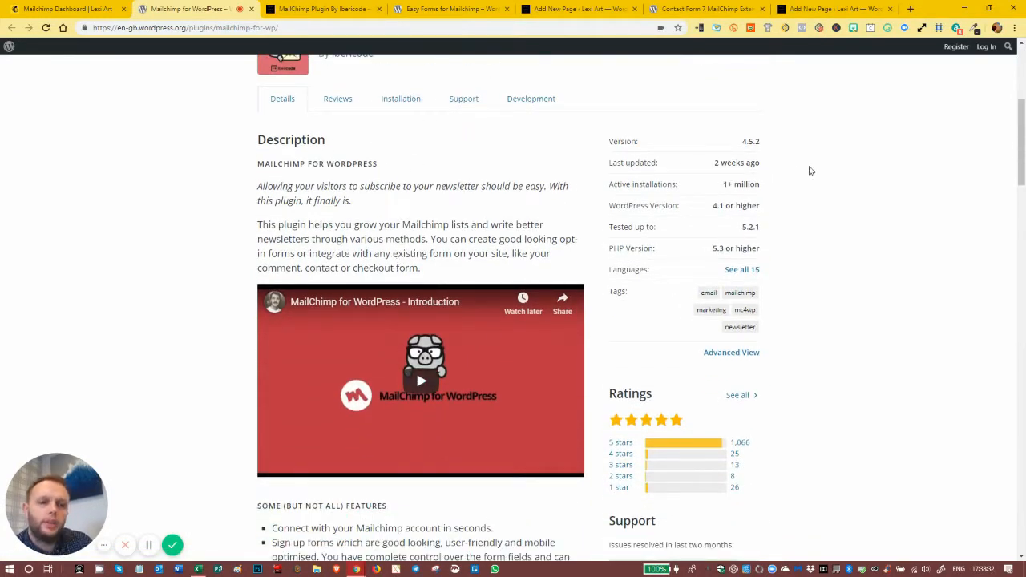
scroll(712, 187, down, 1)
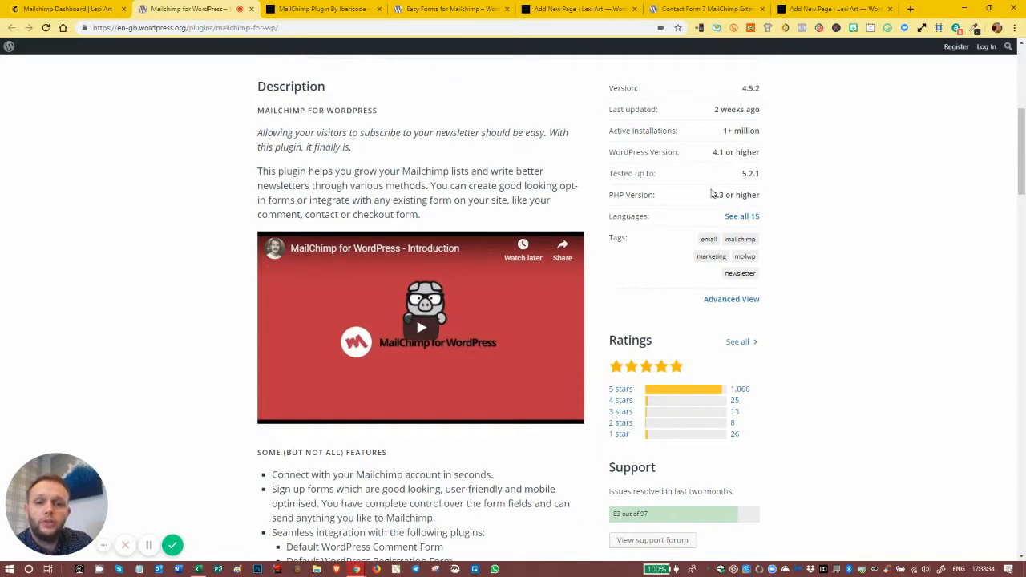
scroll(693, 199, up, 1)
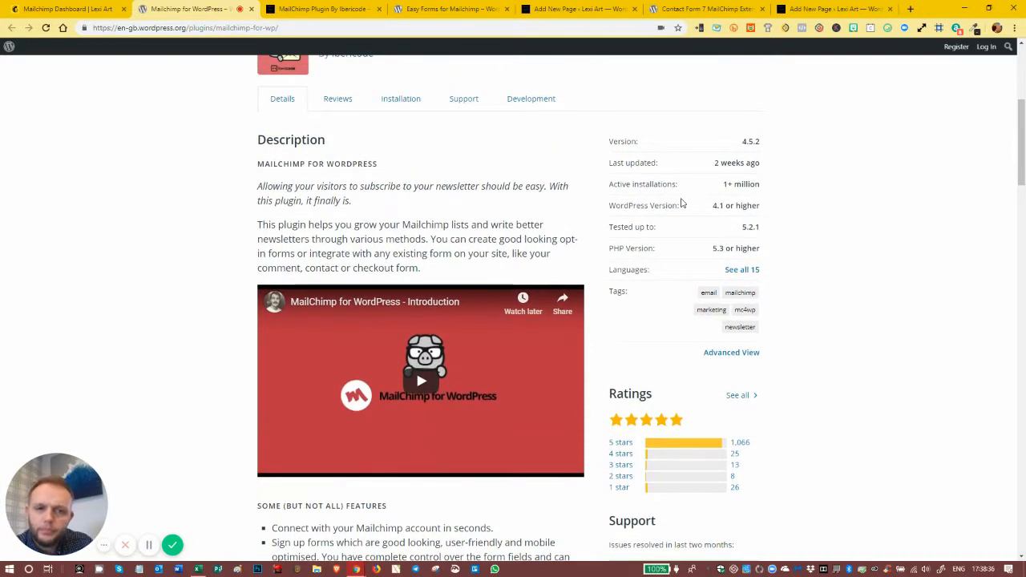
scroll(680, 202, up, 3)
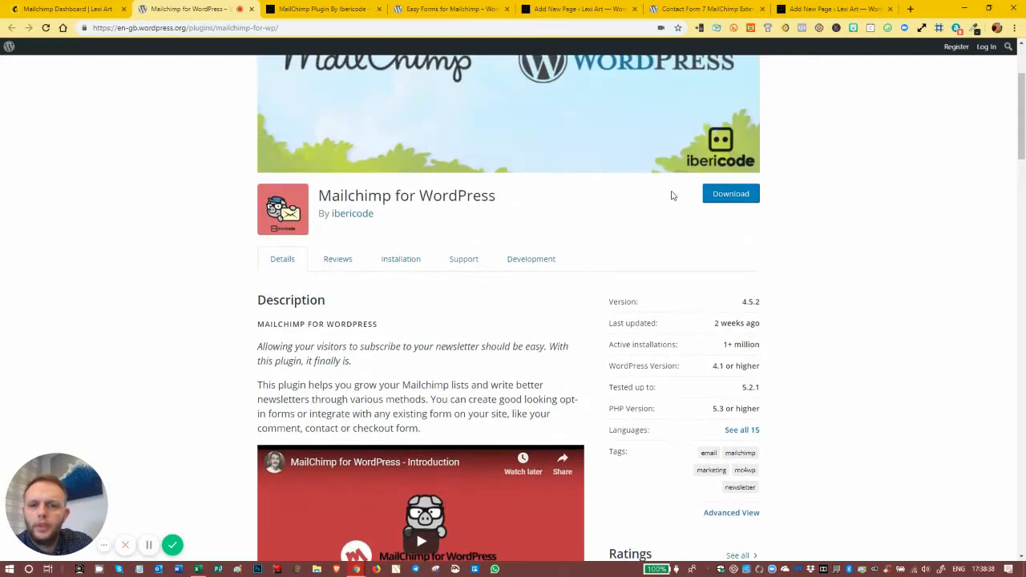
scroll(672, 196, up, 3)
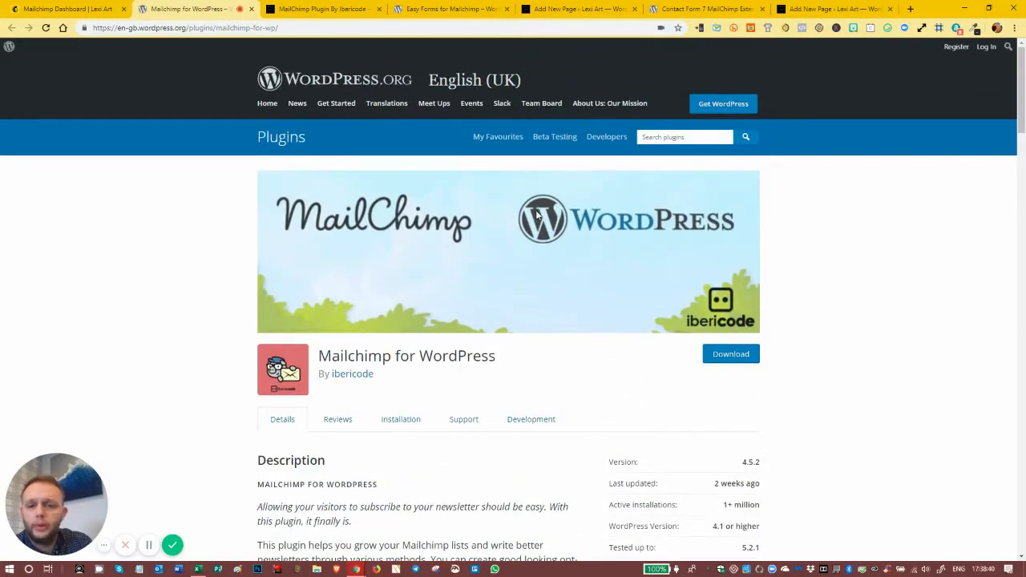
Open the Lexi Art site's WordPress dashboard in a new browser tab and place that tab directly after the Mailchimp dashboard tab.
click(300, 10)
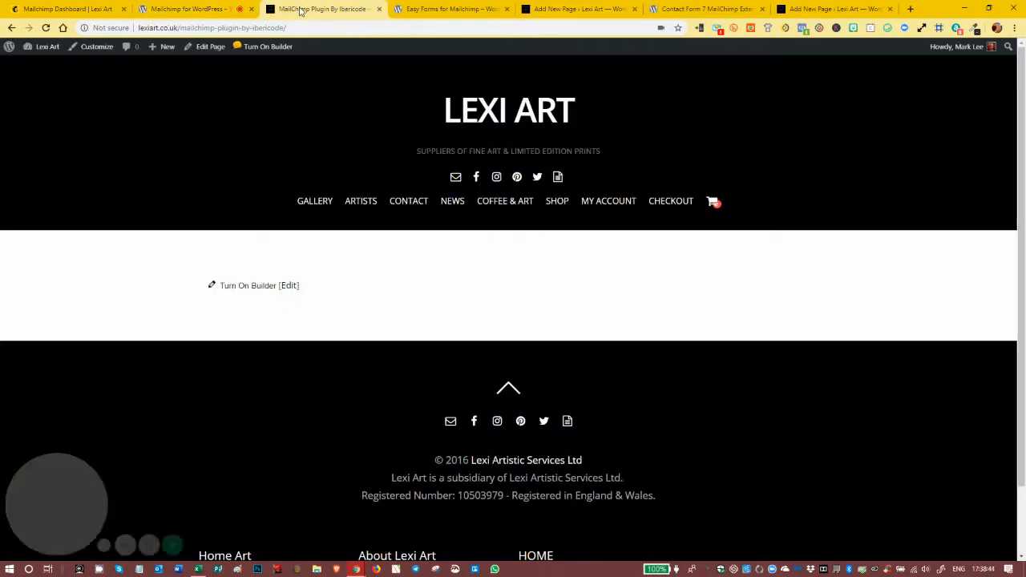
mouse_move(50, 48)
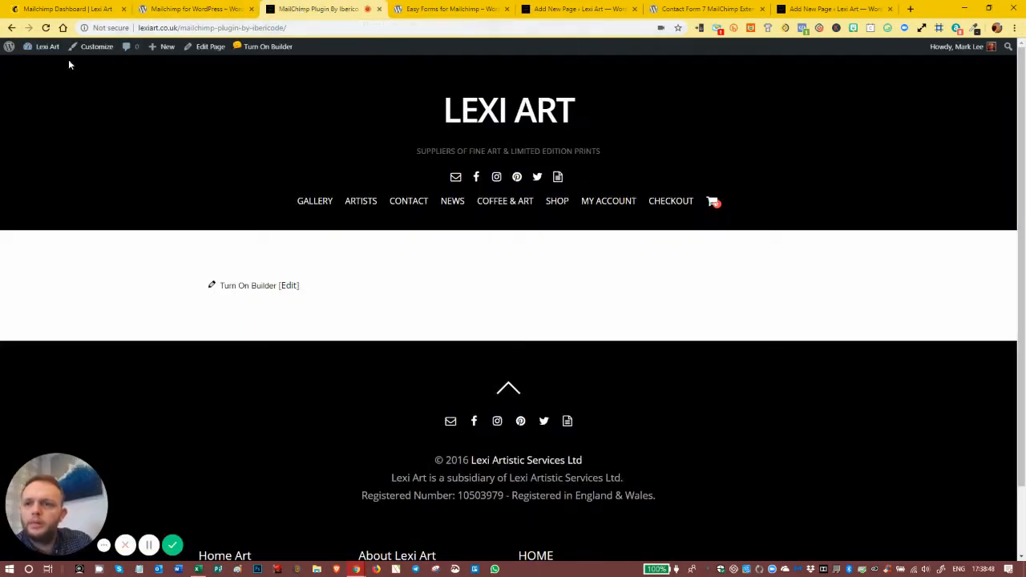
middle_click(34, 69)
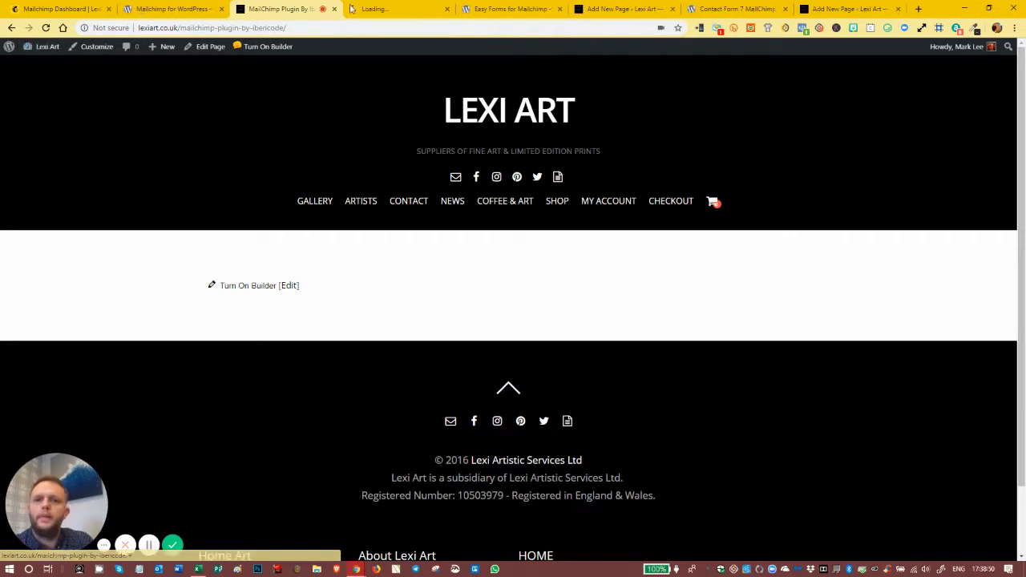
drag(395, 10, 275, 18)
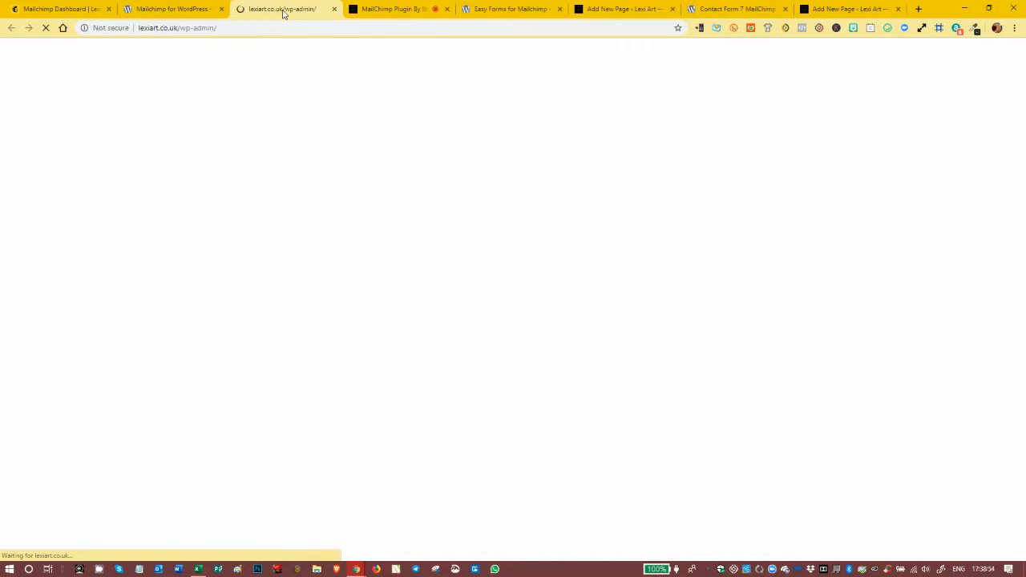
drag(281, 12, 174, 9)
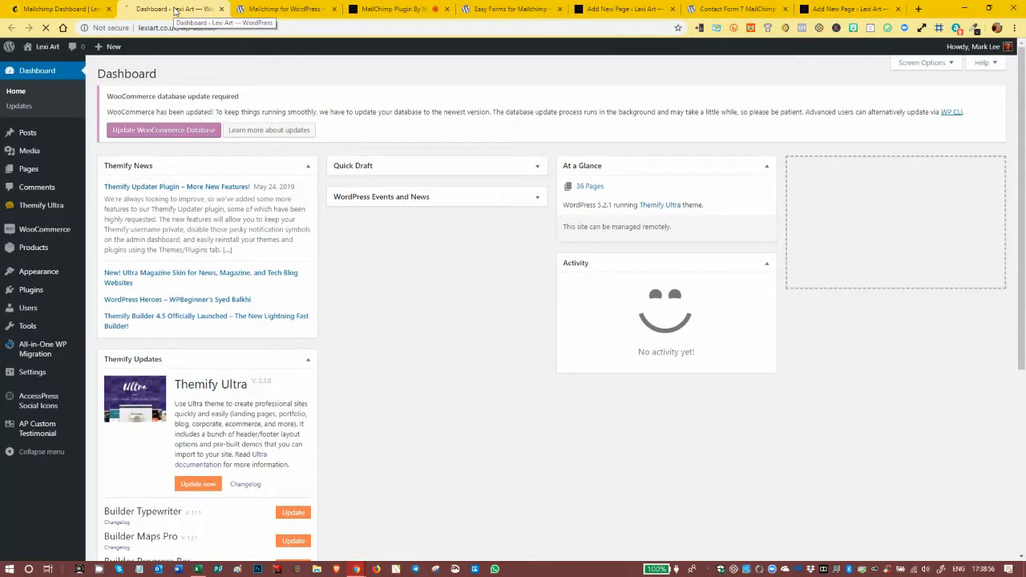
Activate the Mailchimp for WordPress plugin by ibericode from the site's installed plugins.
scroll(50, 297, down, 1)
click(31, 293)
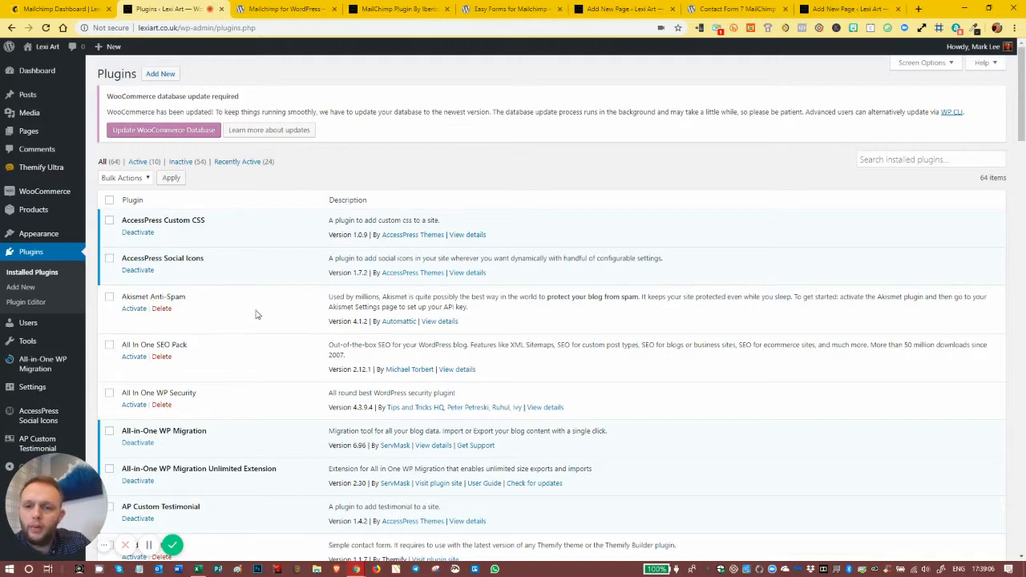
scroll(309, 362, down, 5)
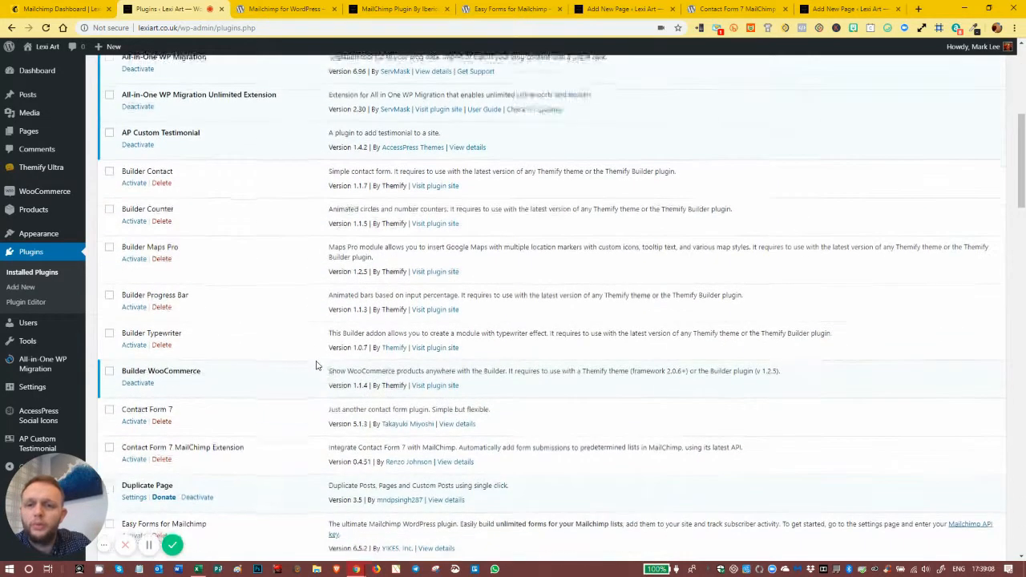
scroll(315, 365, down, 2)
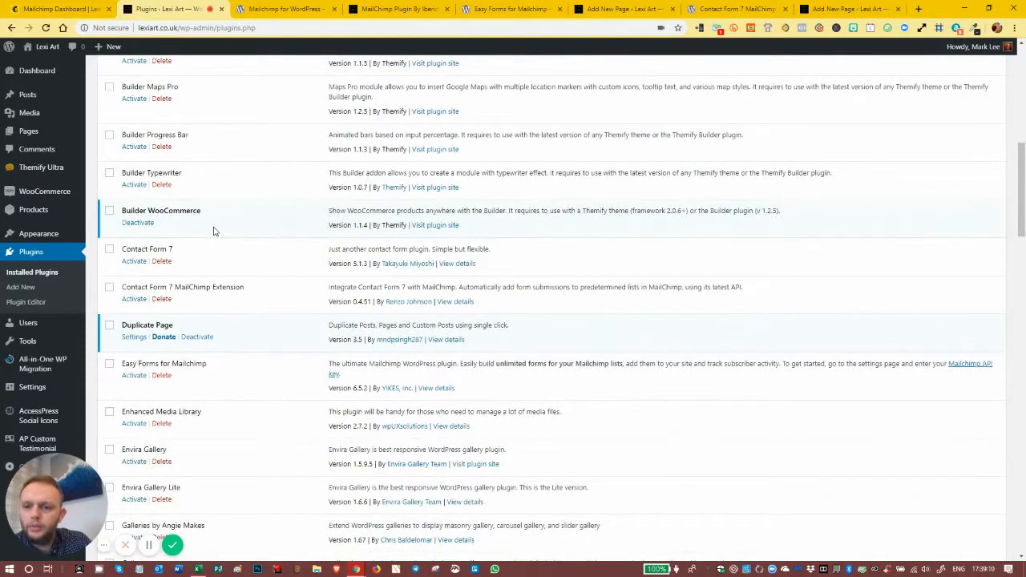
scroll(217, 374, down, 6)
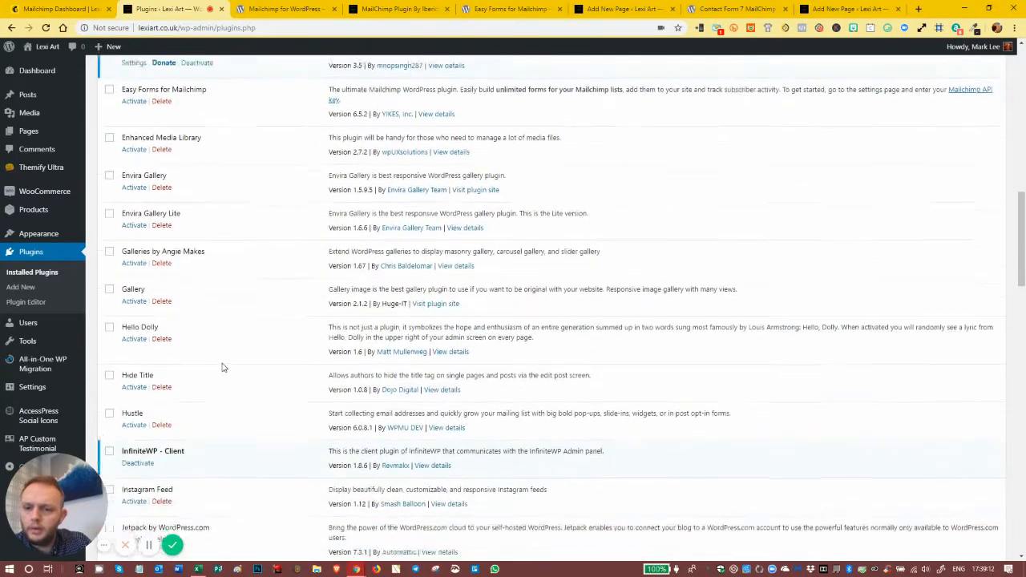
scroll(223, 366, down, 4)
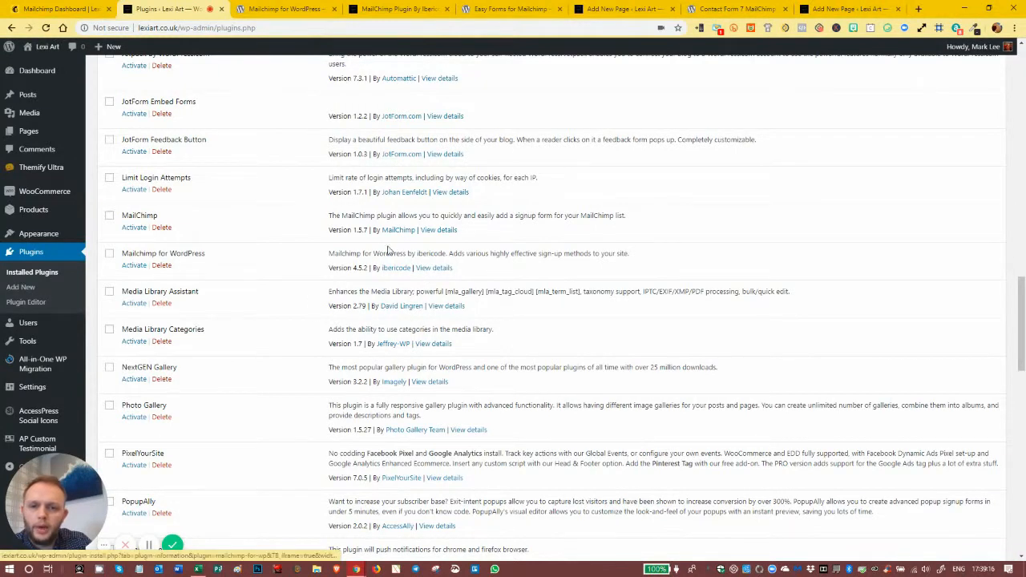
click(134, 265)
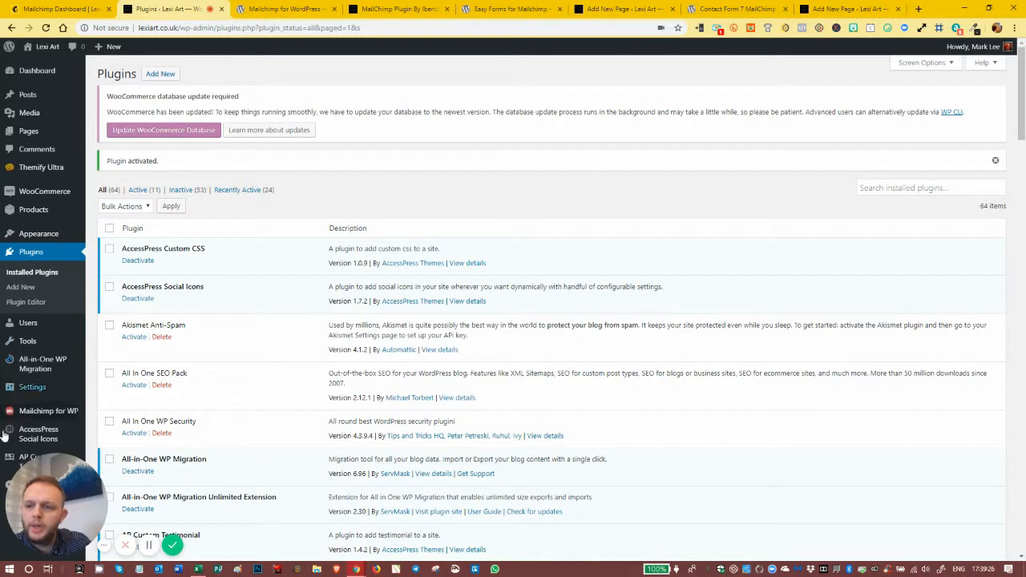
Open the general Mailchimp API settings of the Mailchimp for WP plugin.
click(35, 413)
mouse_move(34, 412)
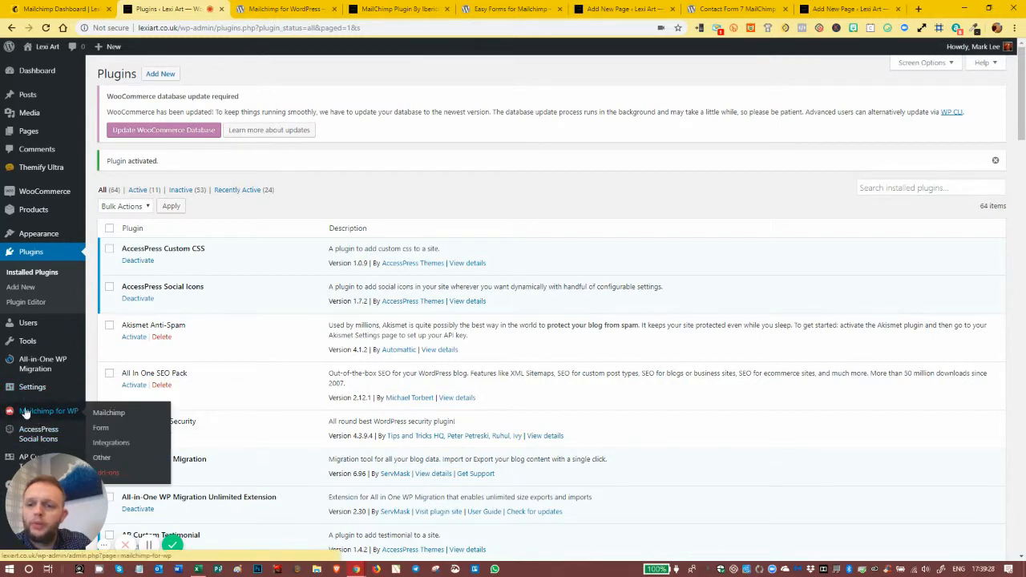
click(34, 412)
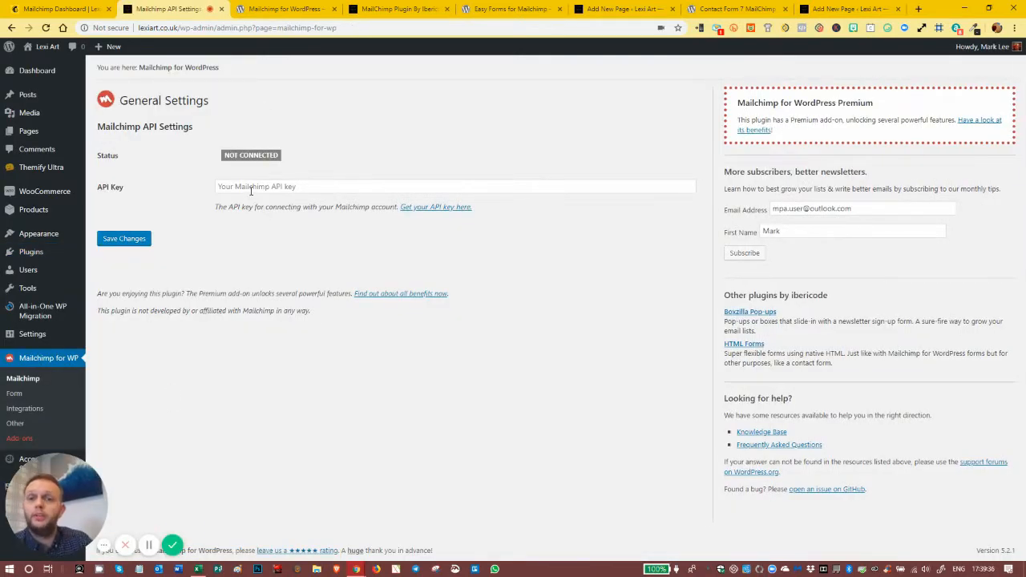
Switch to the Mailchimp dashboard and open the API keys page of the account.
click(73, 9)
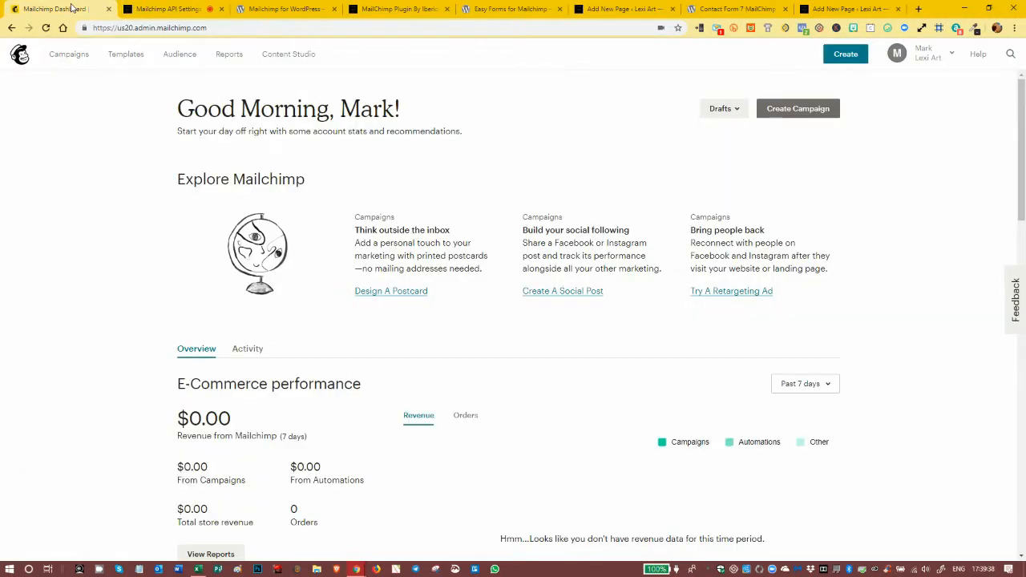
click(939, 64)
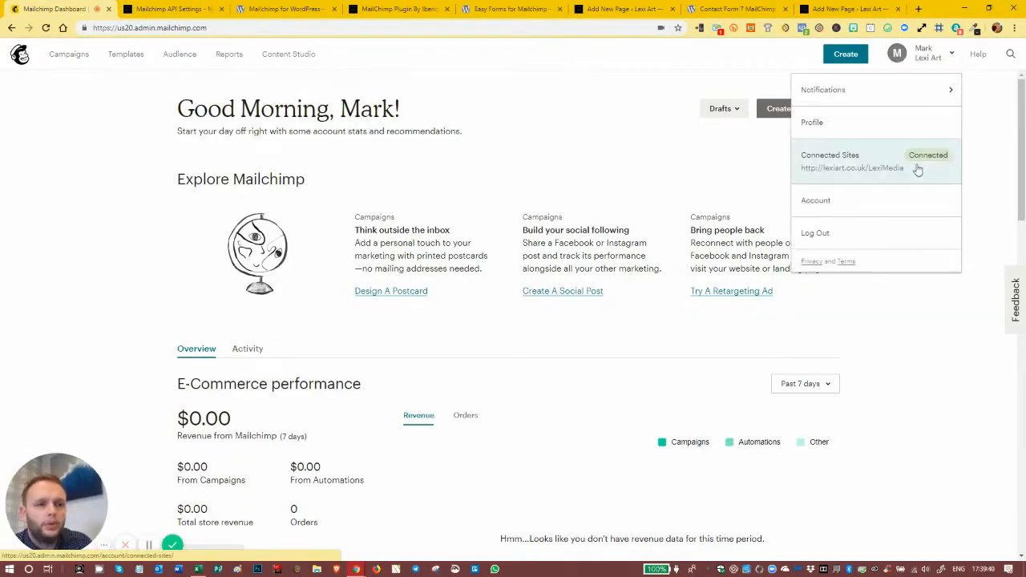
click(842, 209)
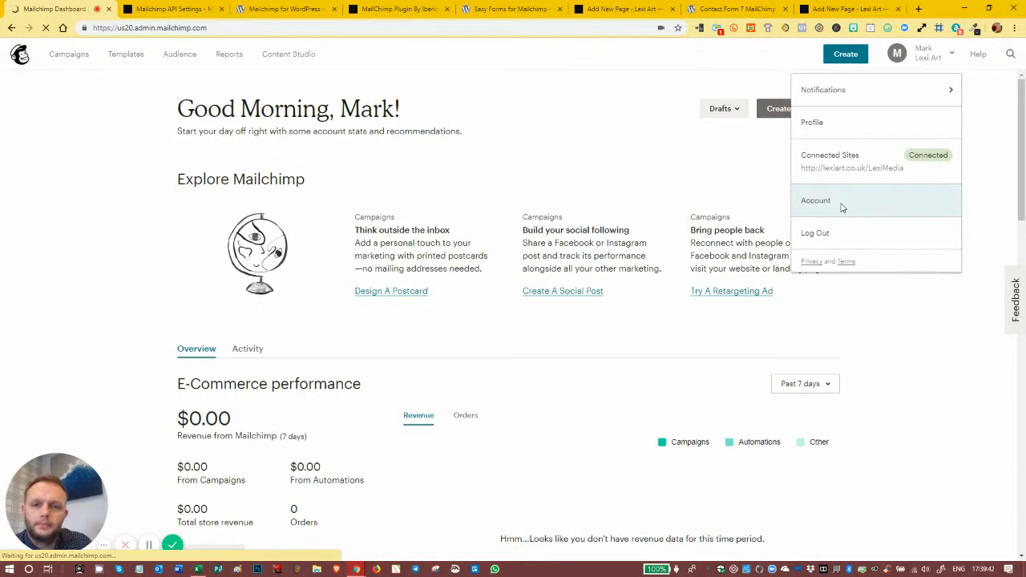
click(415, 164)
click(429, 213)
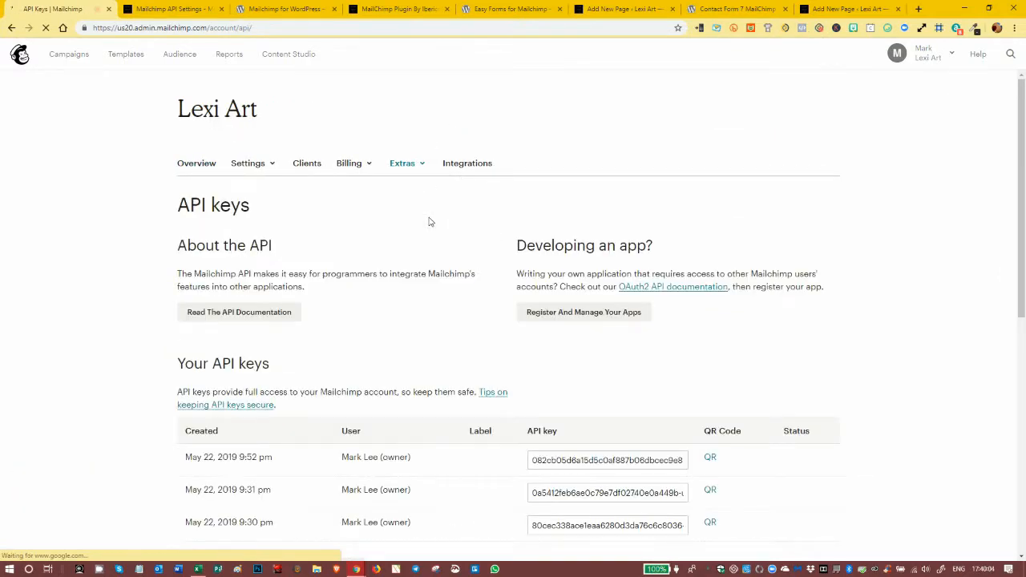
Copy the API key created on May 22, 2019 at 9:52 pm.
scroll(366, 257, down, 2)
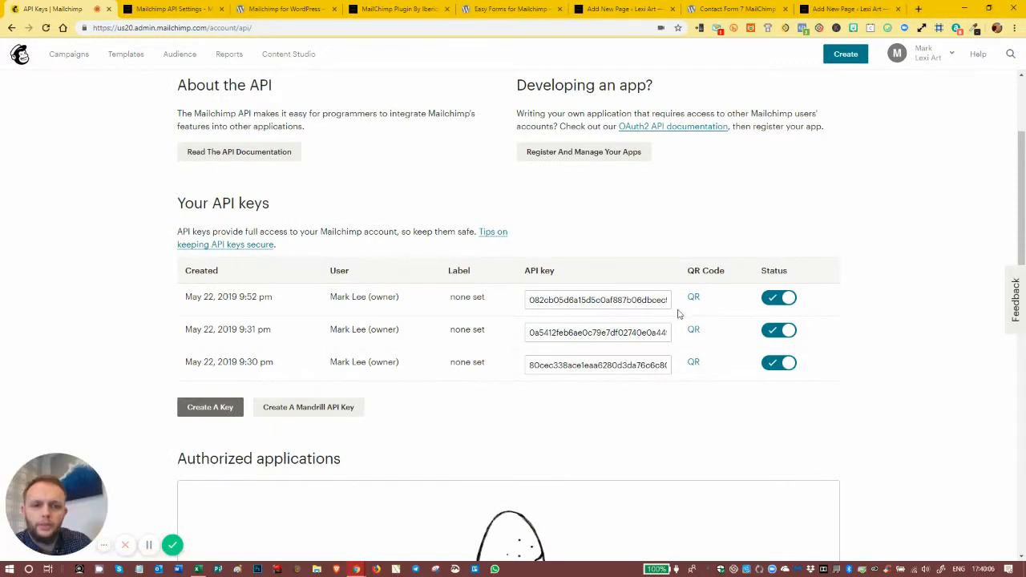
click(597, 297)
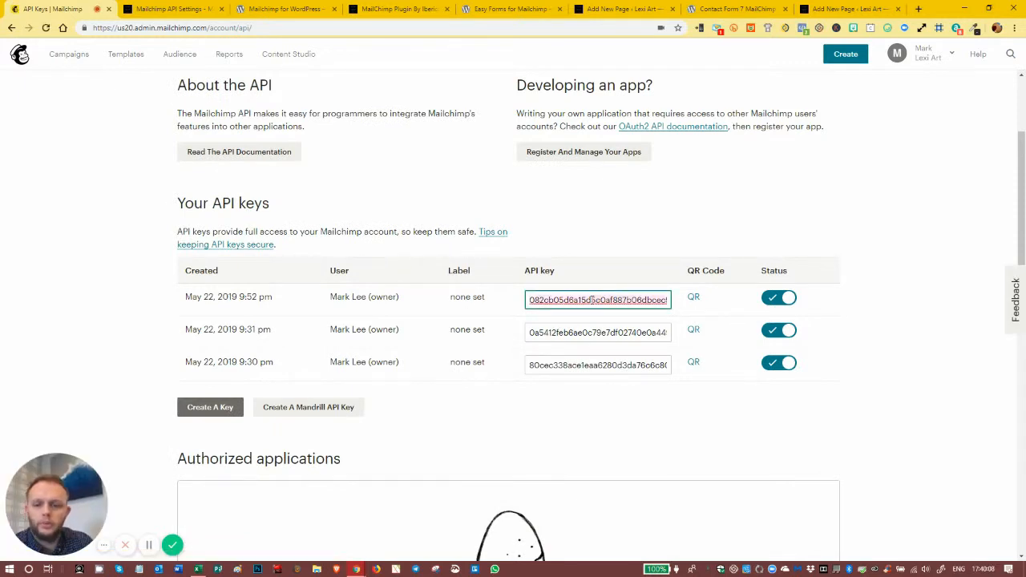
right_click(591, 300)
click(613, 336)
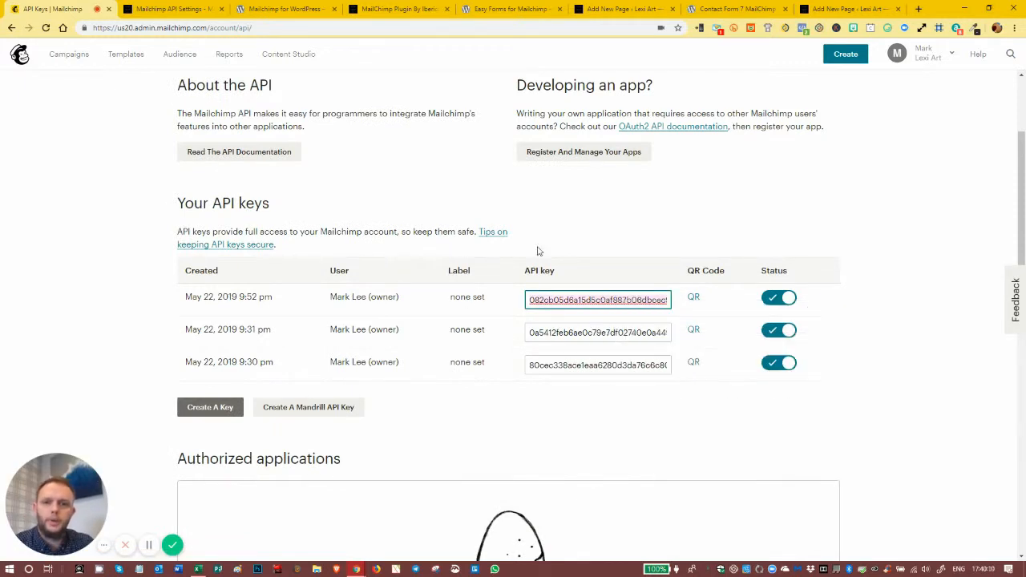
Paste the API key into the WordPress plugin's API settings, save the changes and renew the Mailchimp lists.
click(190, 9)
click(269, 186)
key(ctrl+v)
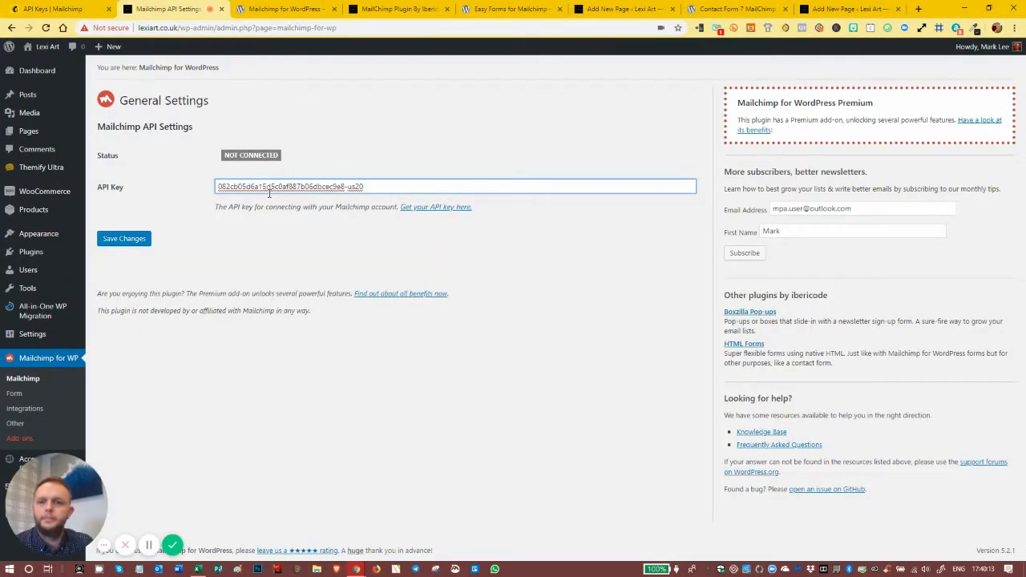
click(122, 240)
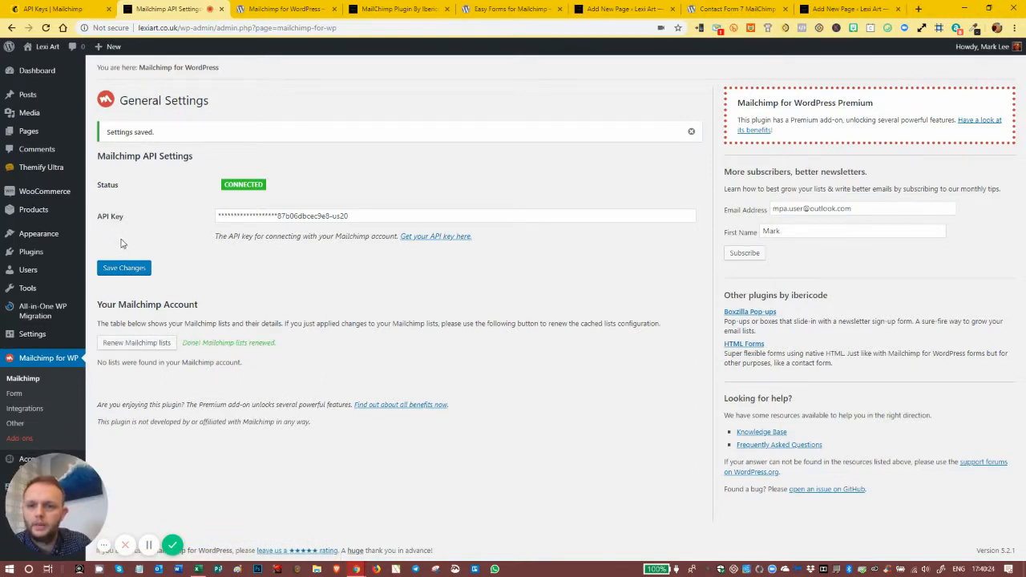
click(133, 345)
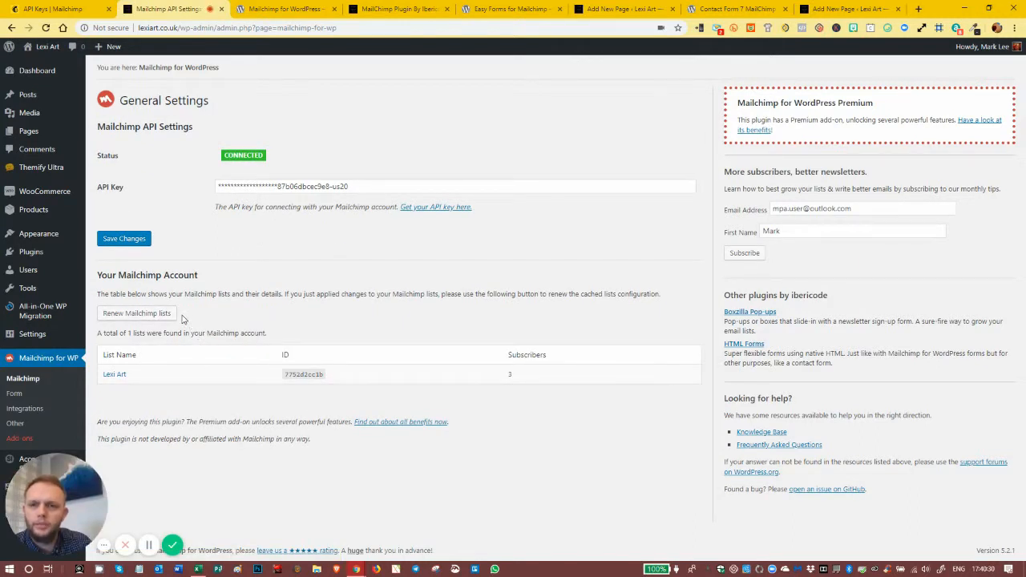
Expand the Lexi Art list and examine its merge fields and interest categories.
click(120, 374)
scroll(192, 375, down, 4)
scroll(329, 322, up, 2)
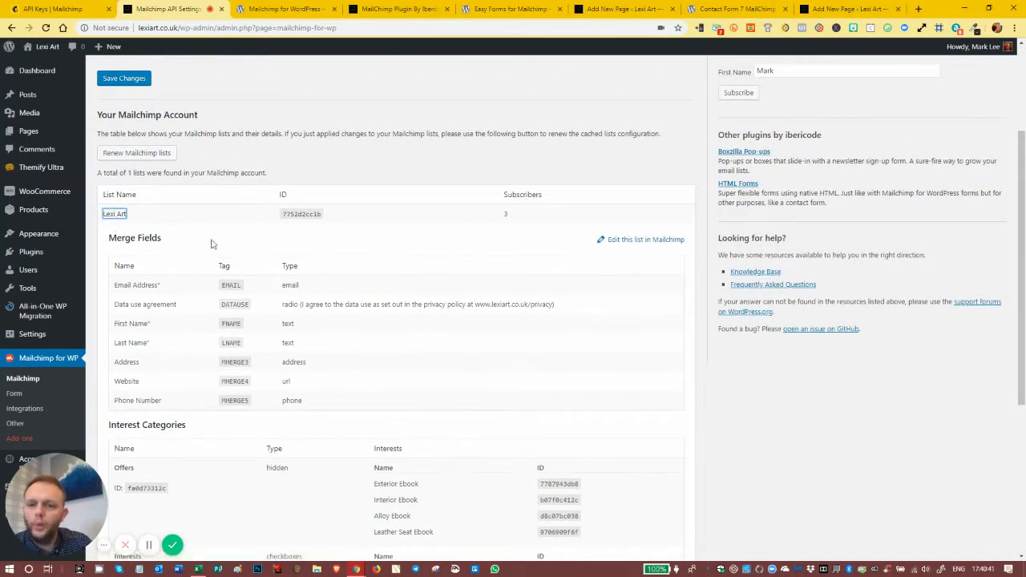
scroll(205, 332, down, 1)
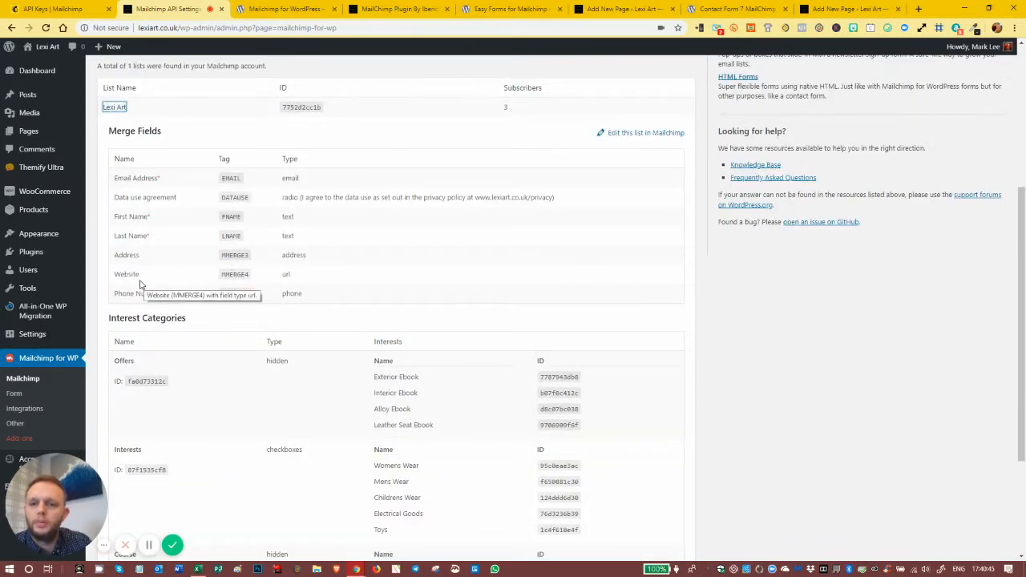
scroll(219, 311, down, 2)
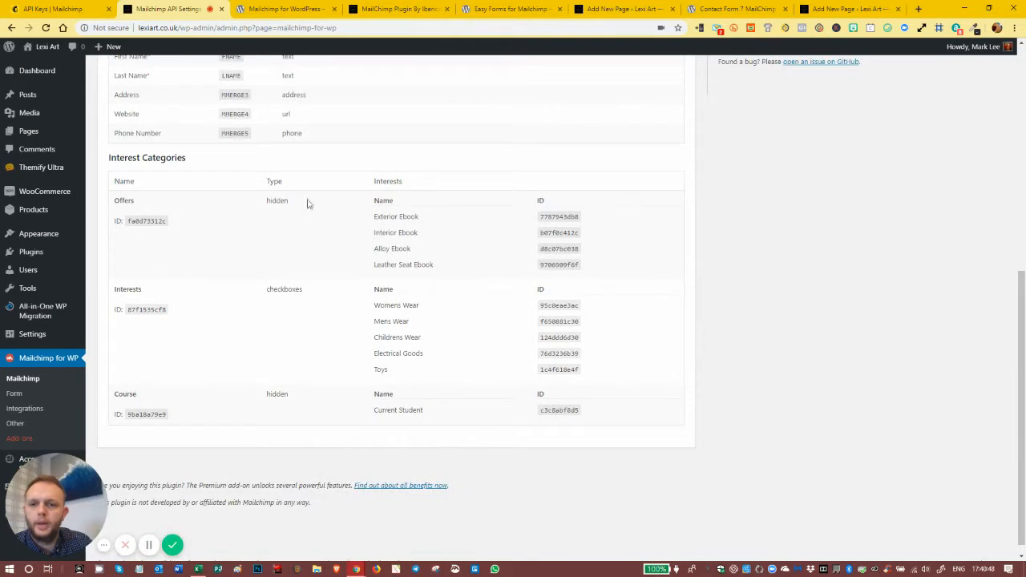
scroll(215, 292, down, 1)
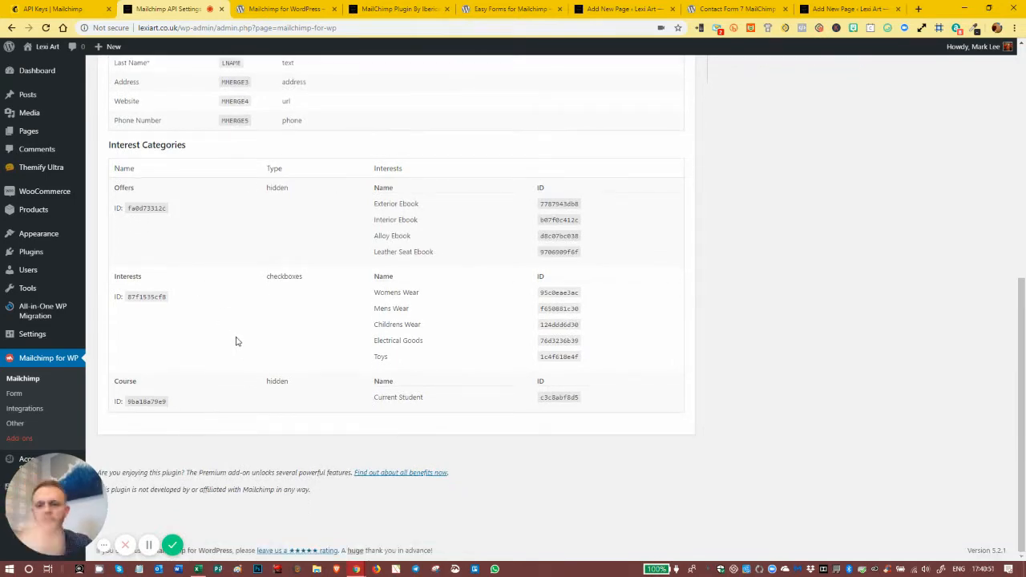
scroll(235, 341, up, 4)
scroll(278, 282, up, 2)
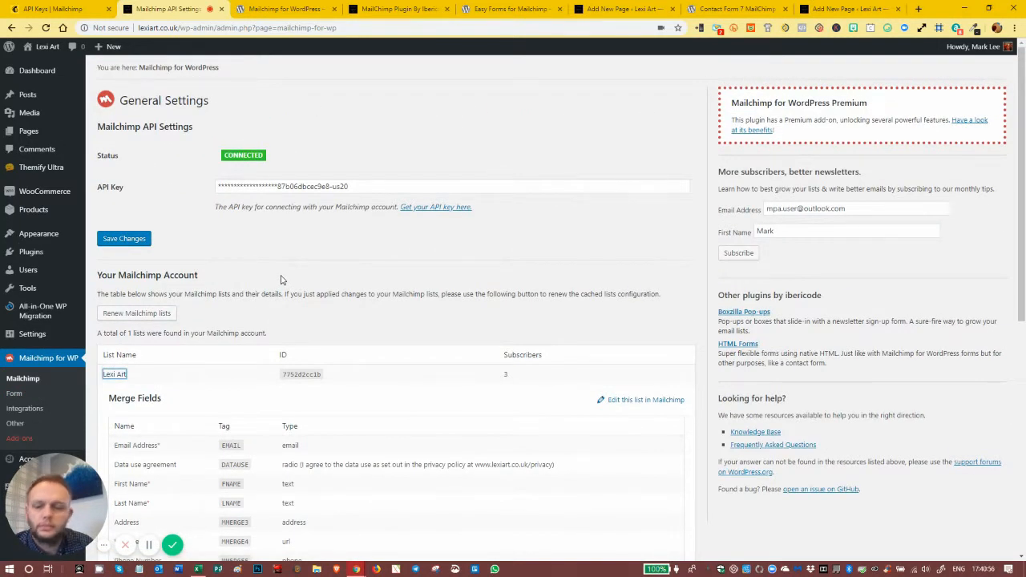
Create a new sign-up form named "MailChimp Plugin Test 1" that subscribes to the Lexi Art list.
click(15, 394)
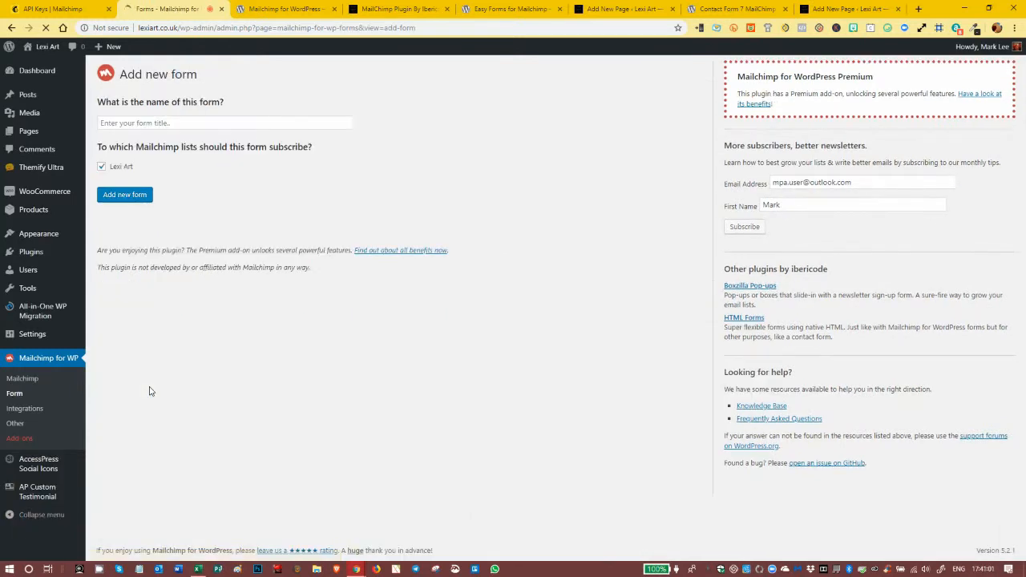
click(185, 124)
text(MailChimp Plugin Test 1)
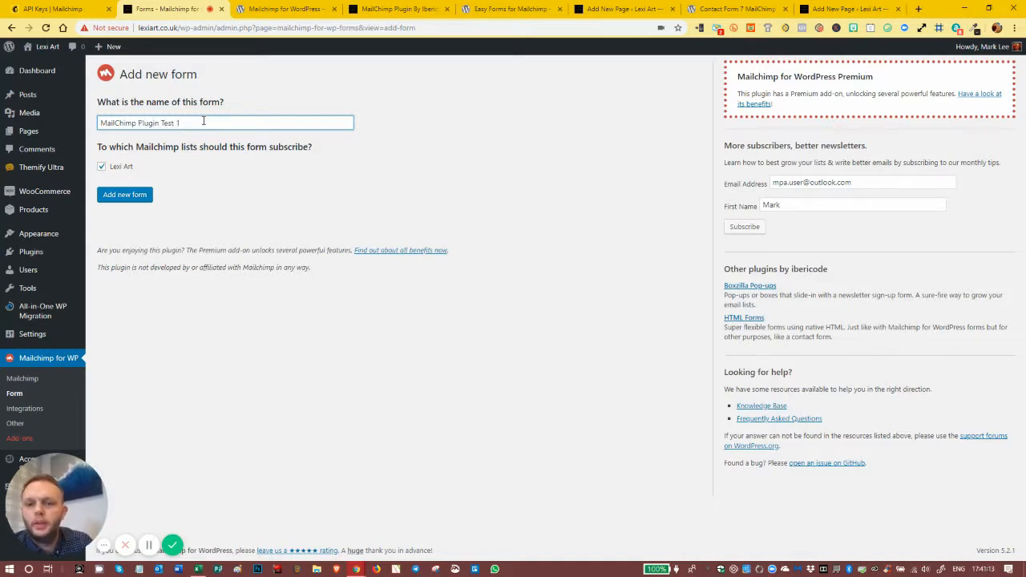
click(117, 197)
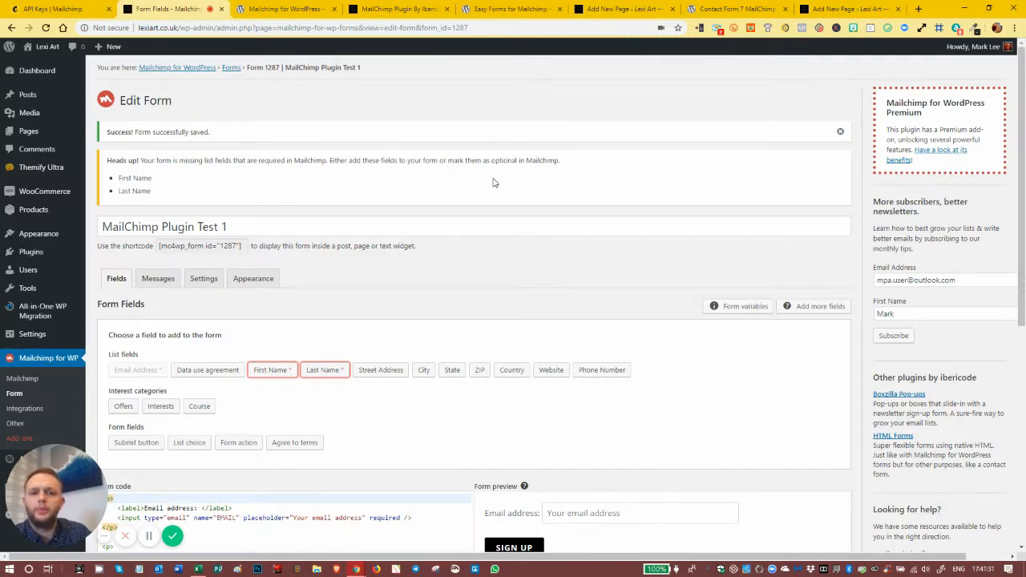
Examine the new form's shortcode, missing required fields, available list fields, form code and preview.
scroll(190, 197, down, 2)
scroll(190, 197, down, 3)
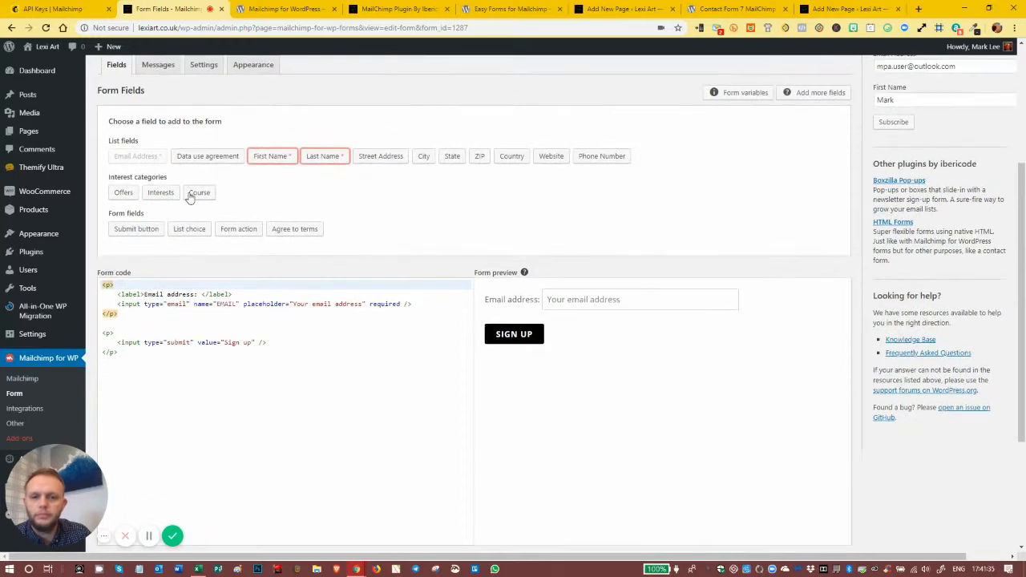
scroll(189, 201, up, 1)
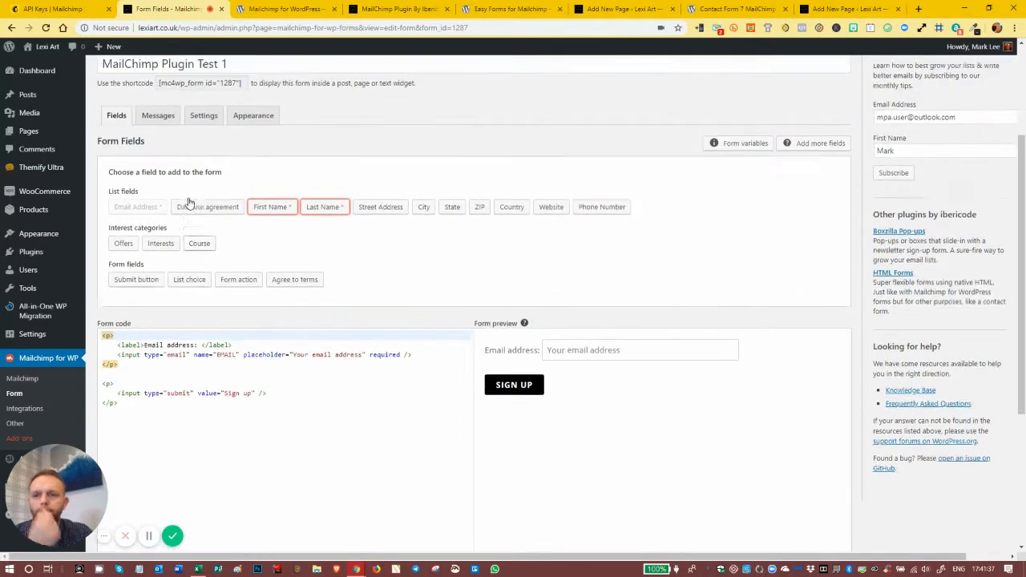
scroll(189, 200, up, 2)
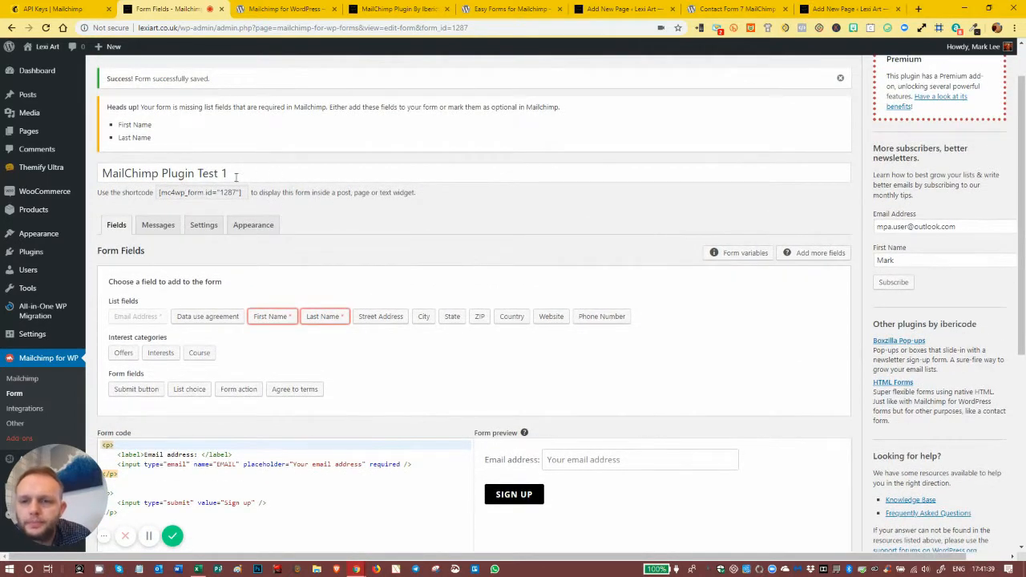
click(254, 168)
scroll(277, 166, down, 1)
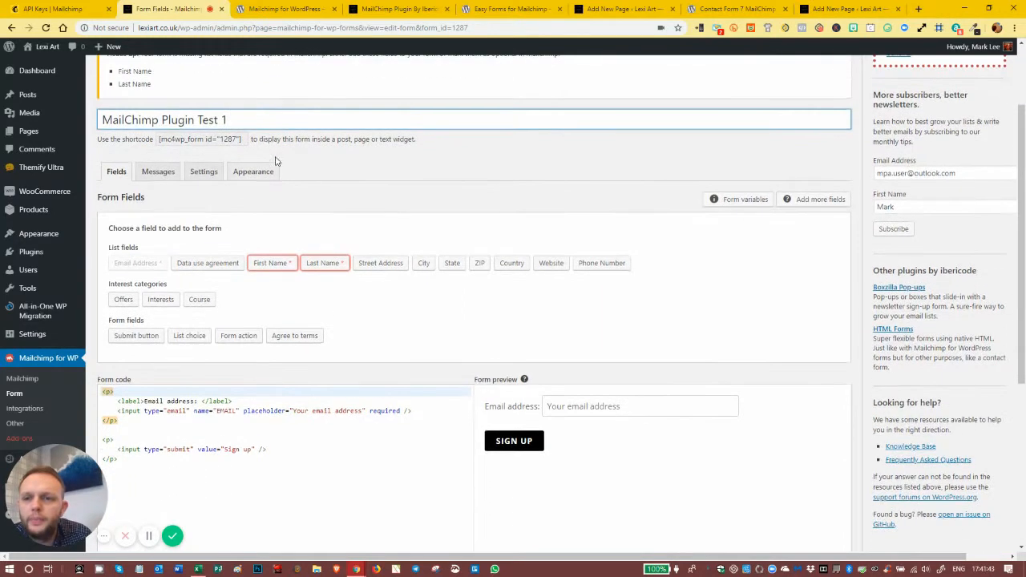
click(183, 139)
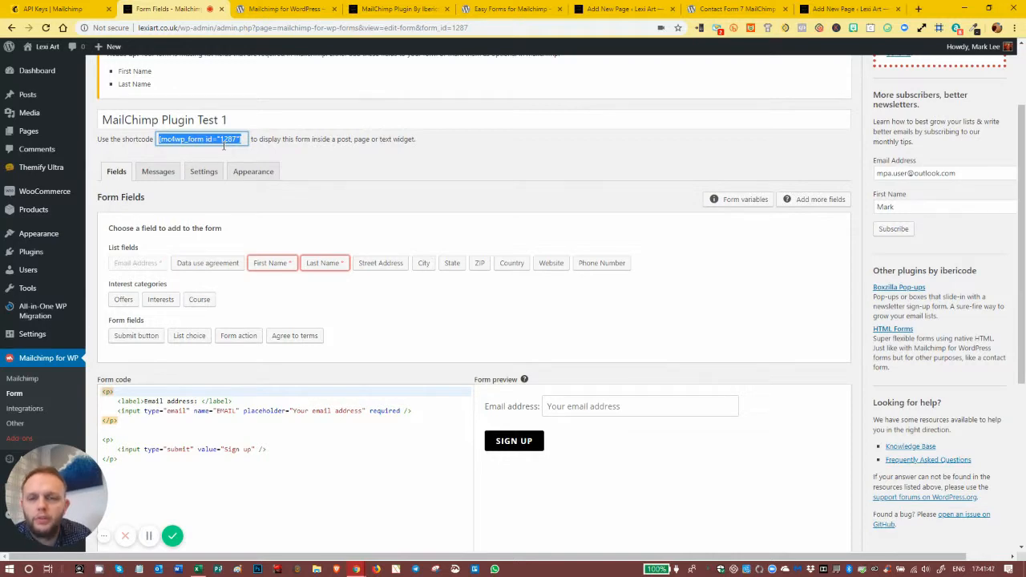
scroll(218, 190, down, 2)
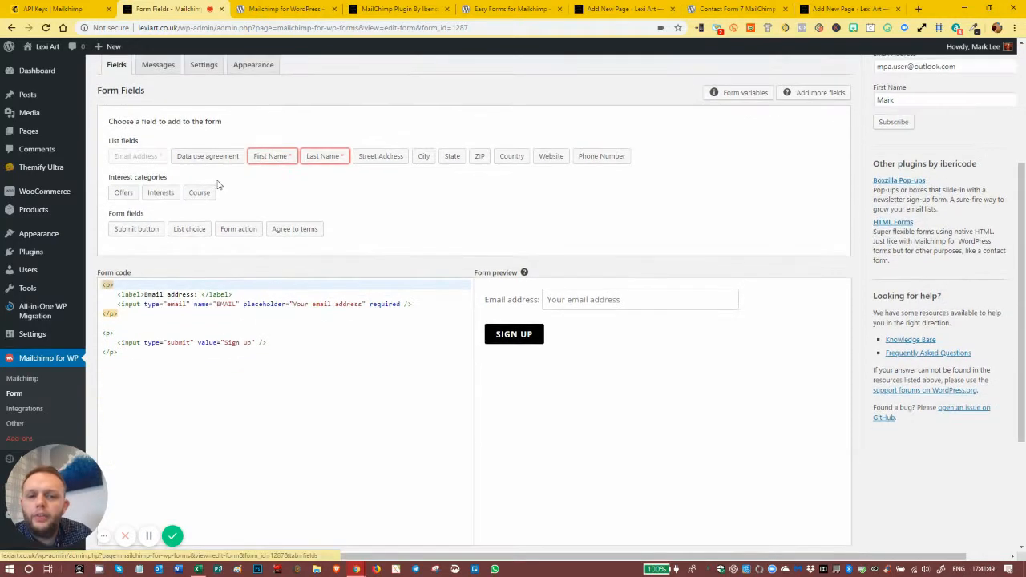
scroll(225, 189, up, 1)
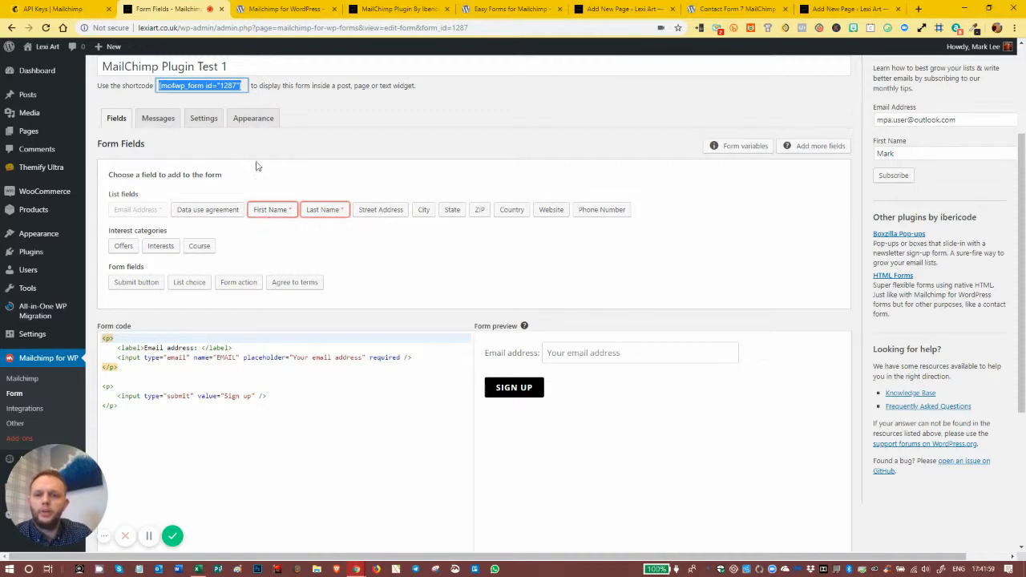
Add the required First Name field to the form, wrapped in paragraph tags, with placeholder and initial value left empty.
click(270, 212)
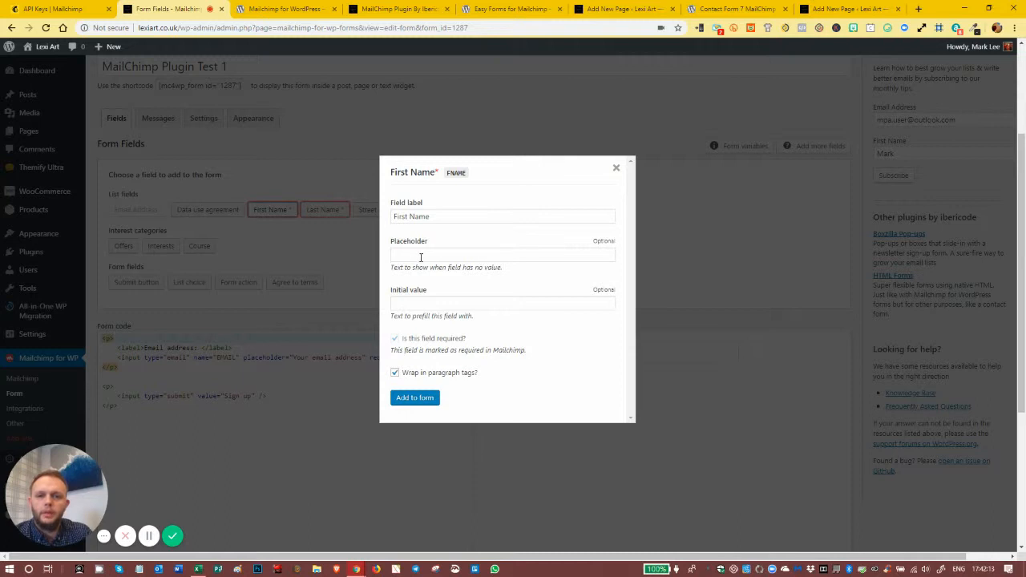
click(419, 255)
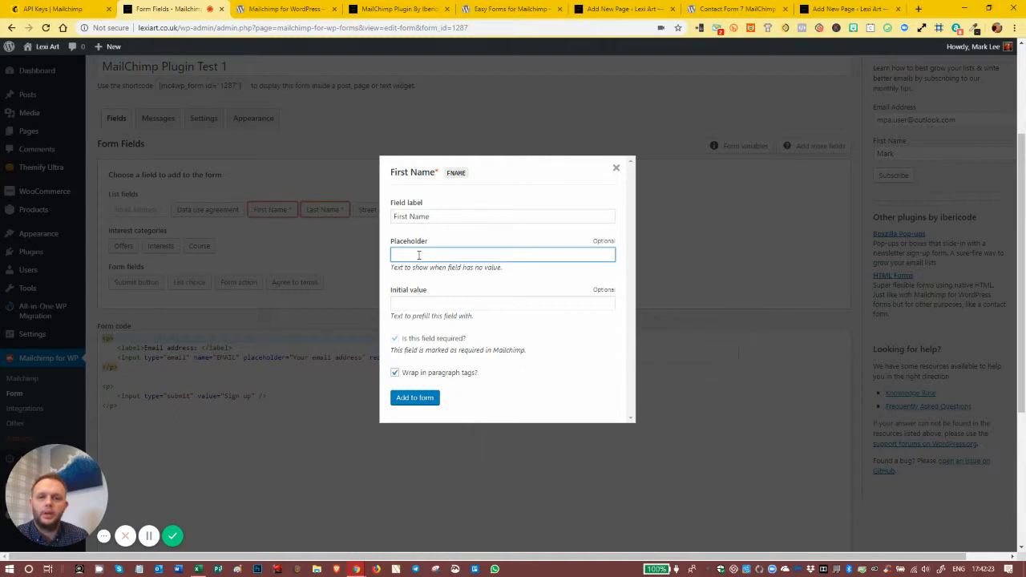
click(420, 303)
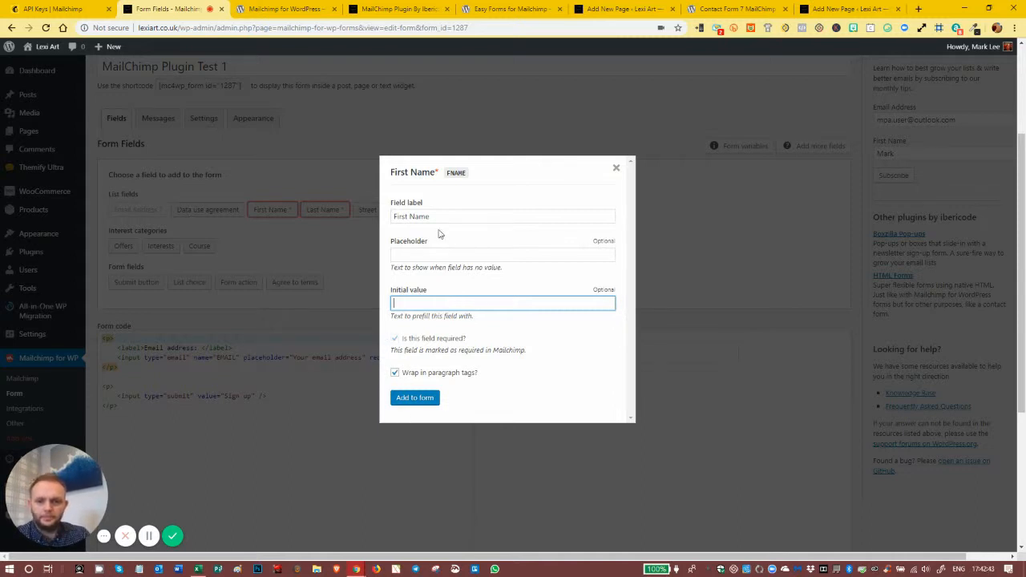
click(395, 371)
click(395, 372)
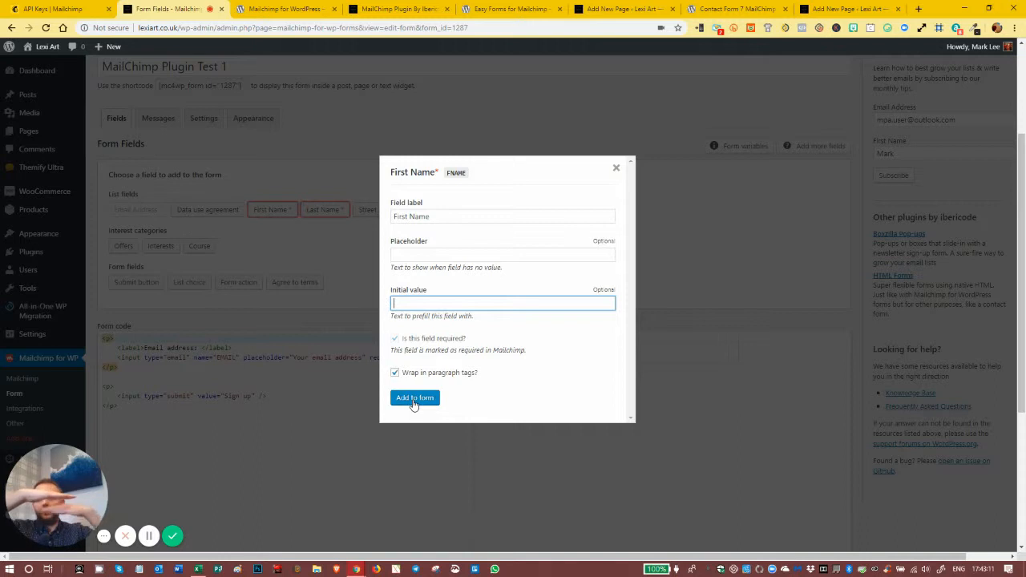
click(413, 398)
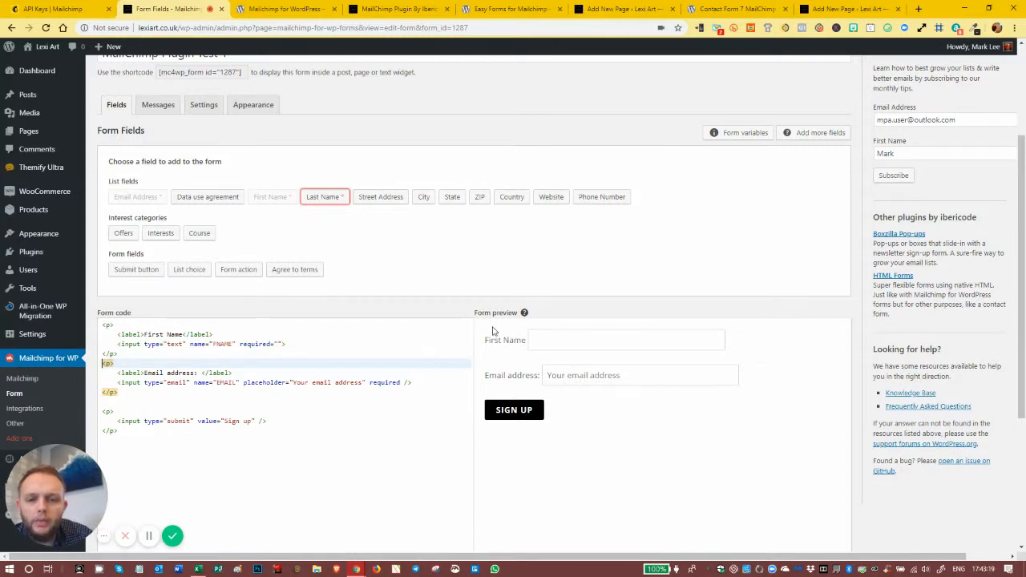
Examine the Email Address field's placeholder and initial value options and compare them with the form preview, without adding the field again.
click(575, 375)
click(515, 379)
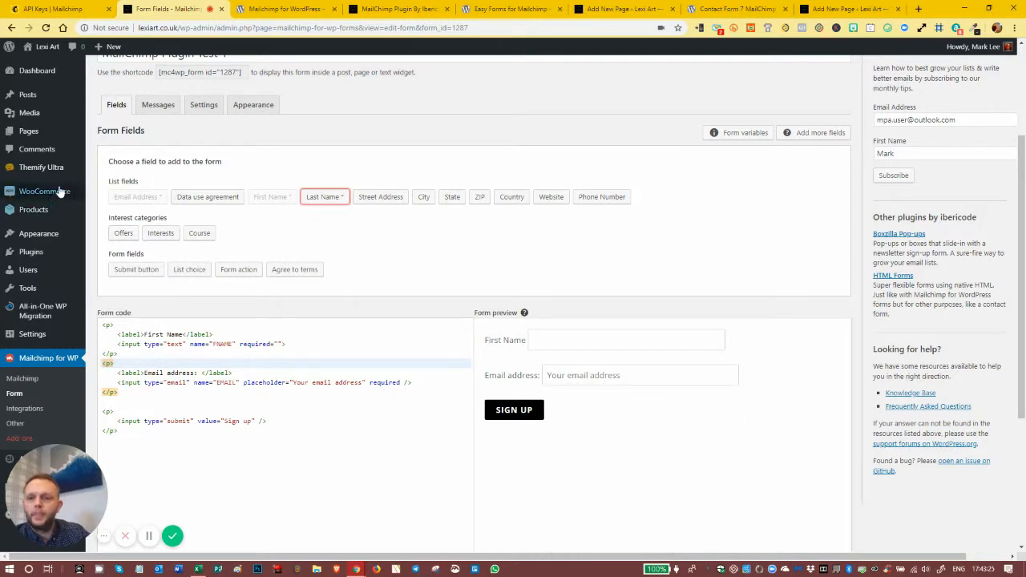
click(138, 197)
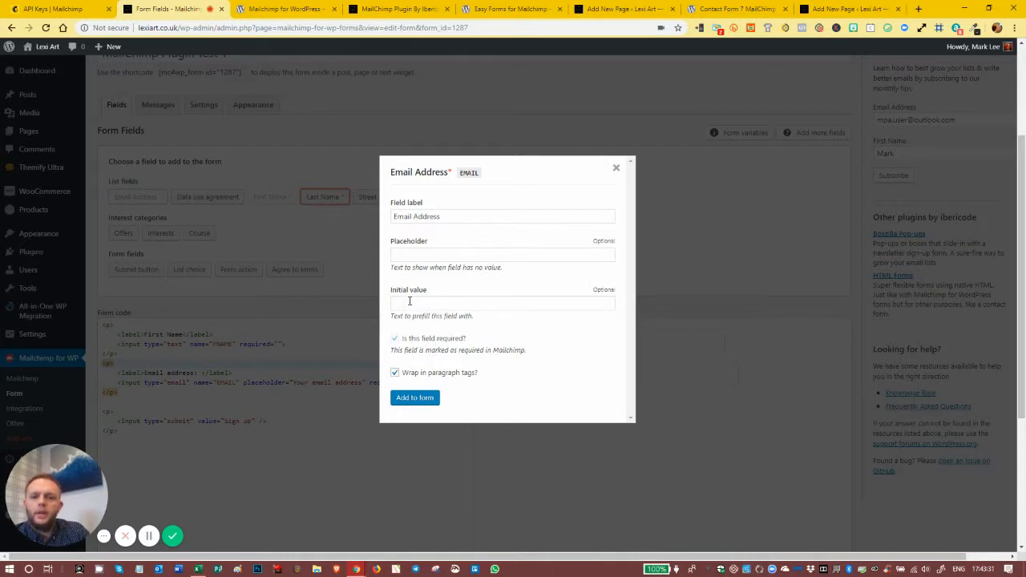
click(410, 301)
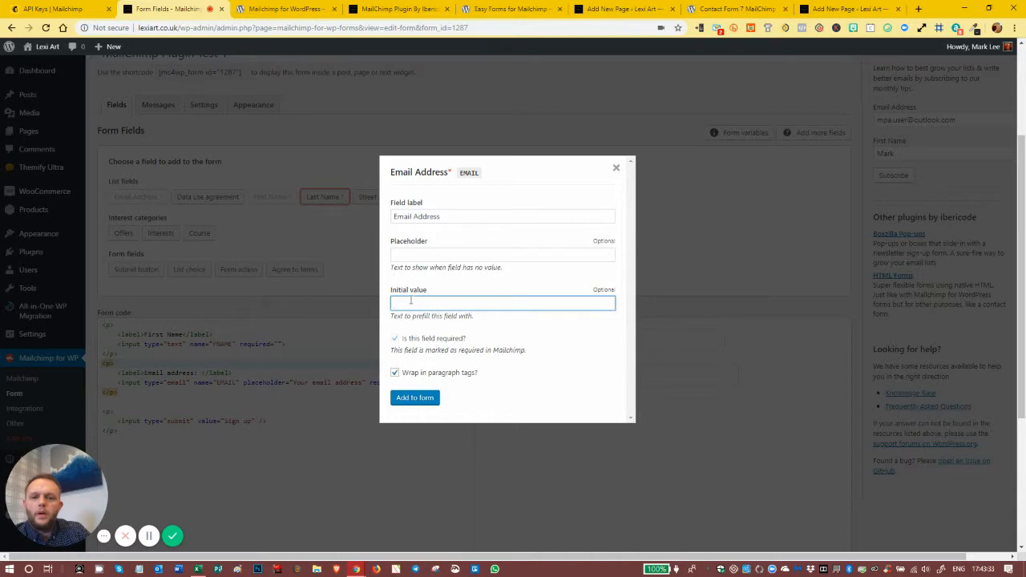
click(615, 168)
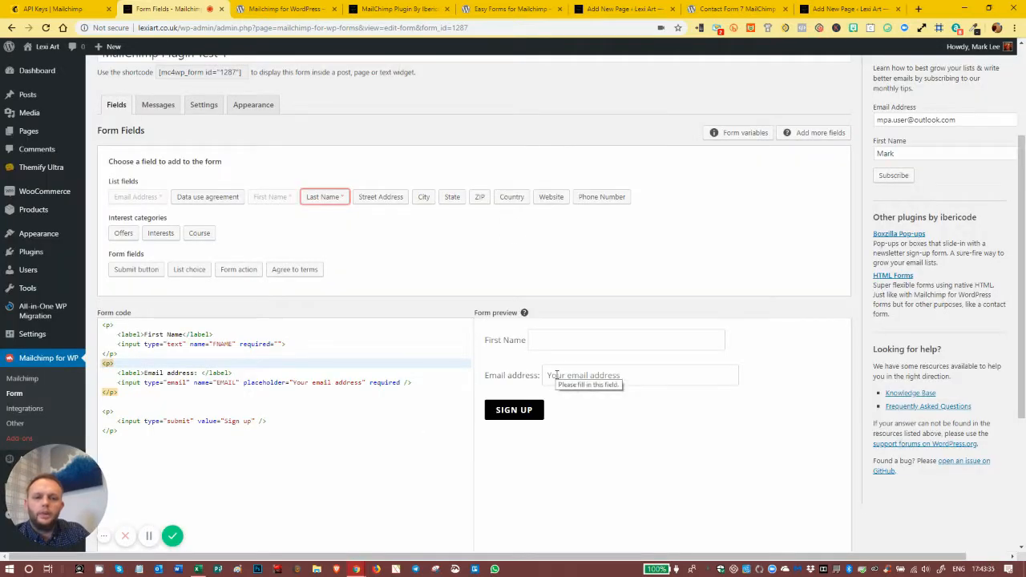
click(124, 198)
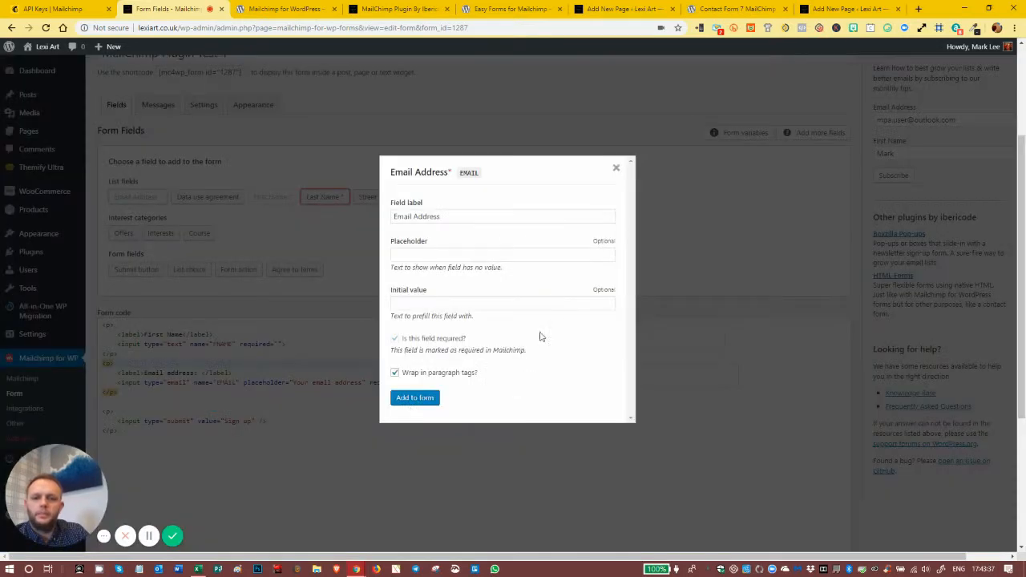
click(413, 256)
click(616, 169)
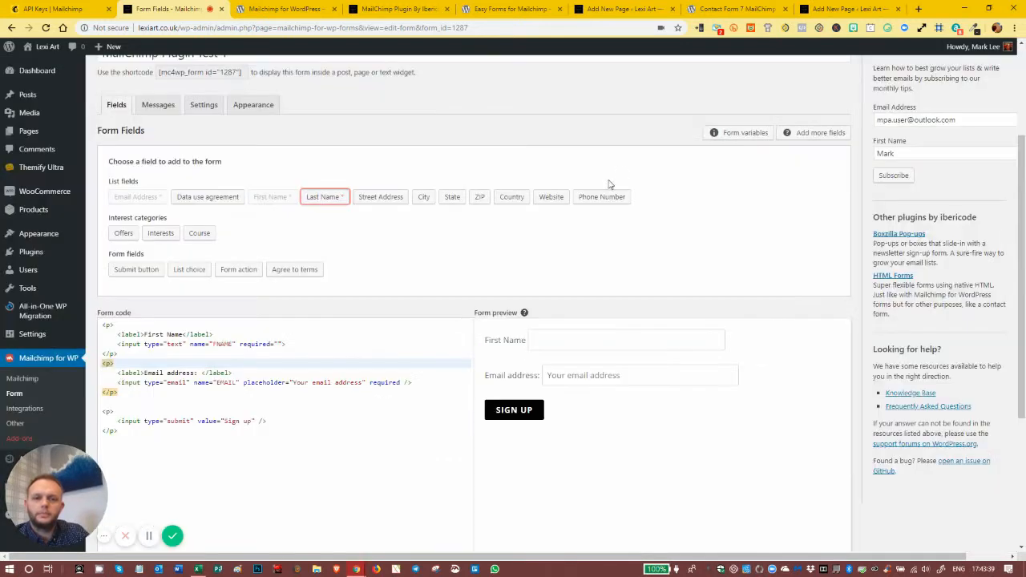
click(557, 339)
click(507, 340)
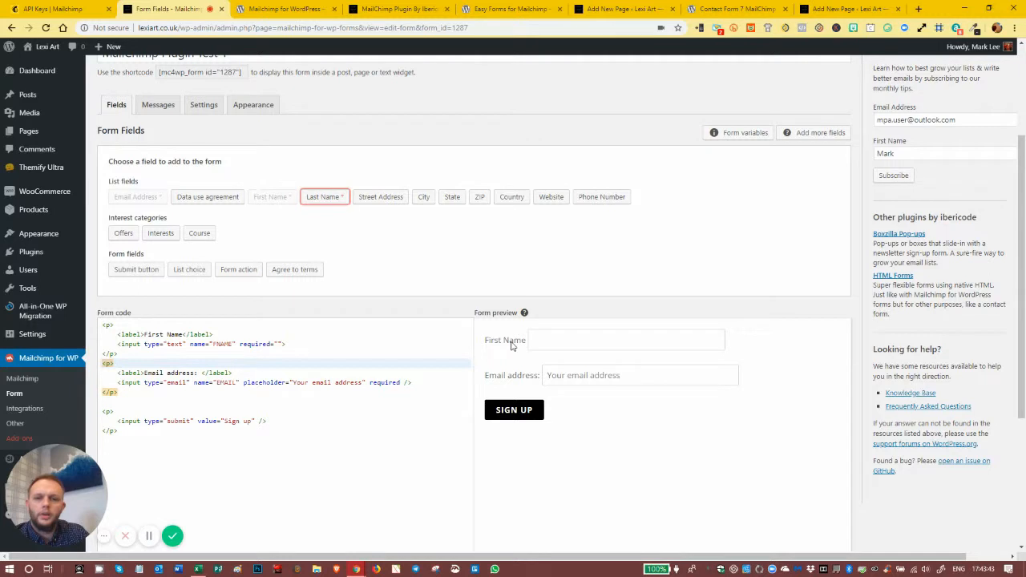
Add the required Last Name field to the form with the placeholder "Your Surname", wrapped in paragraph tags.
click(314, 199)
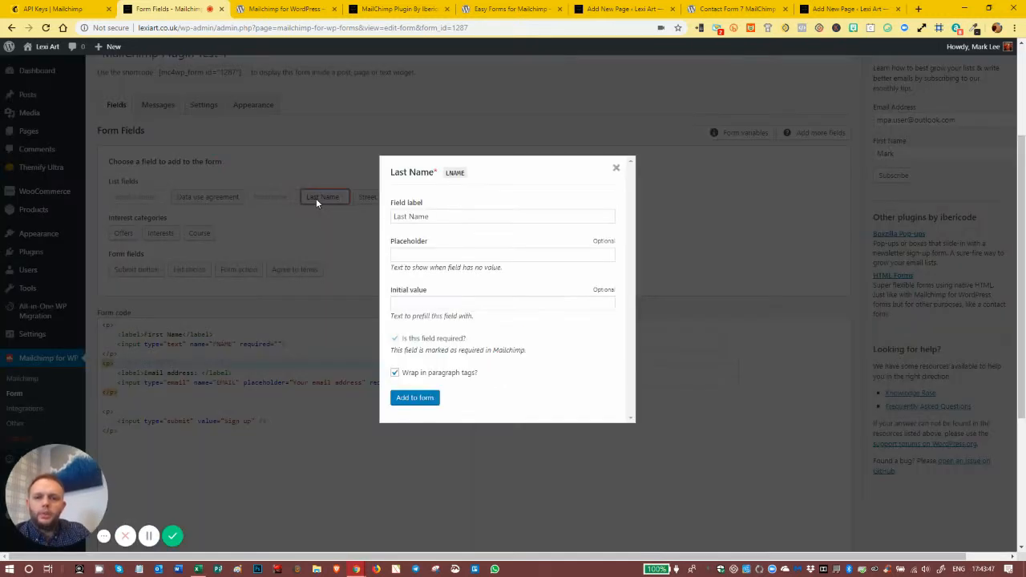
click(425, 255)
text(Yo)
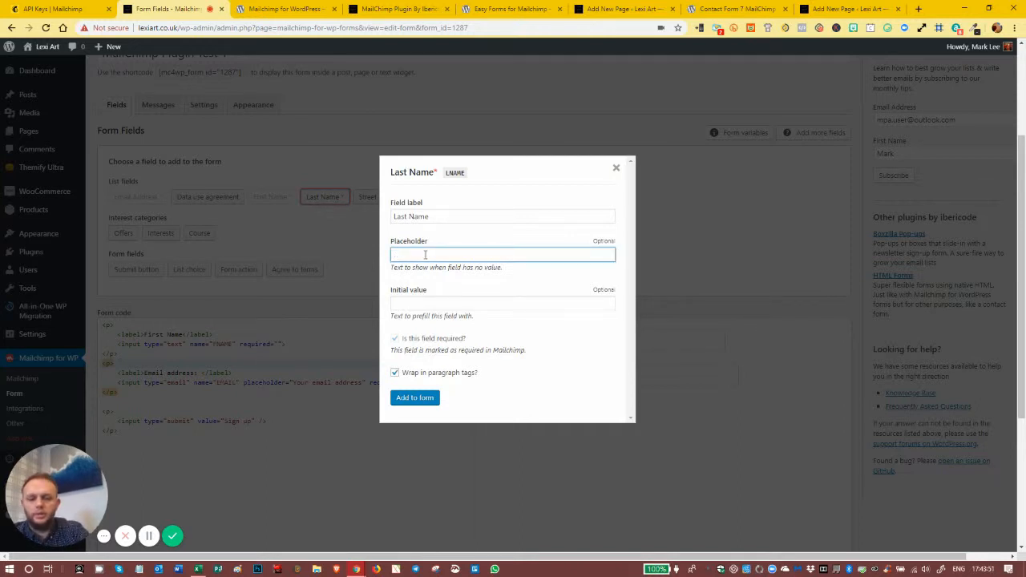
text(ur Surname)
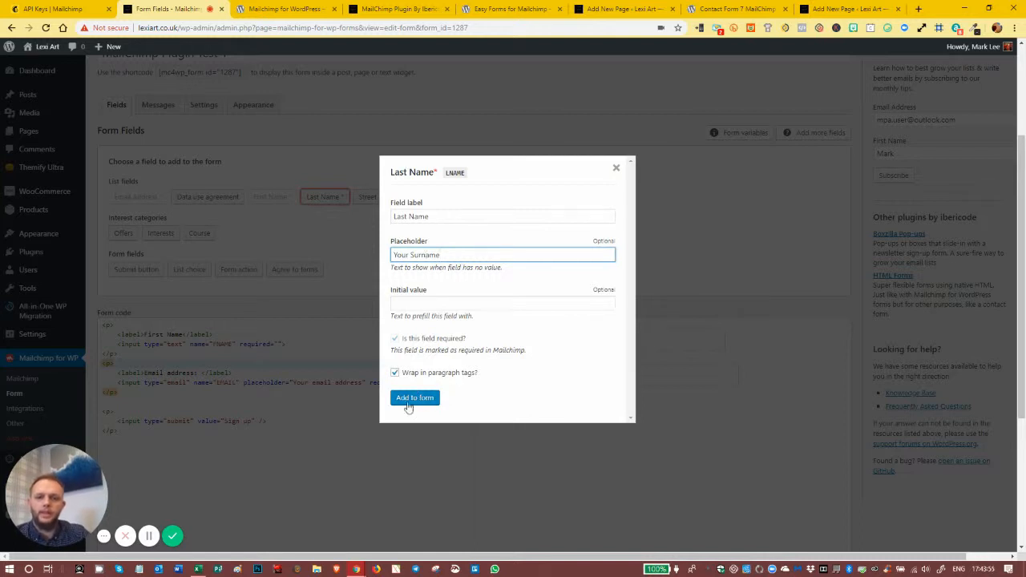
click(409, 399)
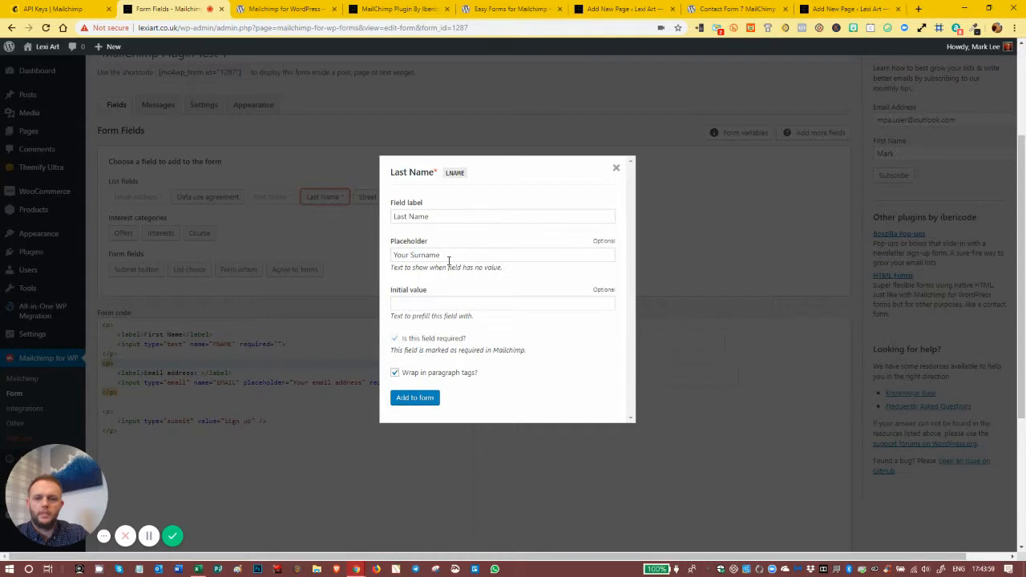
click(416, 398)
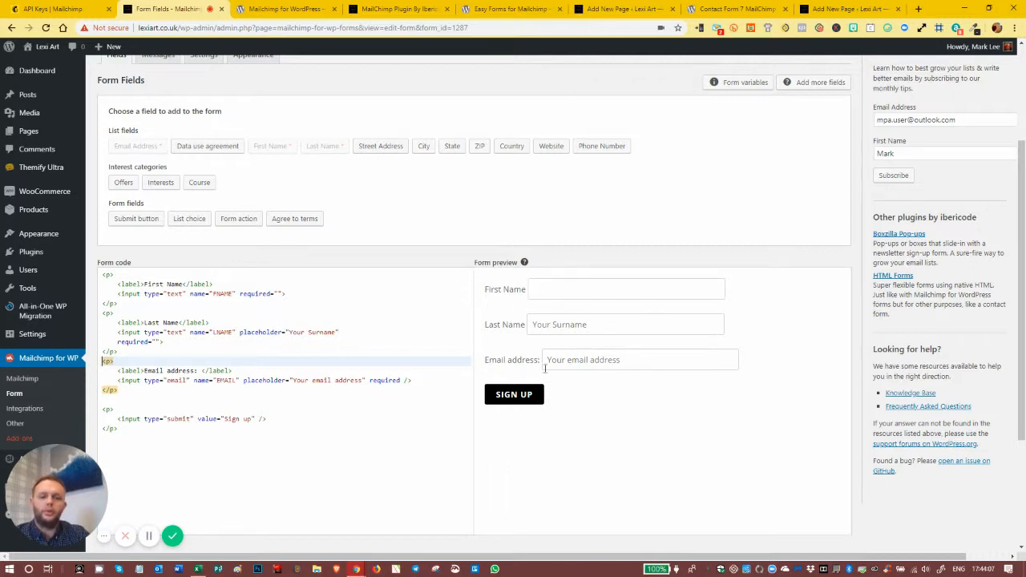
Examine the First Name, Last Name and Email address paragraph blocks in the form code against the preview.
click(513, 290)
click(508, 292)
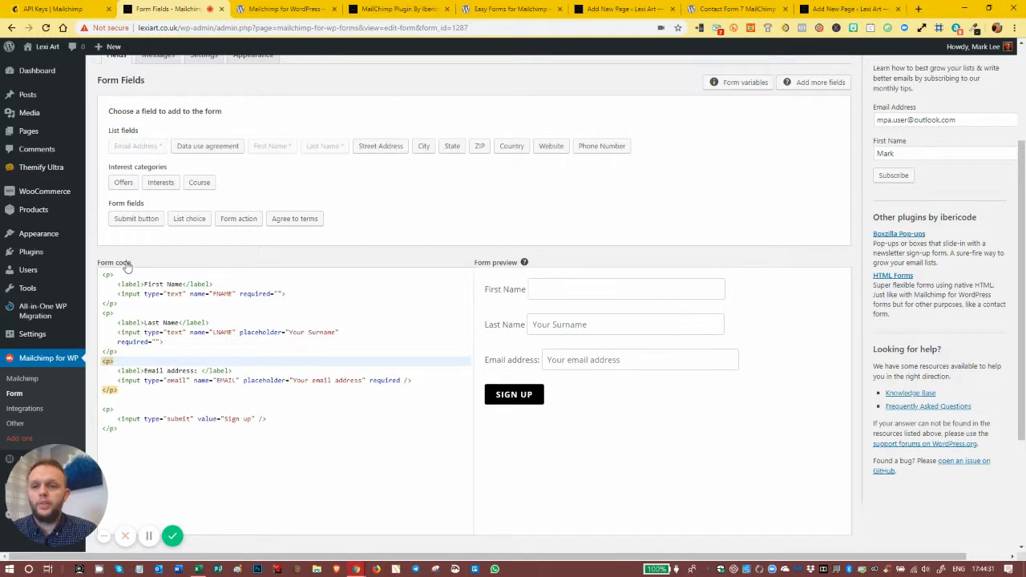
click(201, 351)
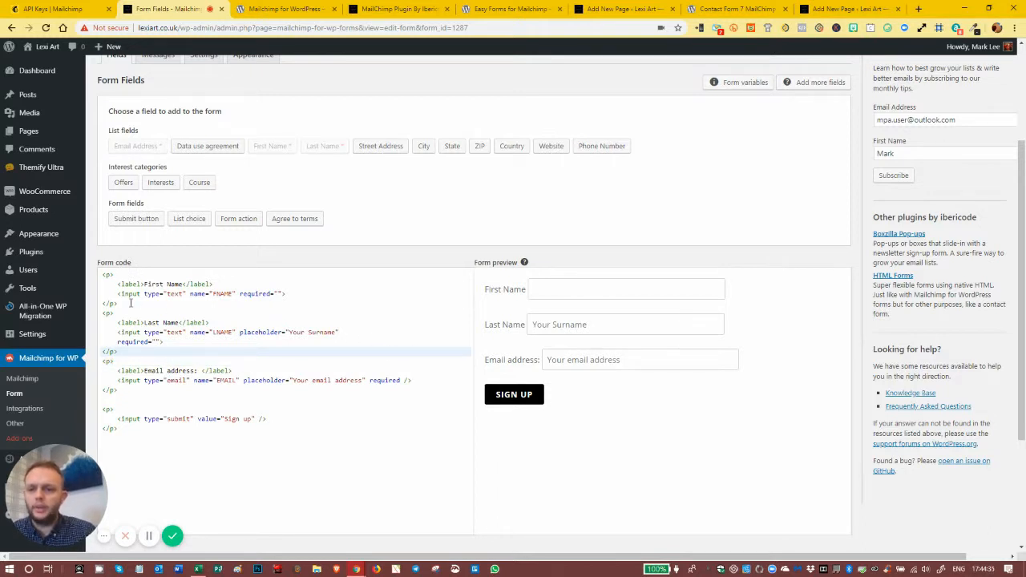
click(196, 309)
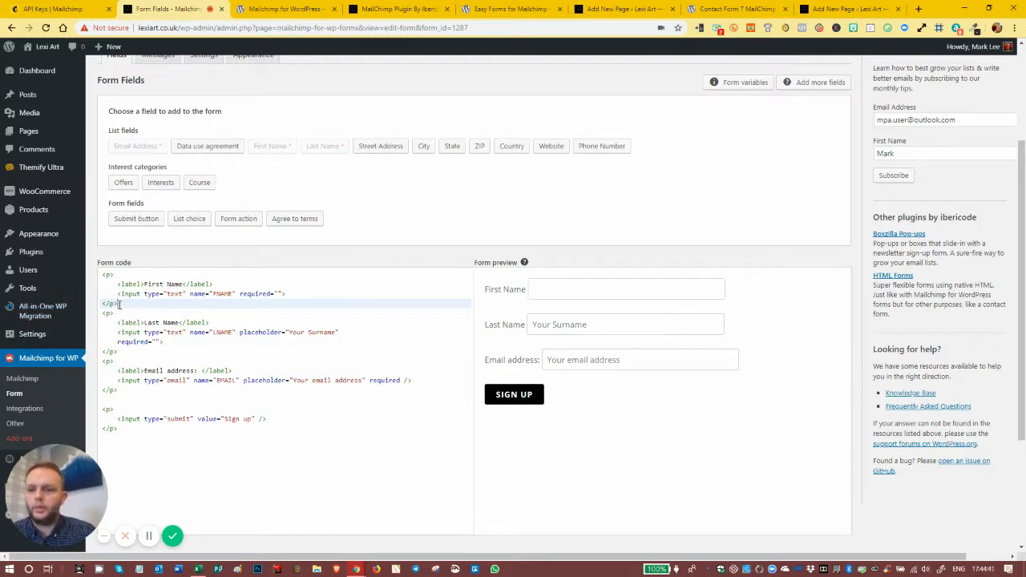
drag(101, 275, 118, 304)
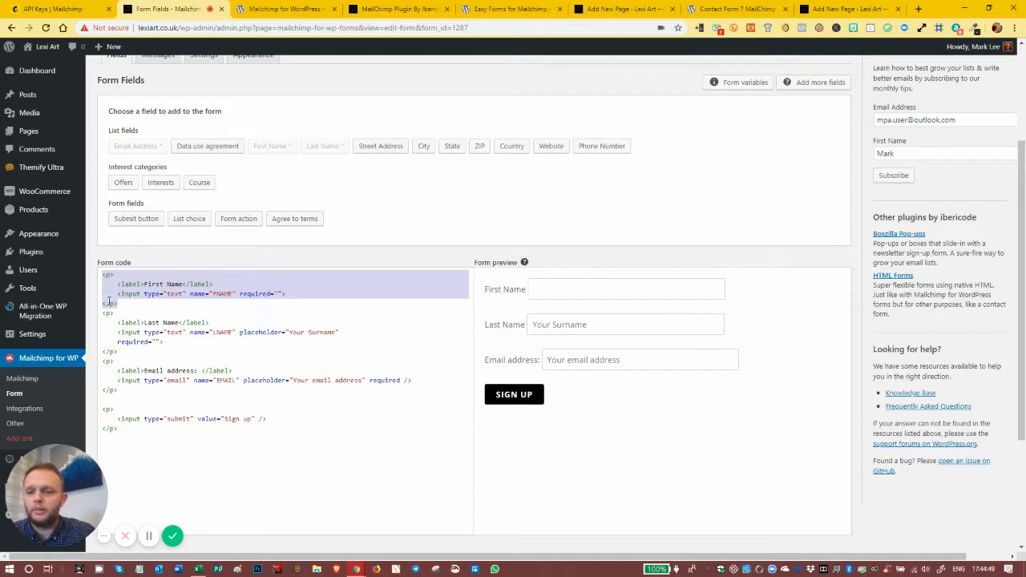
drag(103, 313, 118, 353)
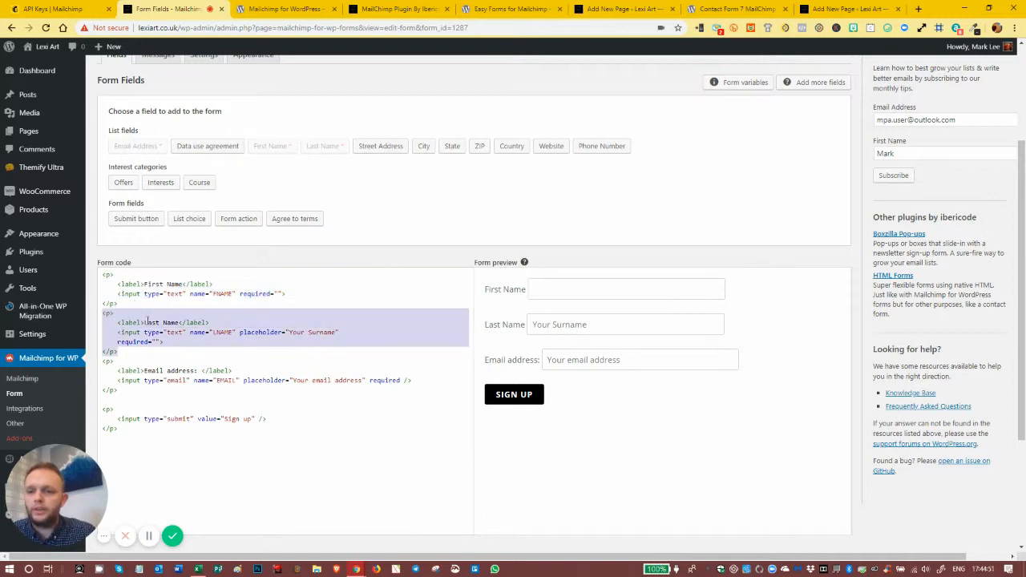
drag(103, 361, 135, 392)
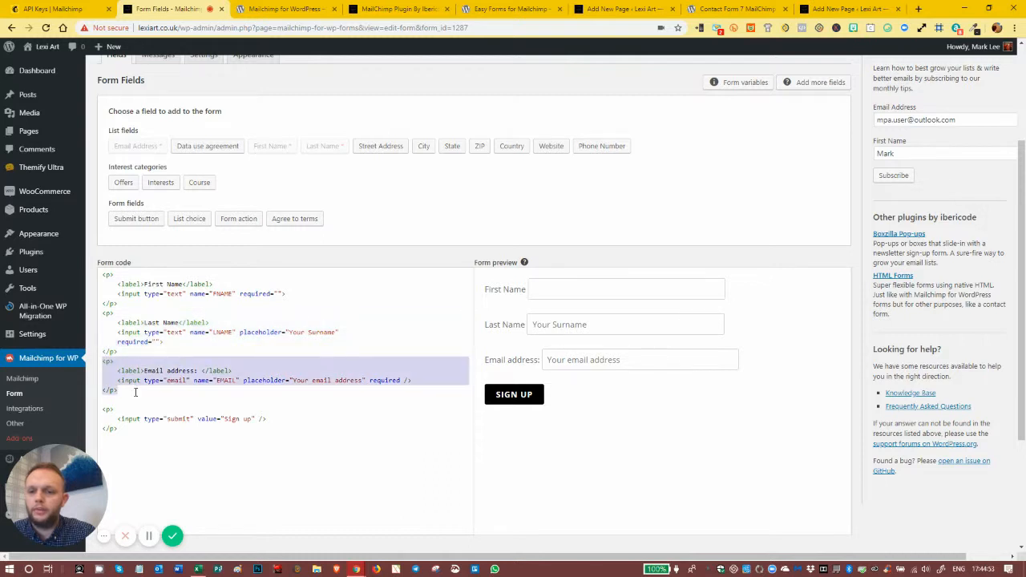
Add the Data use agreement field after the First Name block as required radio buttons wrapped in paragraph tags.
click(153, 303)
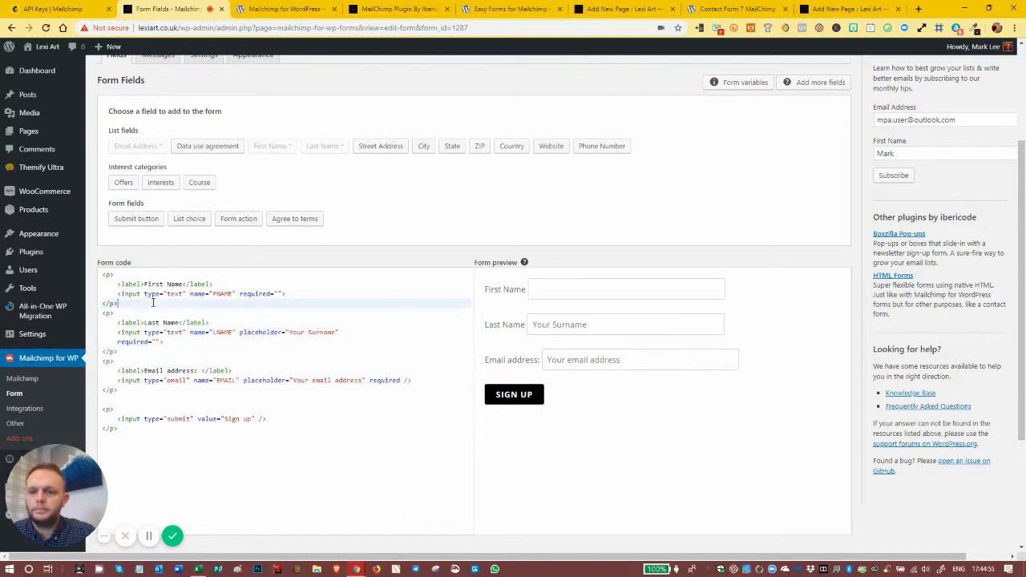
click(207, 147)
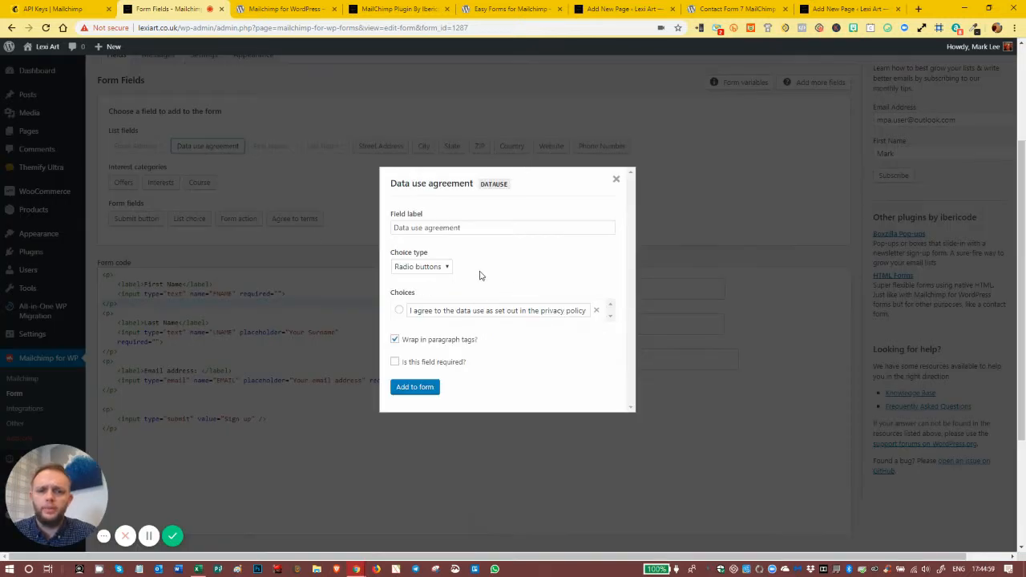
click(394, 362)
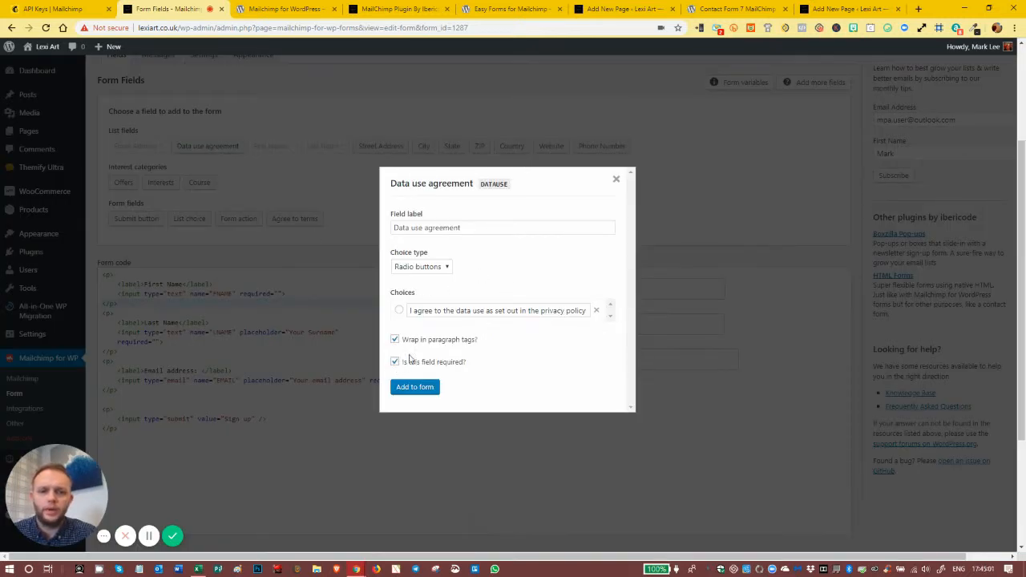
click(426, 267)
click(426, 267)
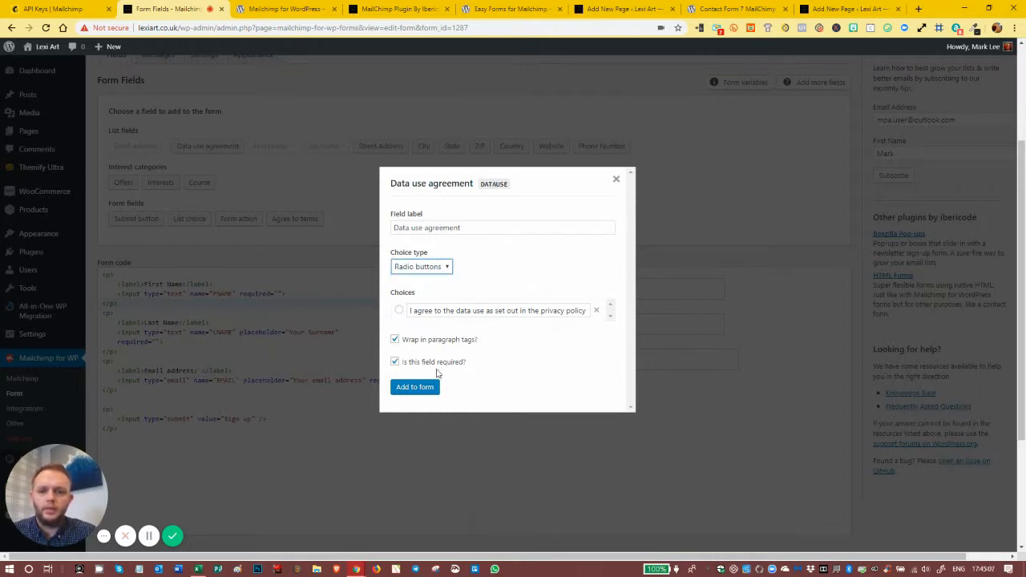
click(418, 388)
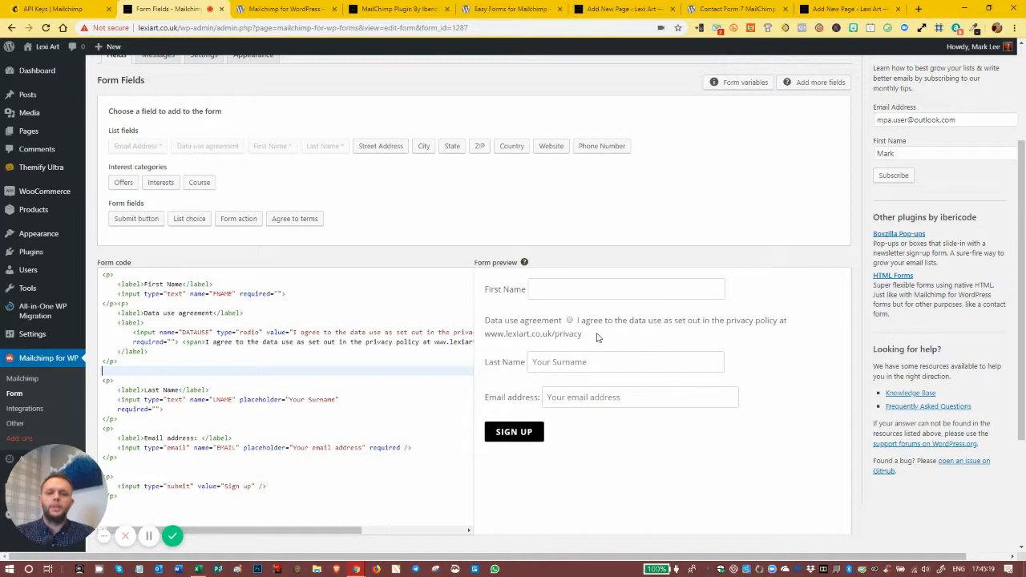
Delete the Data use agreement block and the leftover blank line between First Name and Last Name in the form code.
drag(519, 323, 560, 394)
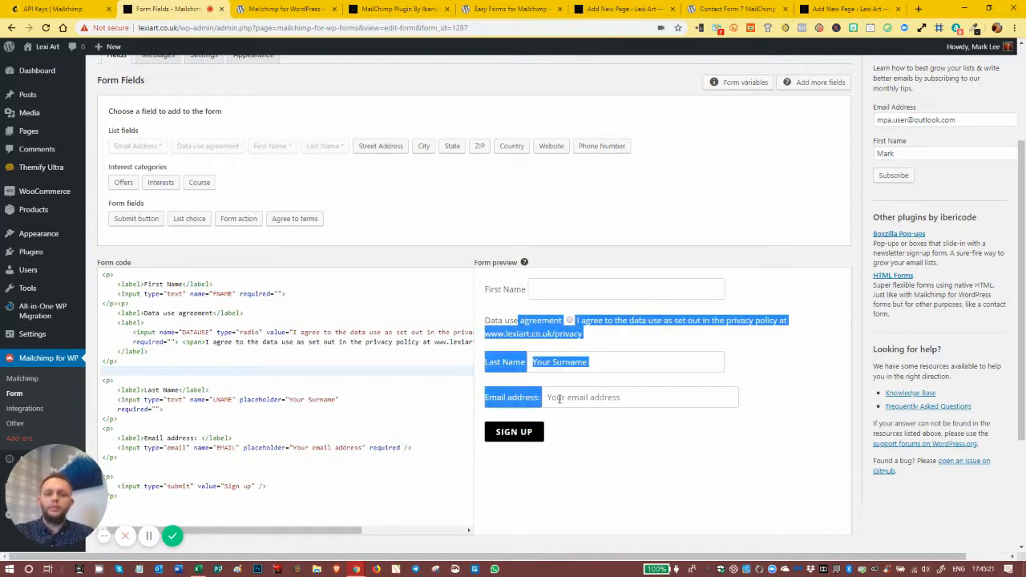
click(651, 444)
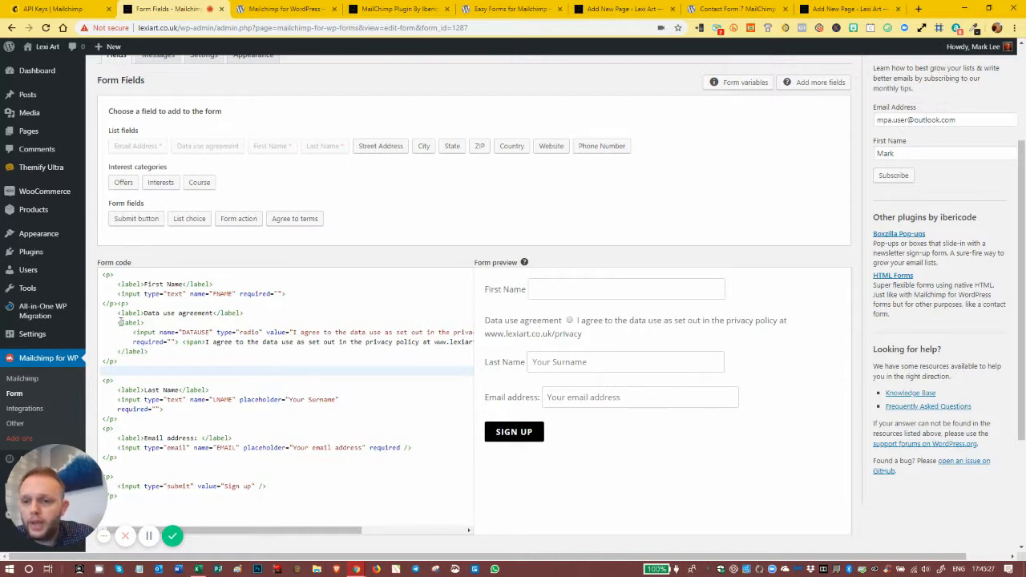
drag(126, 361, 120, 306)
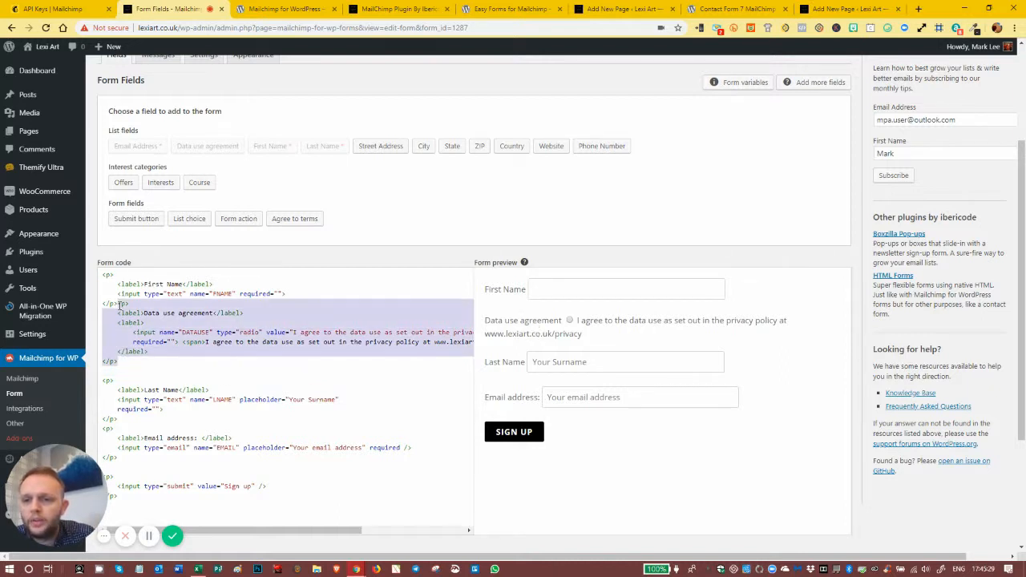
key(Delete)
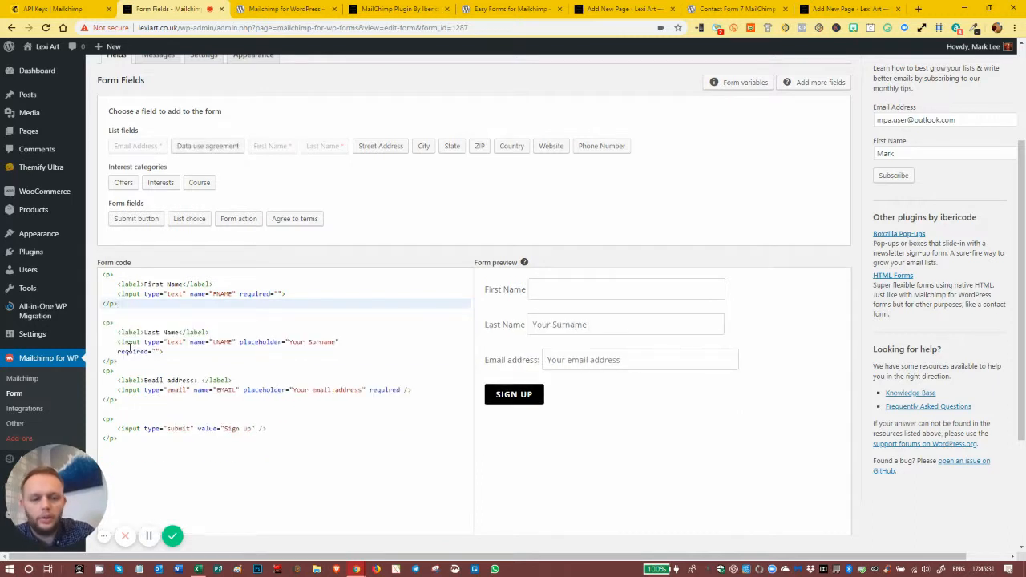
key(Delete)
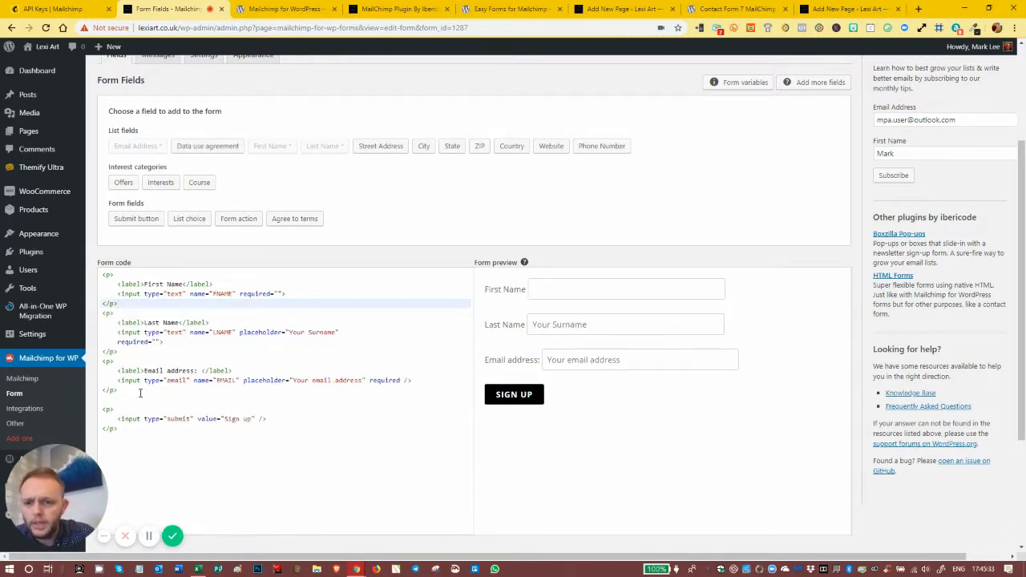
Add the required Data use agreement field with radio buttons, wrapped in paragraph tags, between the Email address and submit blocks.
click(112, 400)
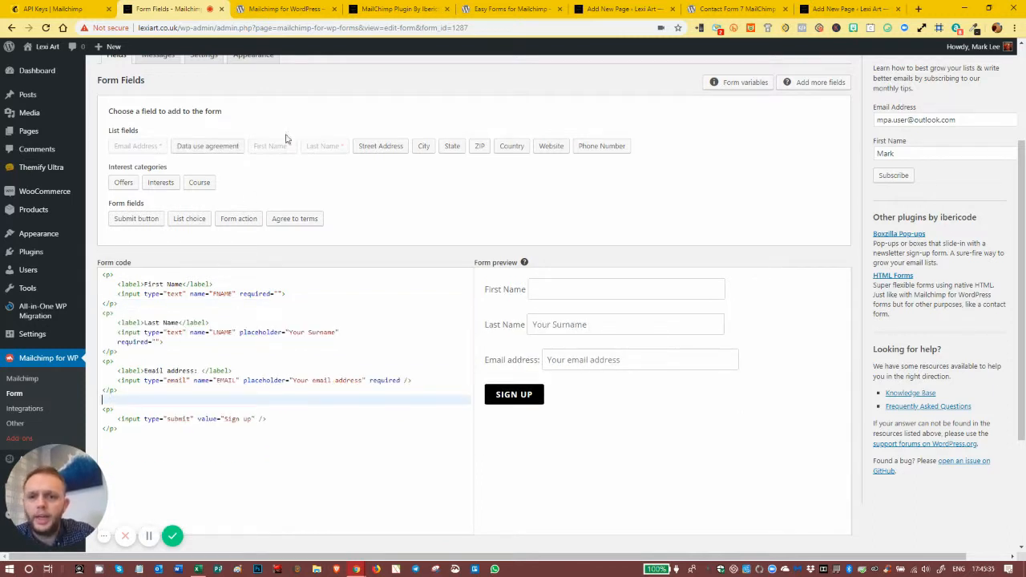
click(207, 147)
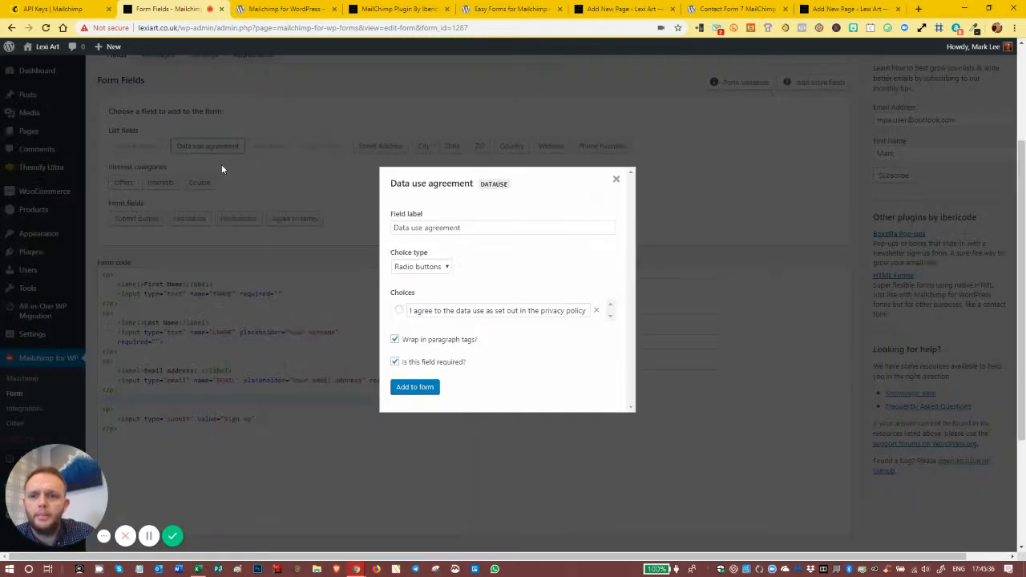
click(415, 388)
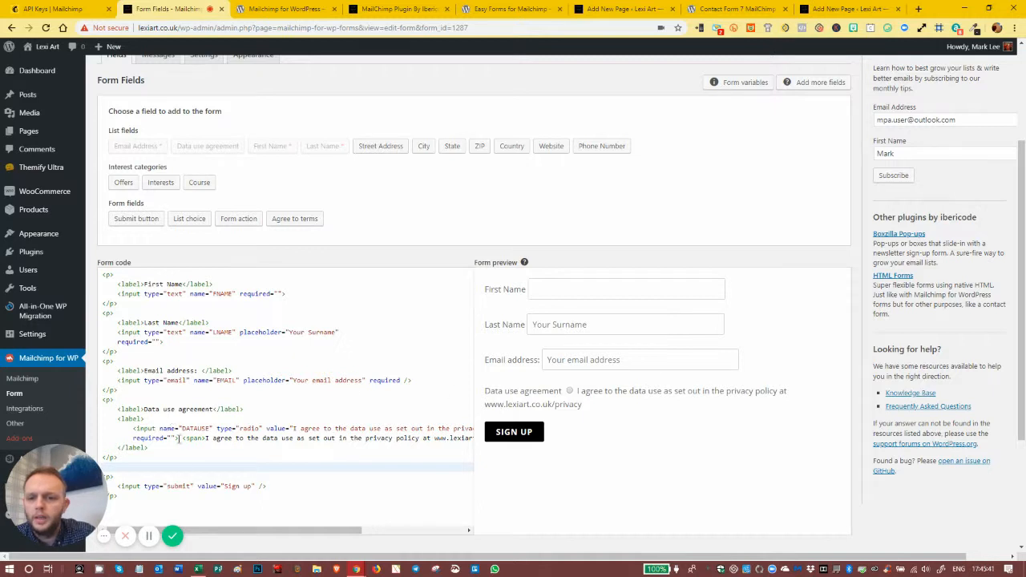
Copy the placeholder attribute from the Last Name input into the First Name input, just before its required attribute.
click(604, 291)
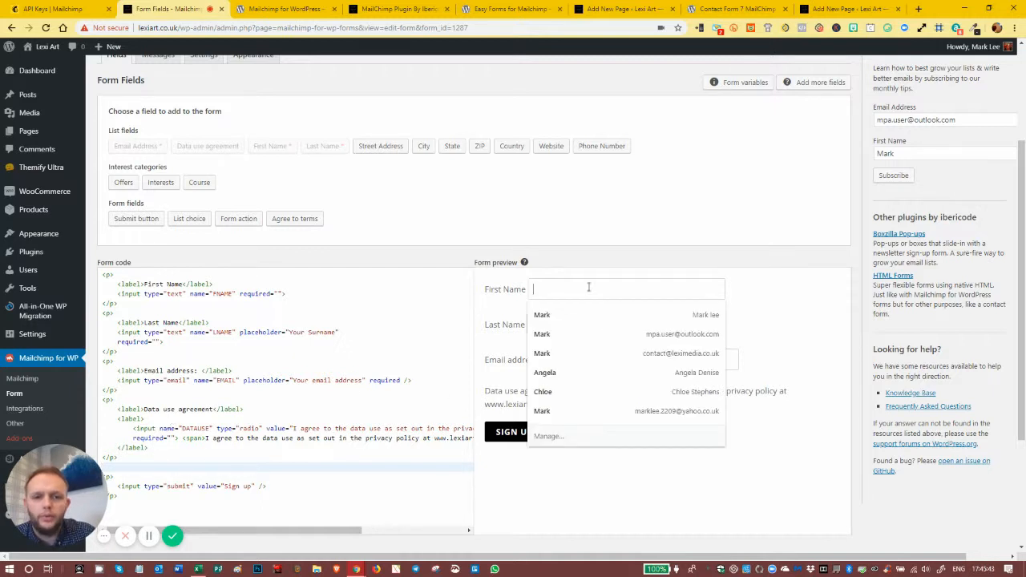
click(770, 279)
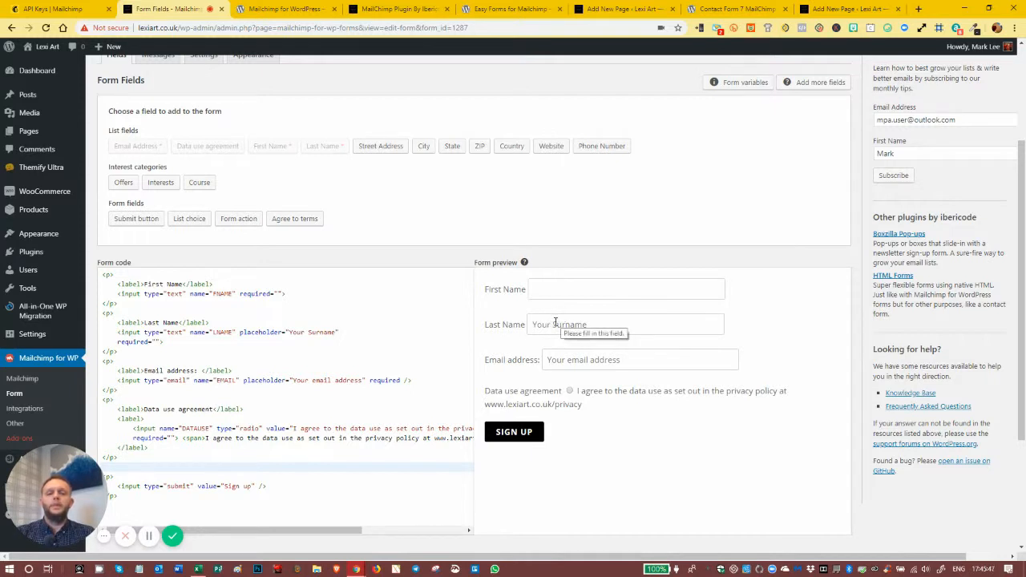
click(548, 289)
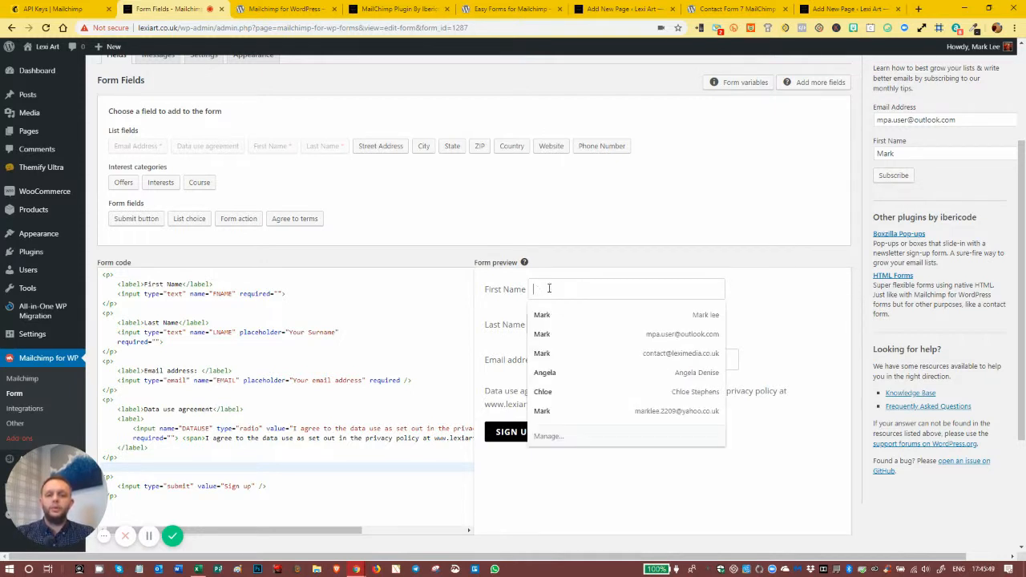
drag(499, 286, 502, 287)
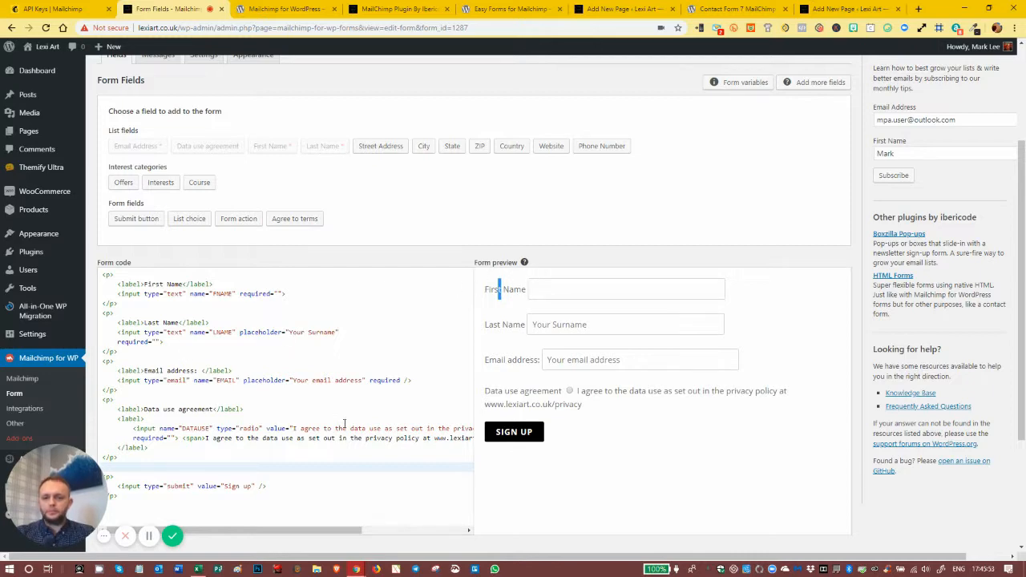
scroll(305, 407, up, 1)
scroll(242, 335, down, 2)
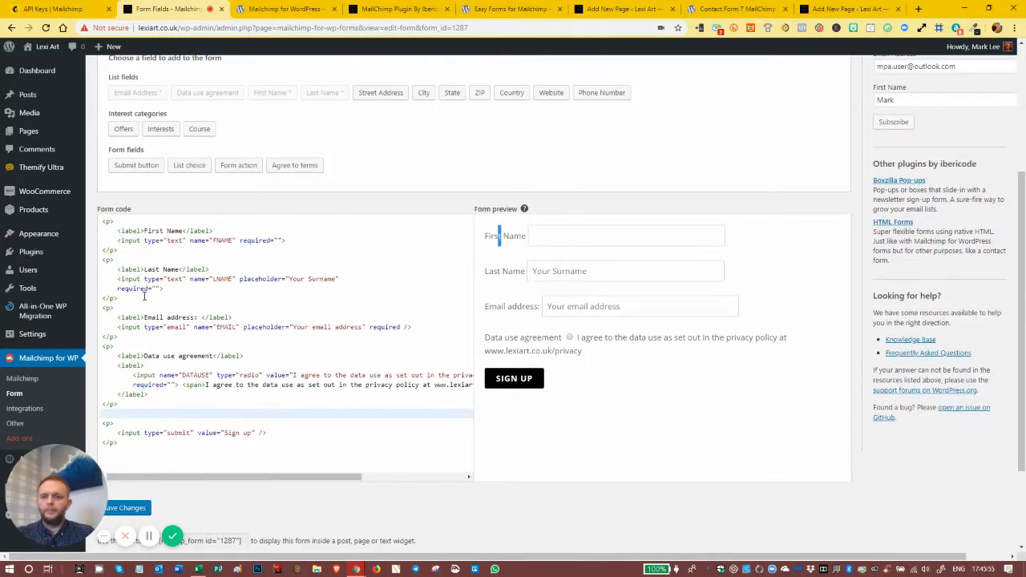
double_click(240, 281)
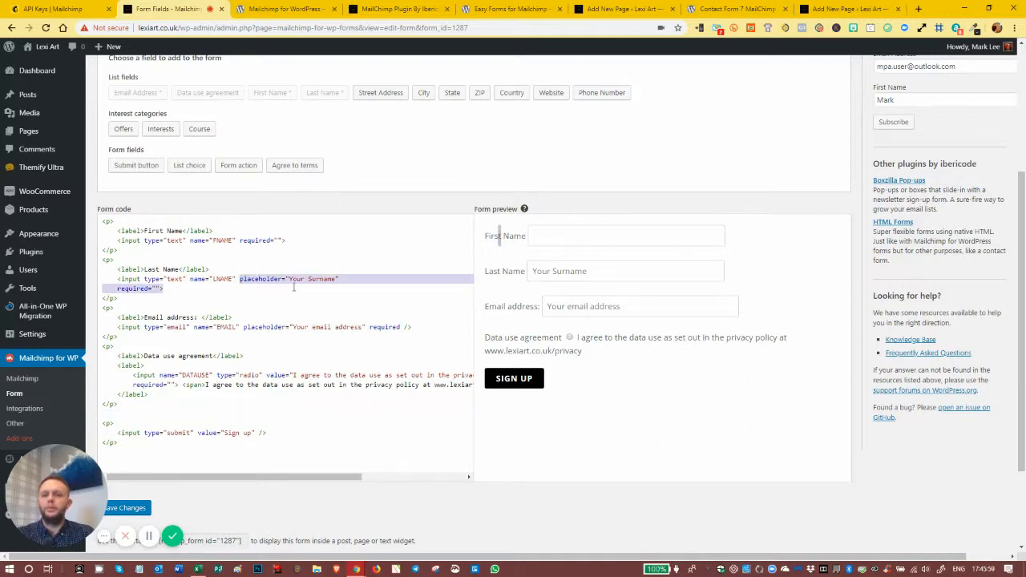
drag(299, 281, 340, 279)
key(ctrl+c)
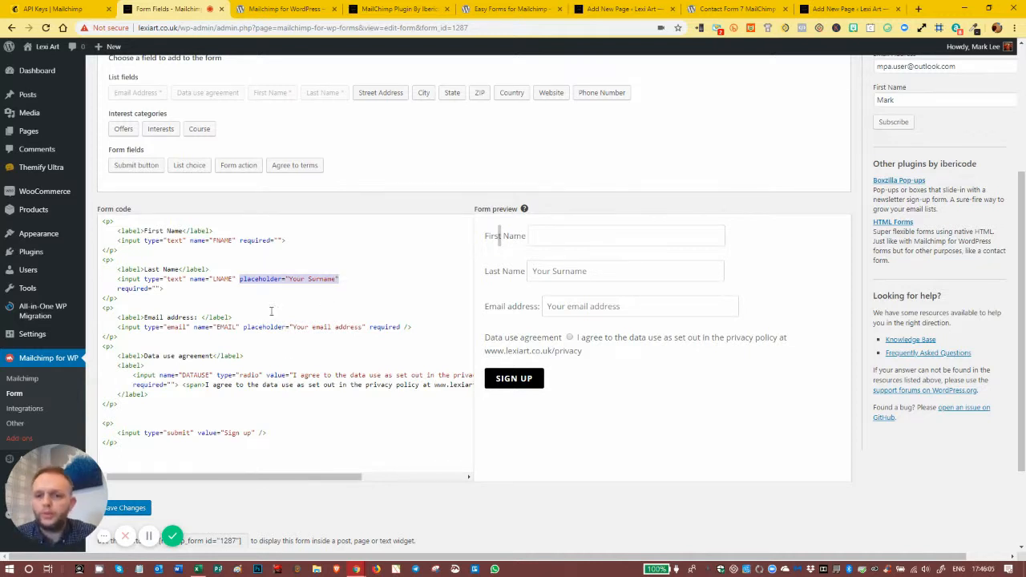
click(237, 240)
key(ctrl+v)
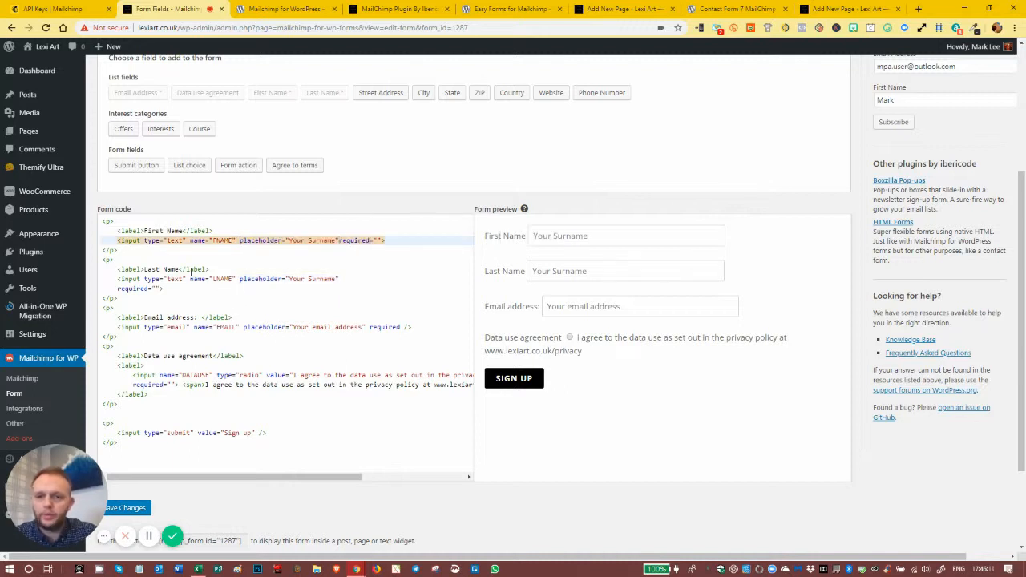
Change the First Name input's placeholder to "Your First Name" and separate it from the required attribute with a space.
click(324, 239)
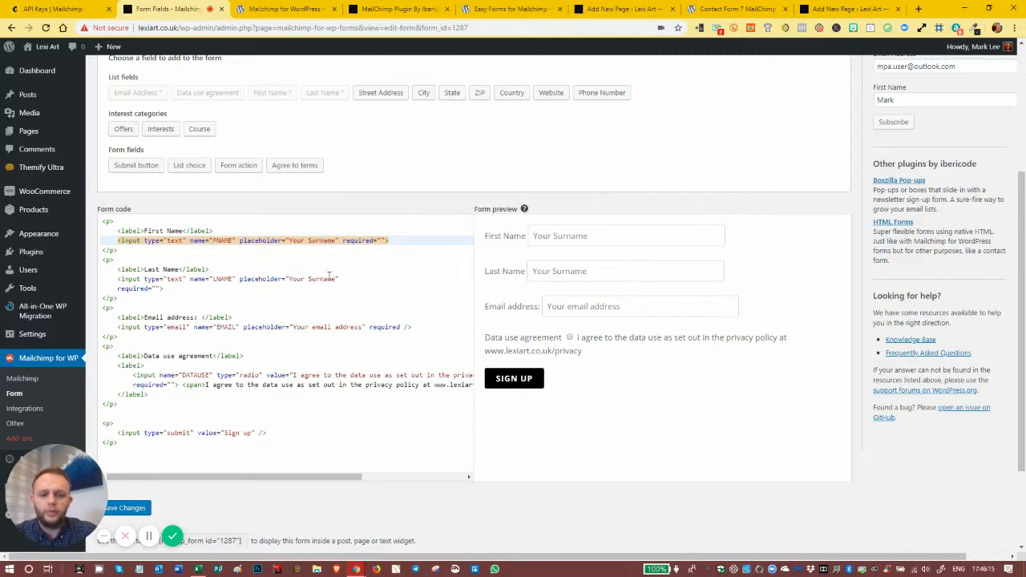
key(BackSpace)
key(BackSpace)
key(BackSpace)
key(BackSpace)
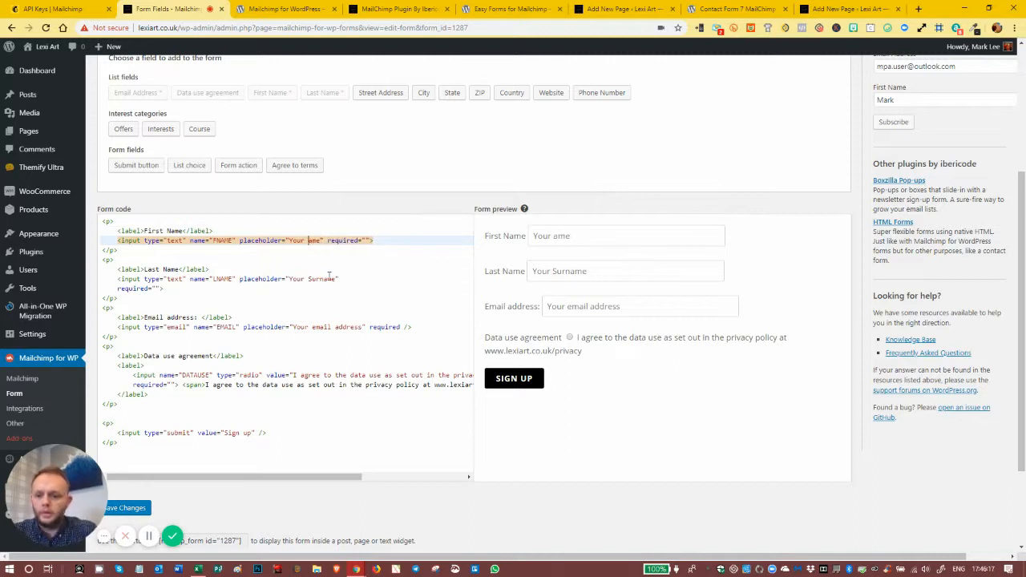
text(First N)
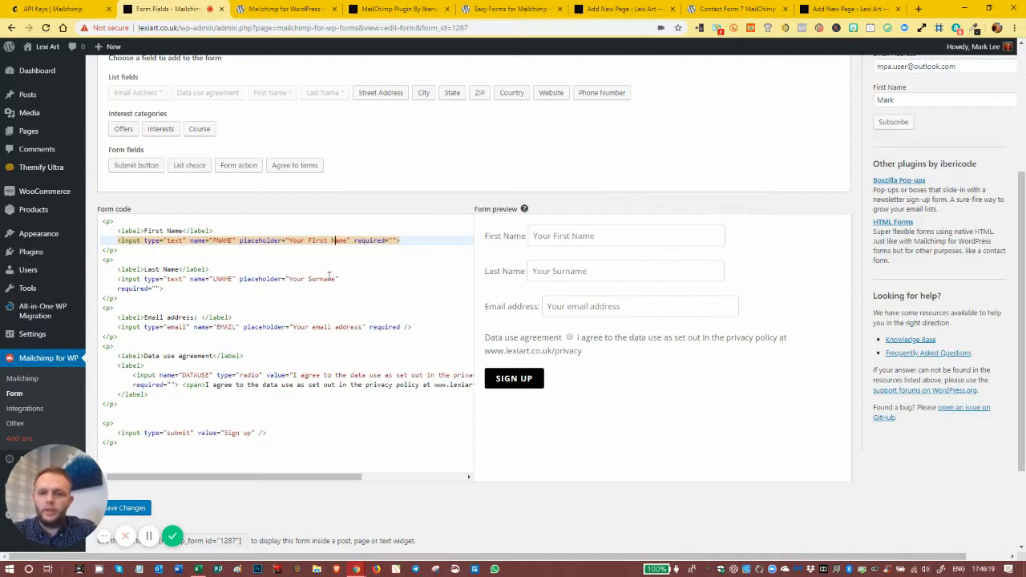
click(382, 281)
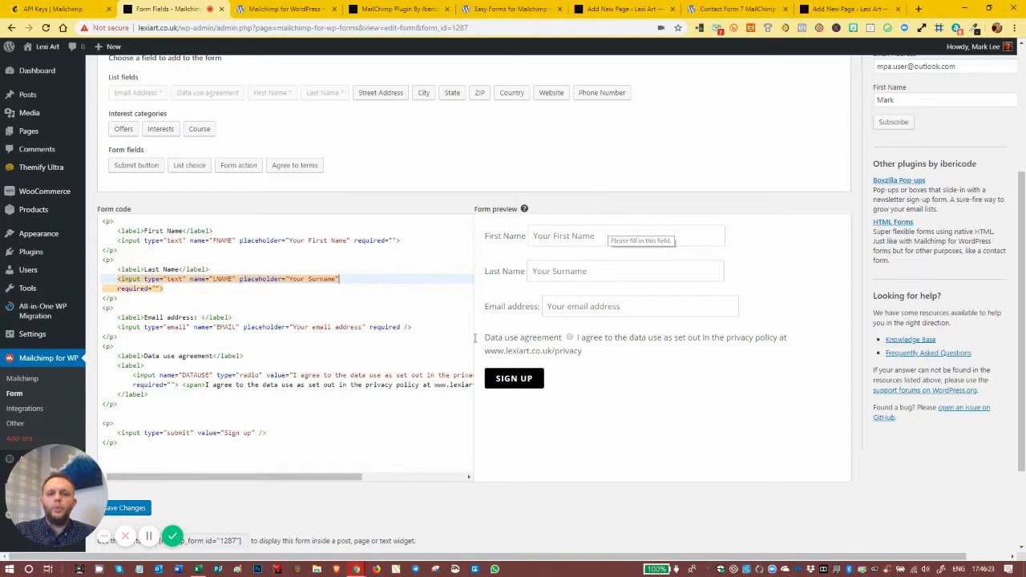
click(358, 299)
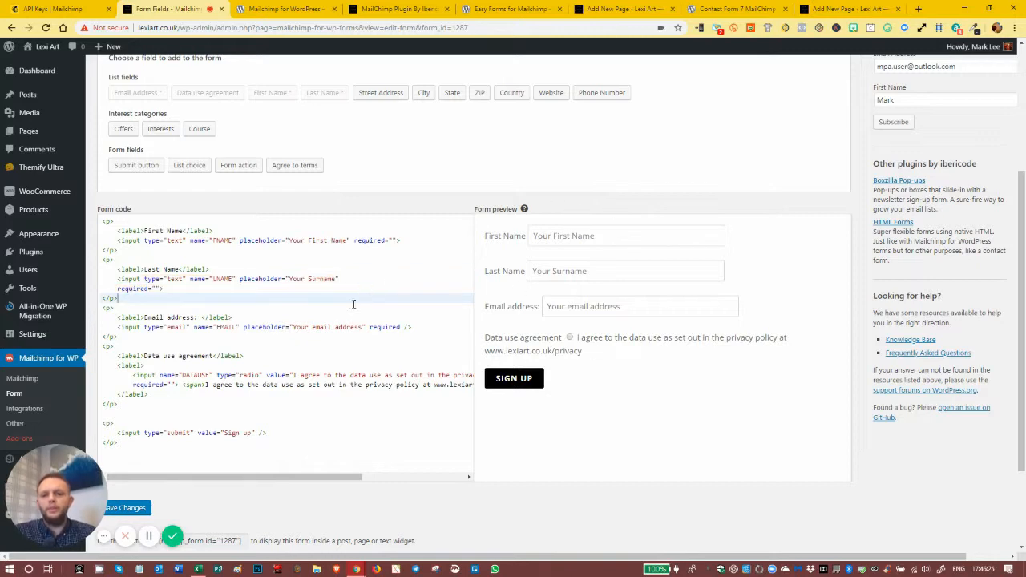
Split the First Name label and input into separate paragraphs by inserting </p> and <p> on new lines between them.
scroll(380, 305, up, 1)
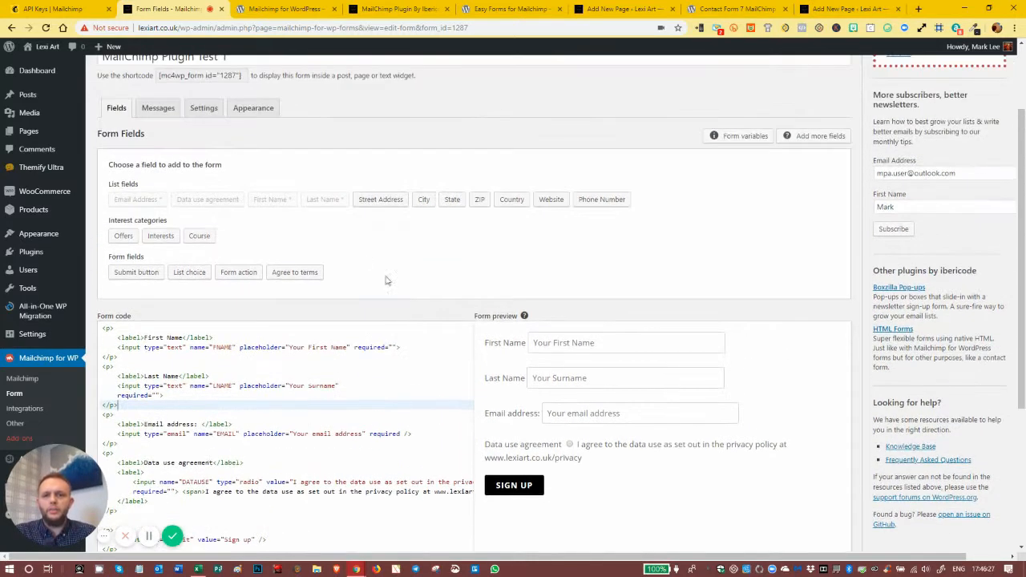
scroll(389, 293, down, 1)
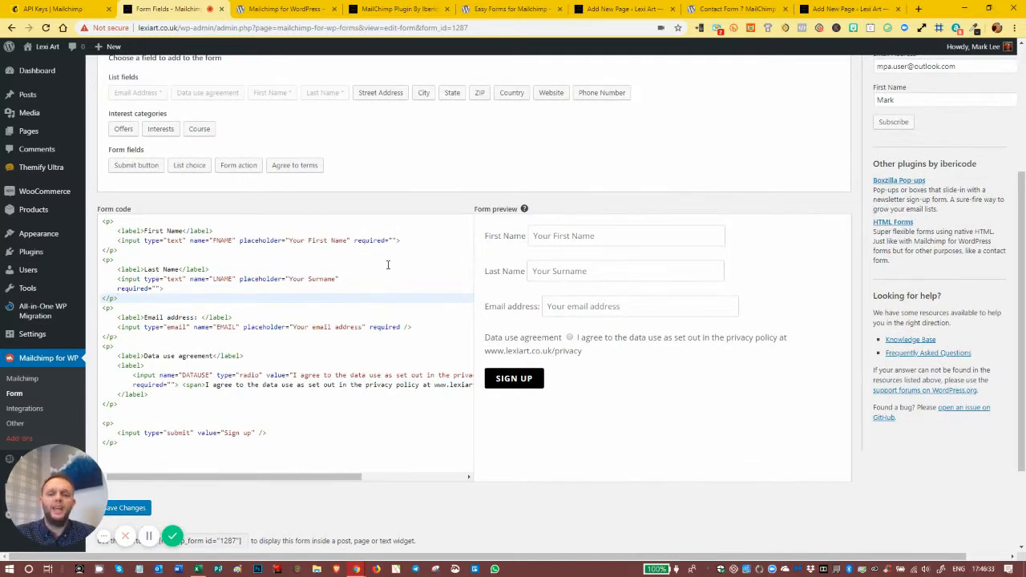
scroll(396, 280, down, 2)
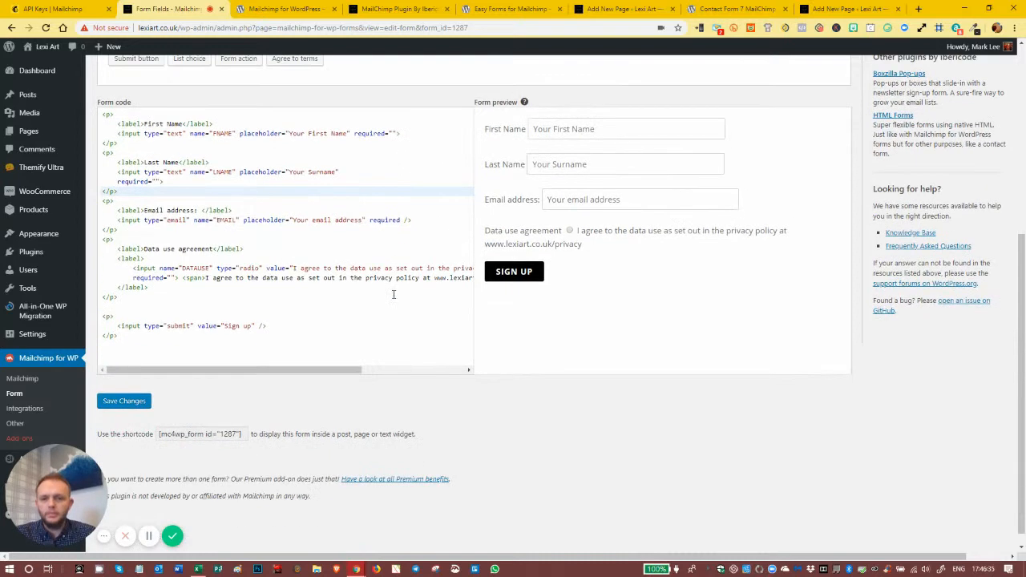
scroll(342, 320, up, 2)
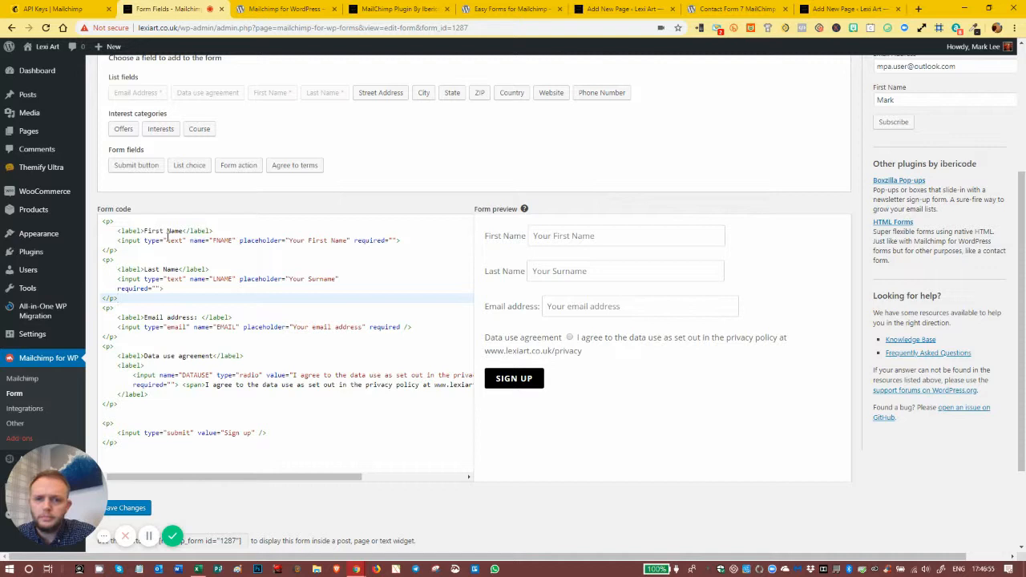
click(237, 232)
key(Return)
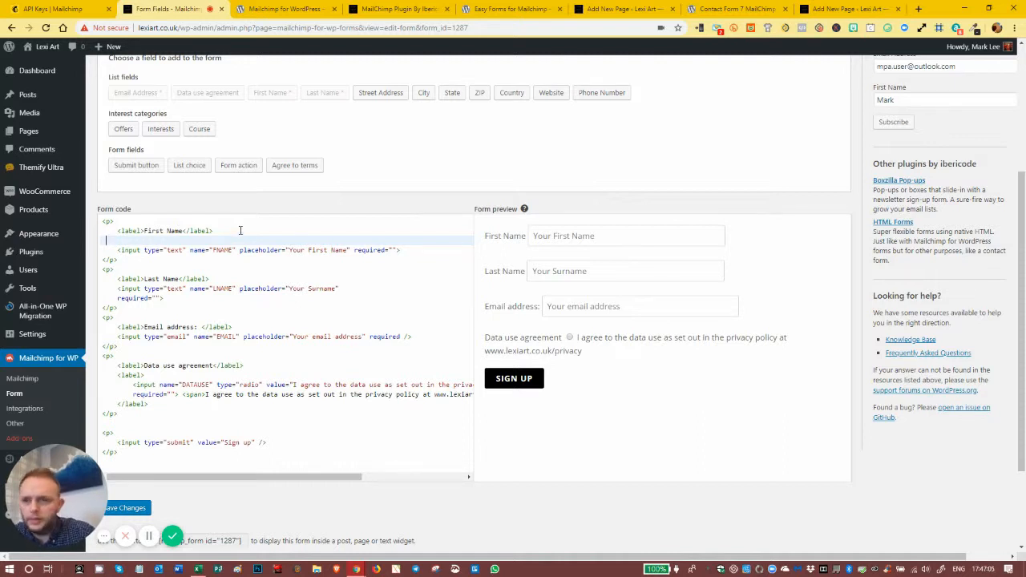
text(</p>)
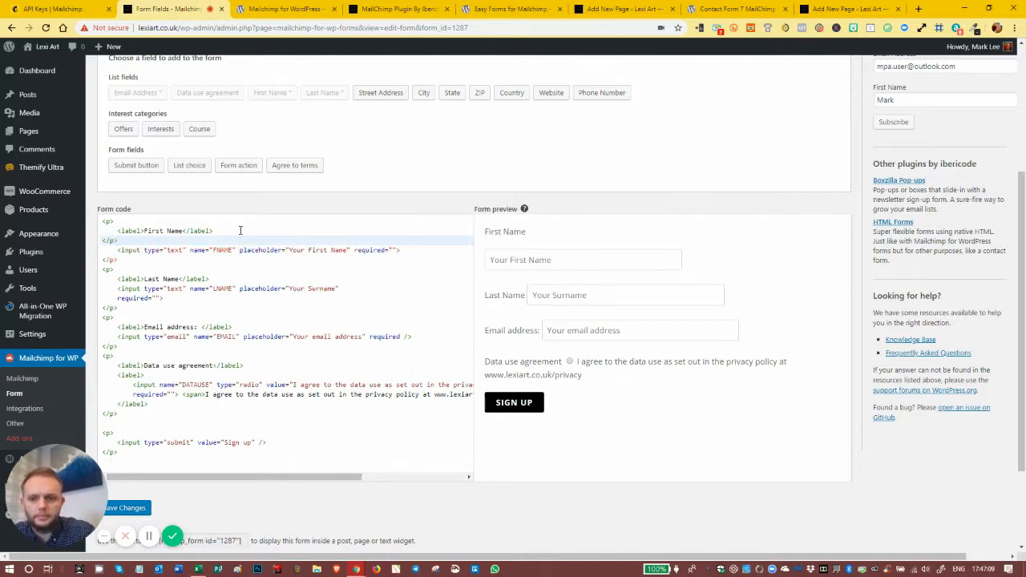
key(Return)
text(<p)
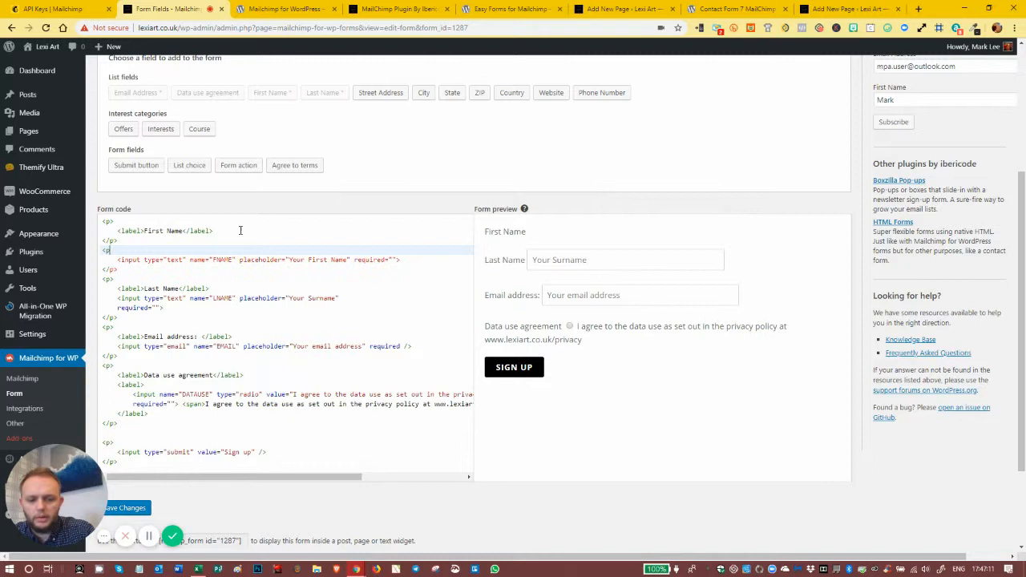
text(>)
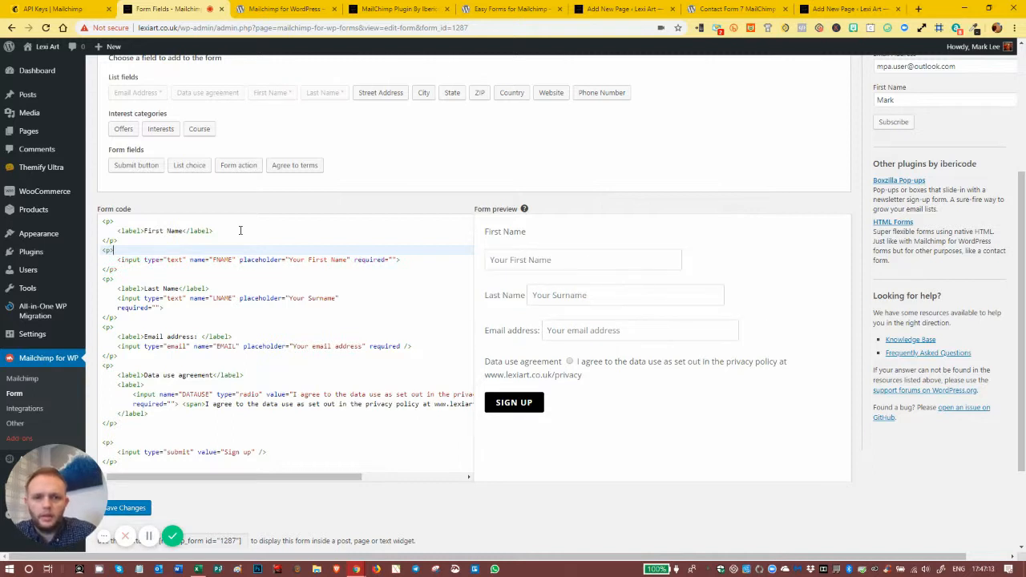
Copy the </p> and <p> pair from the First Name block and paste it between the Email address label and its input.
drag(117, 249, 101, 240)
key(ctrl+c)
click(113, 250)
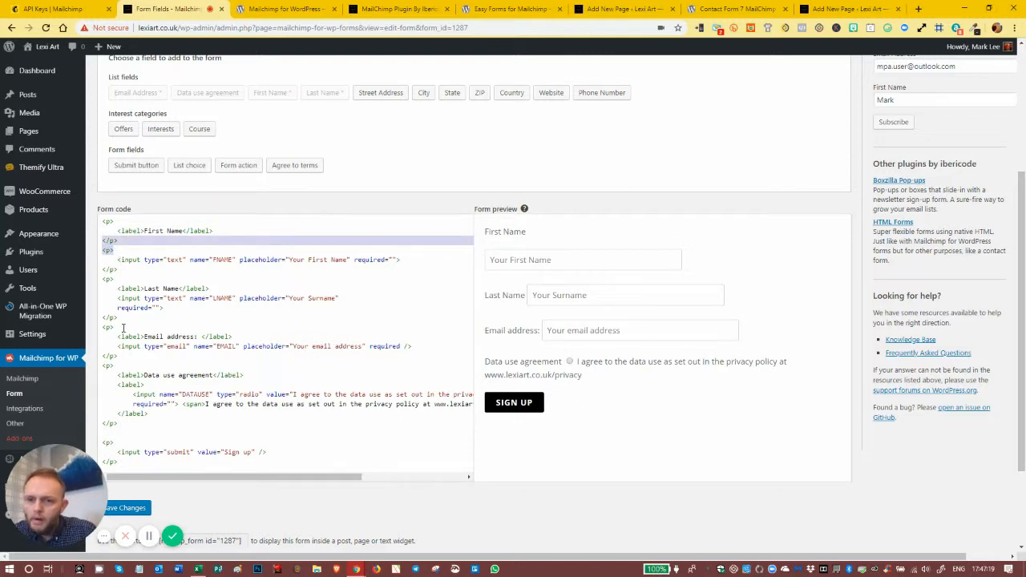
click(250, 335)
key(Return)
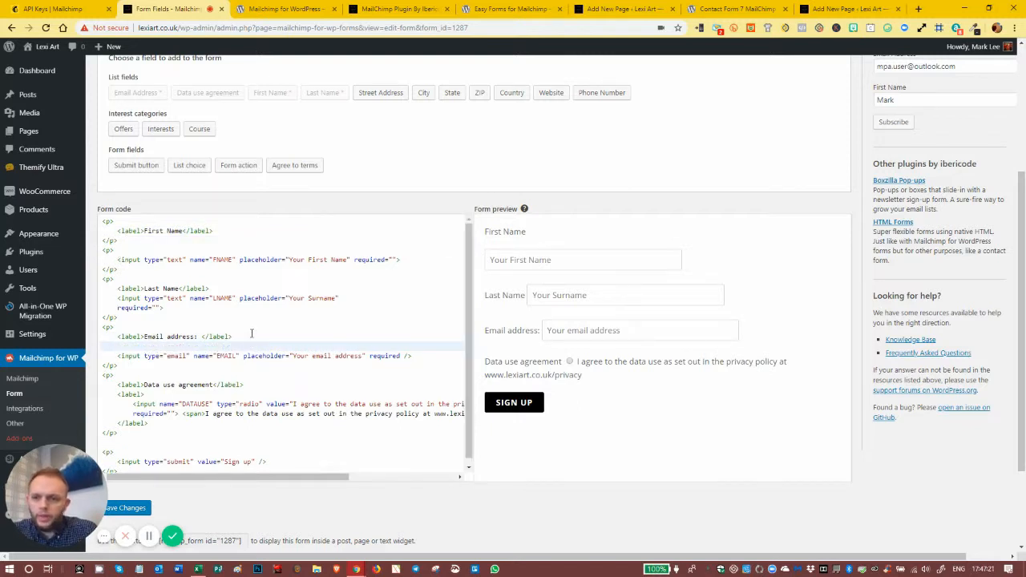
key(ctrl+v)
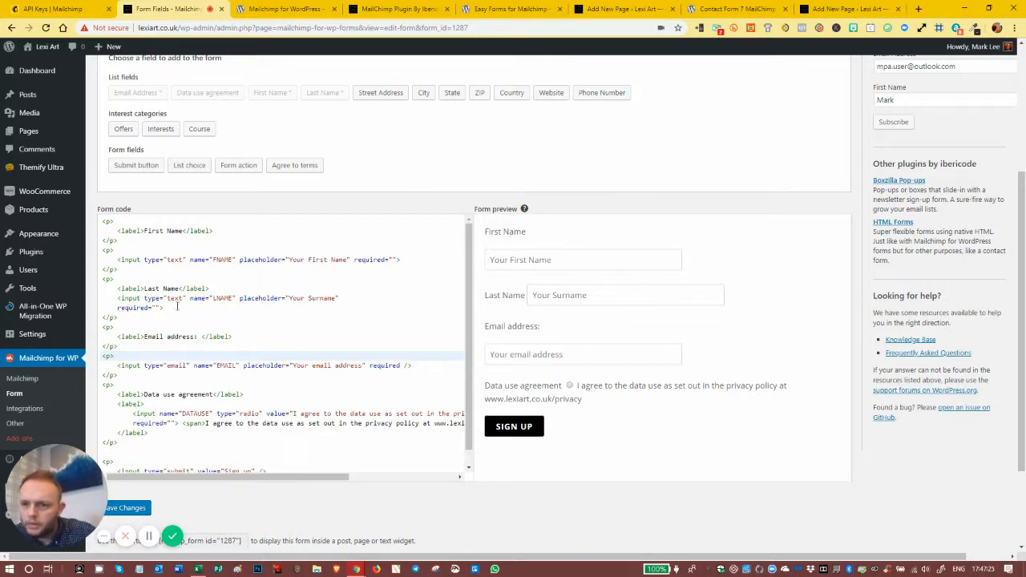
Paste the copied </p> and <p> pair on new lines between the Last Name label and its input.
click(222, 288)
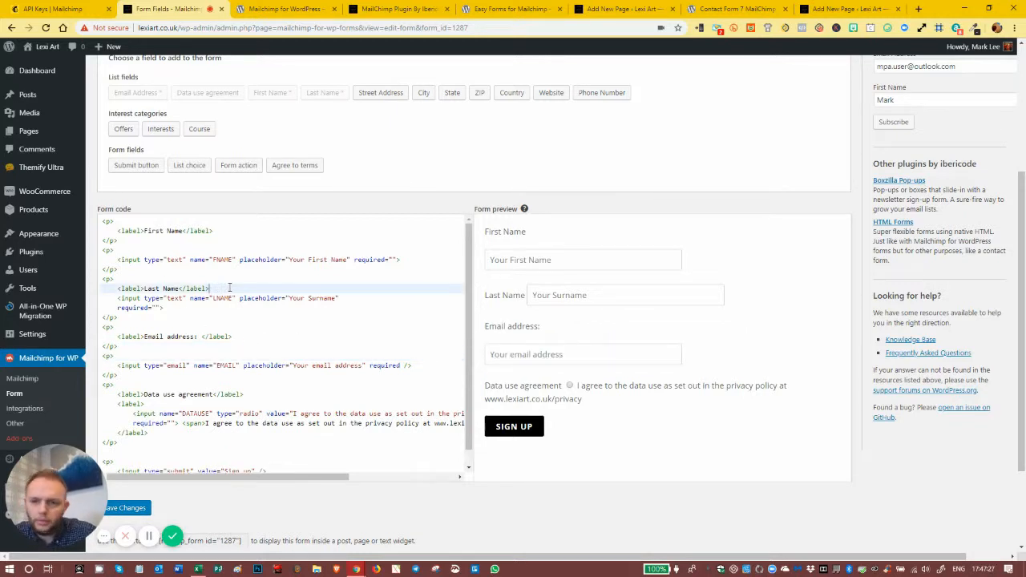
key(Return)
key(ctrl+v)
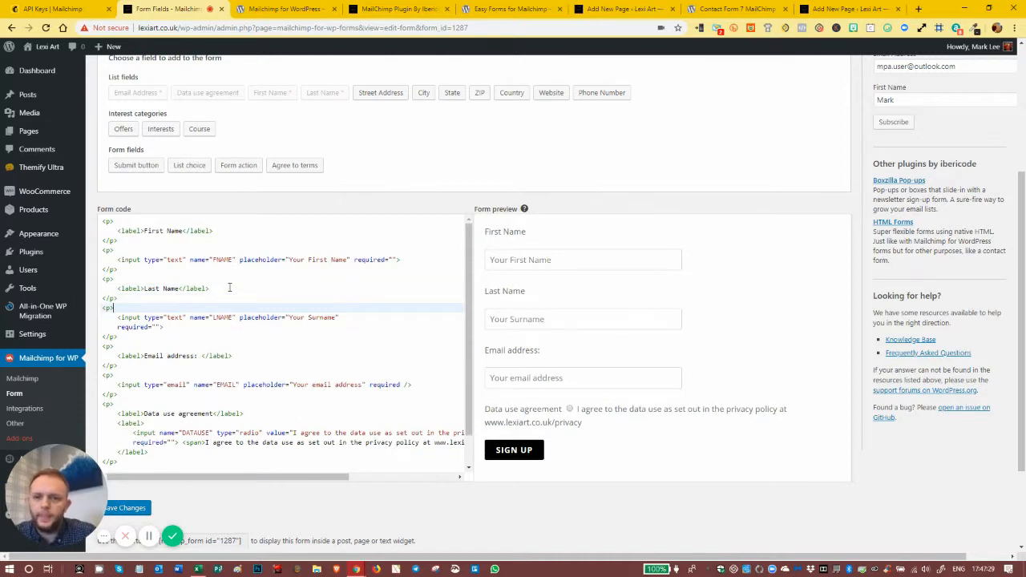
scroll(192, 300, down, 1)
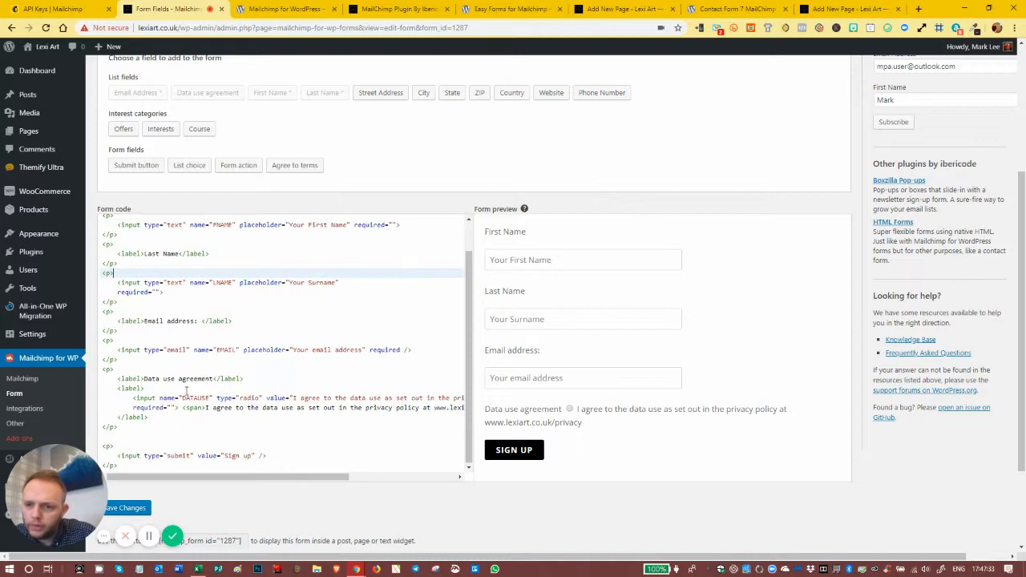
Insert </p> and <p> on new lines between the Data use agreement label and its radio option.
click(276, 381)
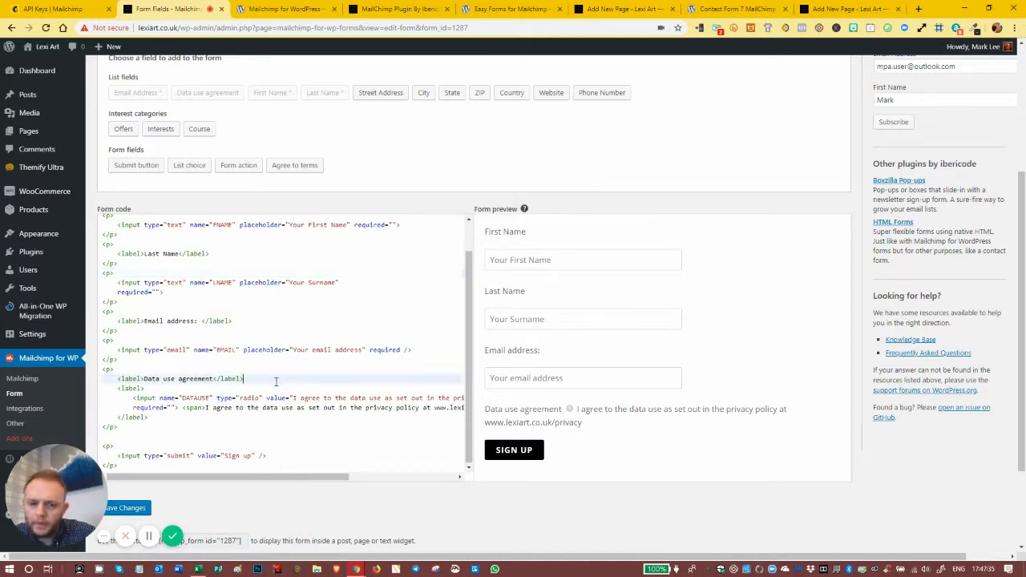
key(Return)
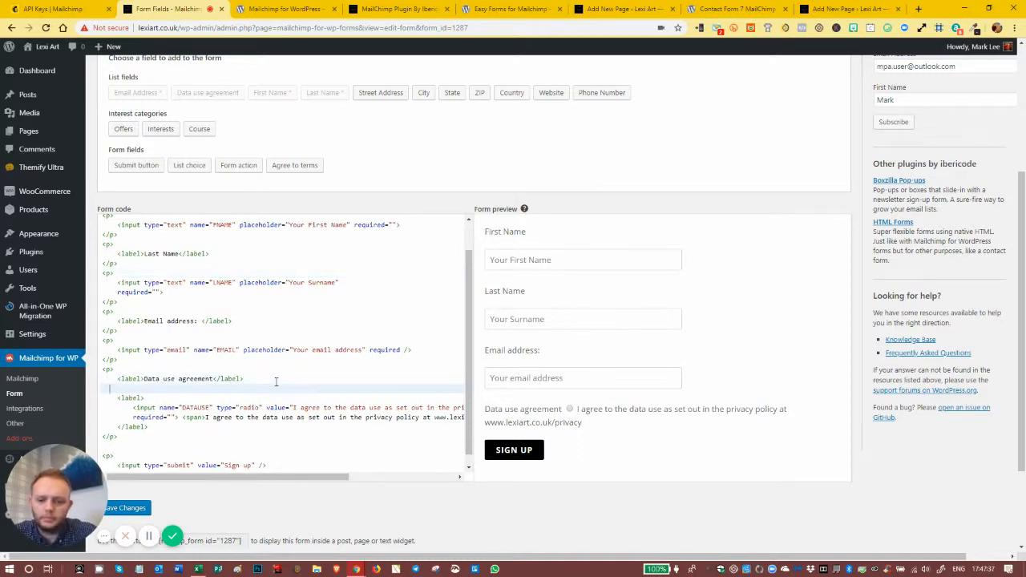
text(</p>)
key(Return)
text(<p>)
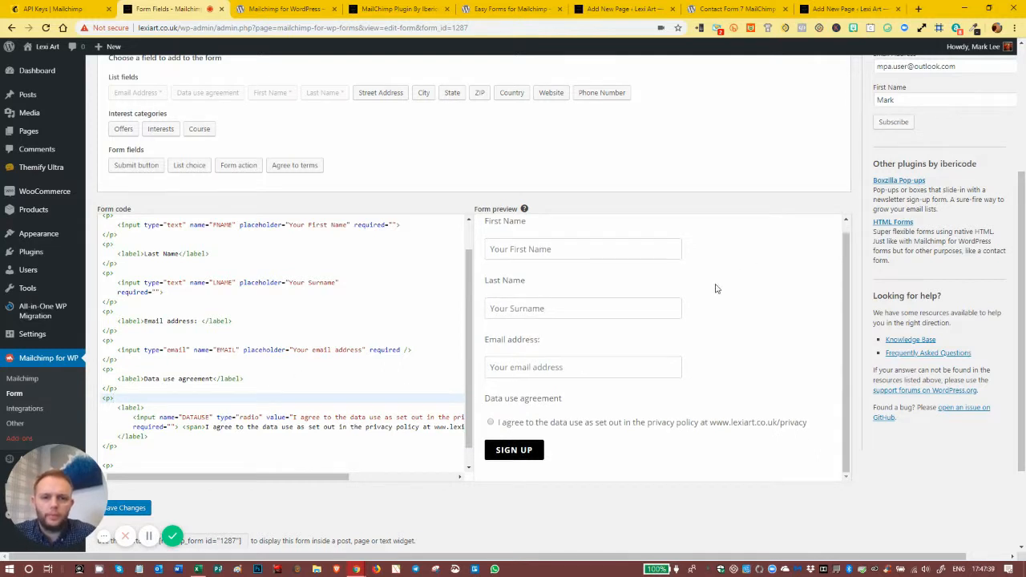
scroll(709, 292, down, 2)
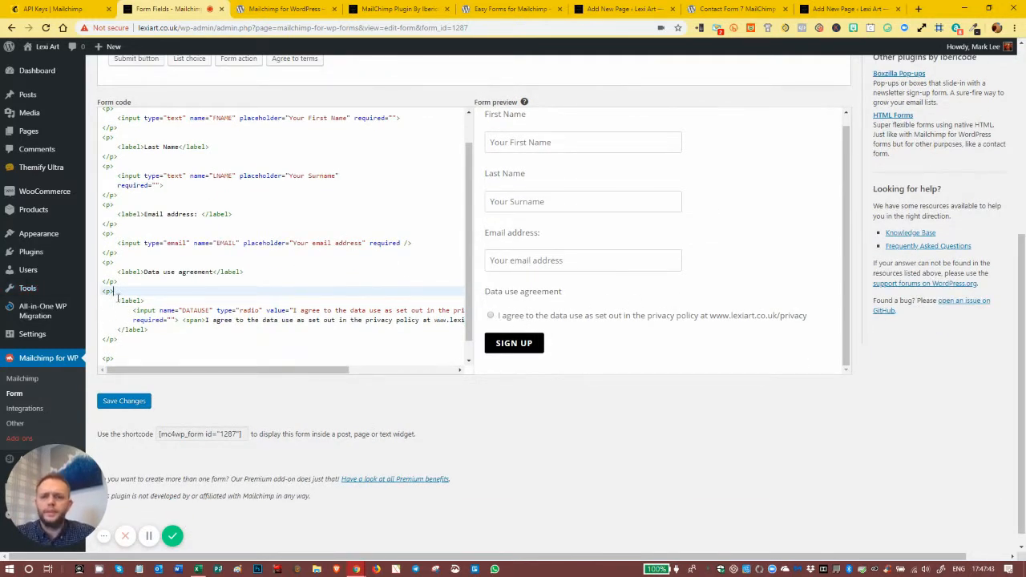
Replace the </p> and <p> between the Data use agreement label and its radio option with a single <br> tag.
drag(119, 293, 103, 281)
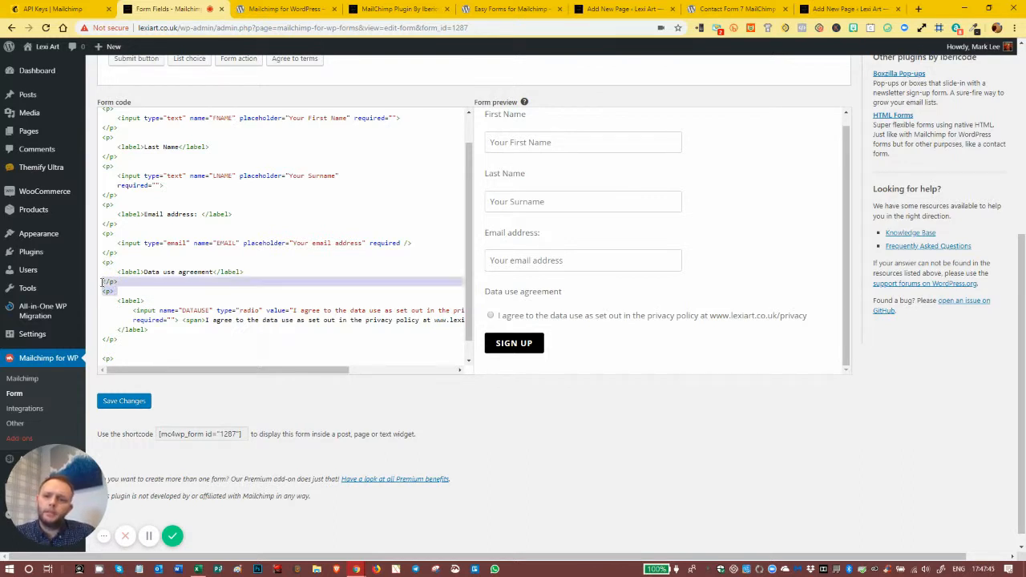
key(BackSpace)
text(<br>)
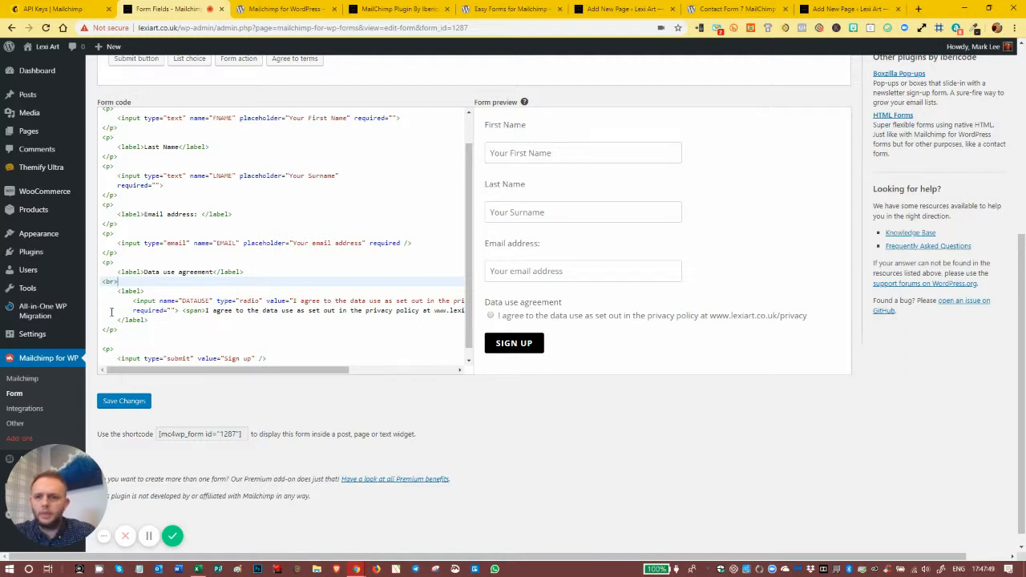
Replace the </p> and <p> between the email input and the Data use agreement label with a <br> tag.
drag(117, 263, 100, 259)
key(BackSpace)
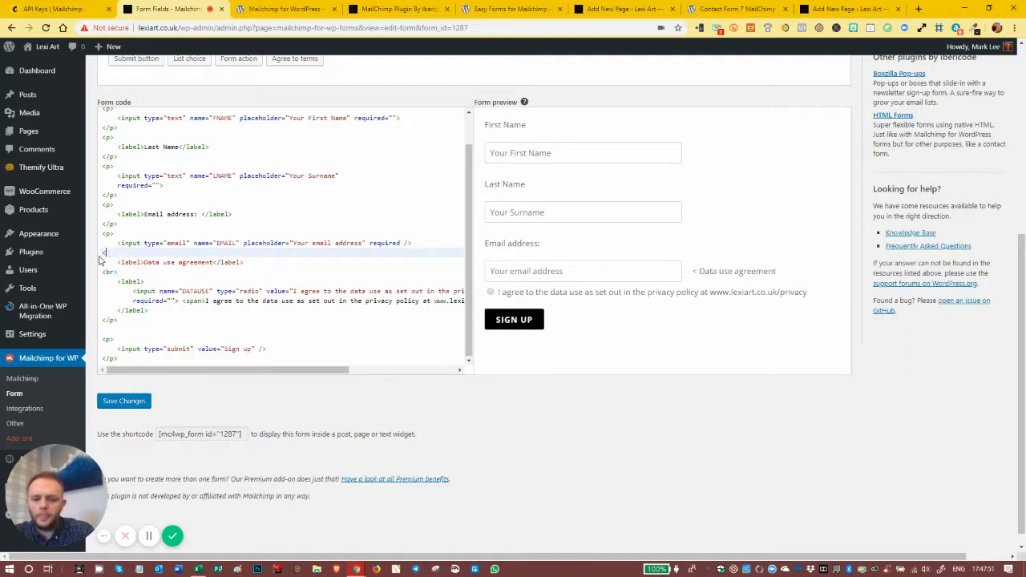
text(<br>)
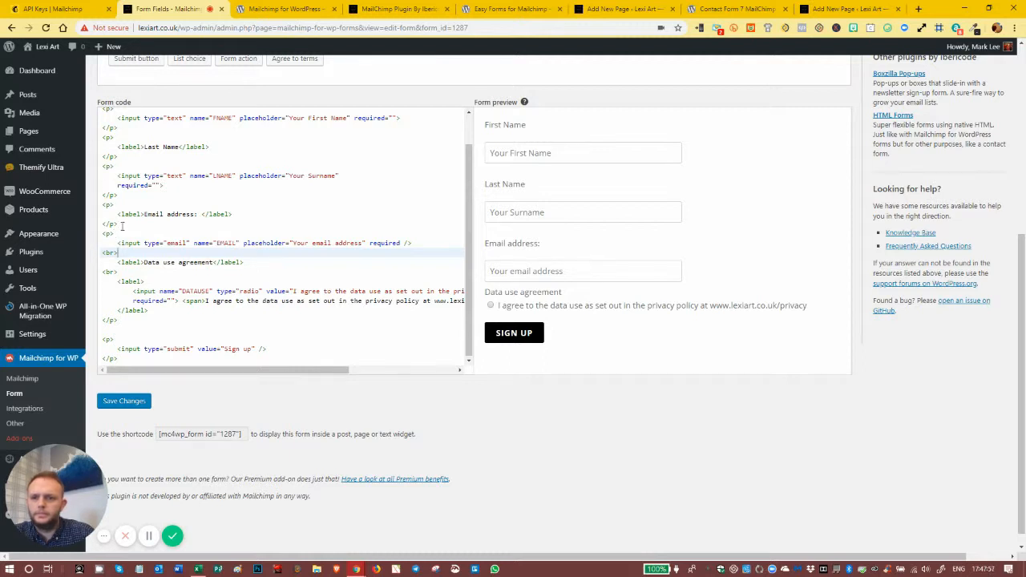
Change the <br> directly after the email input to a closing </p> tag.
key(BackSpace)
key(BackSpace)
key(BackSpace)
key(BackSpace)
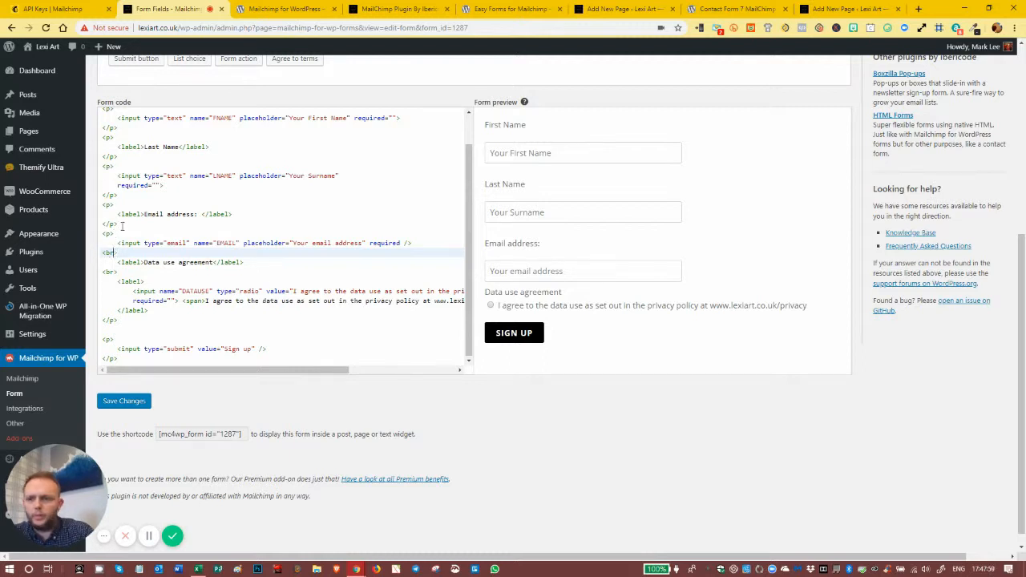
text(</p)
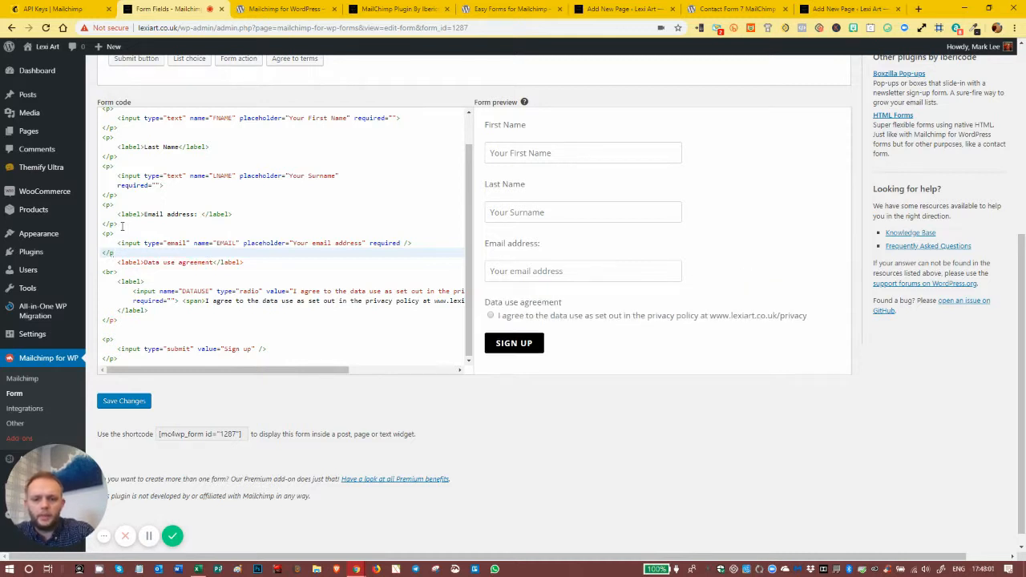
text(>)
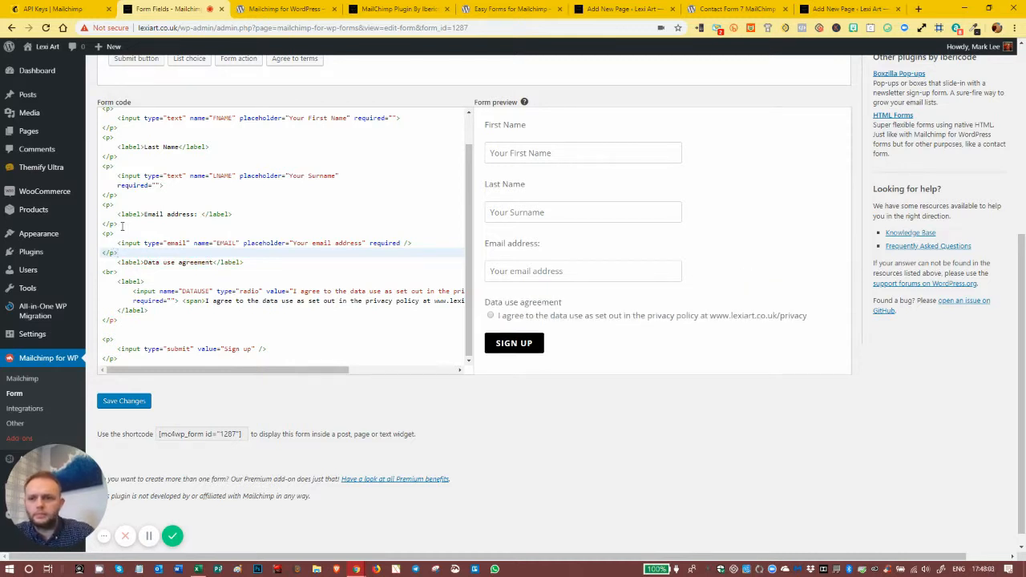
Replace the </p> and <p> between label and input with <br> in both the Email address and Last Name blocks.
drag(121, 234, 99, 228)
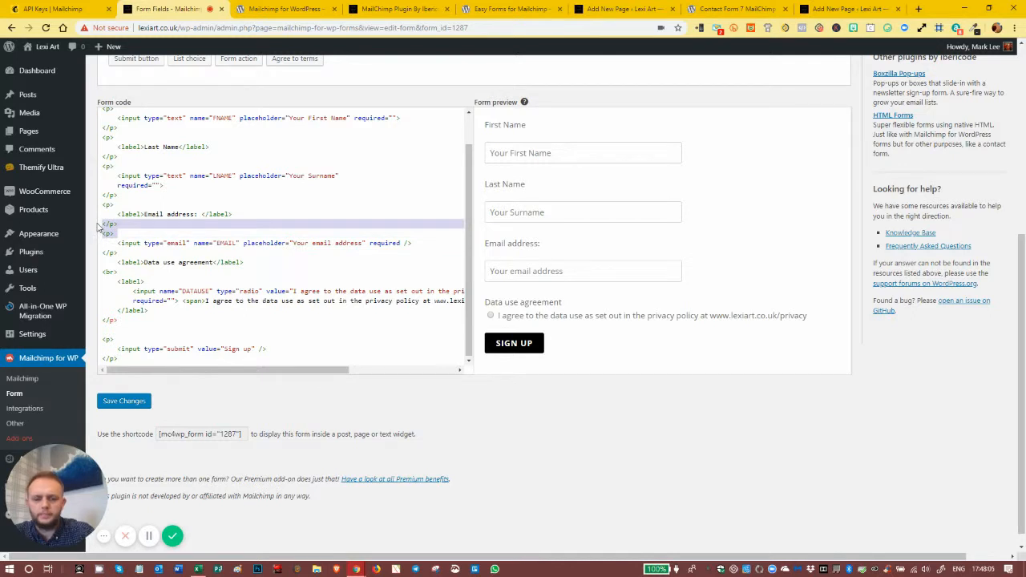
text(<br>)
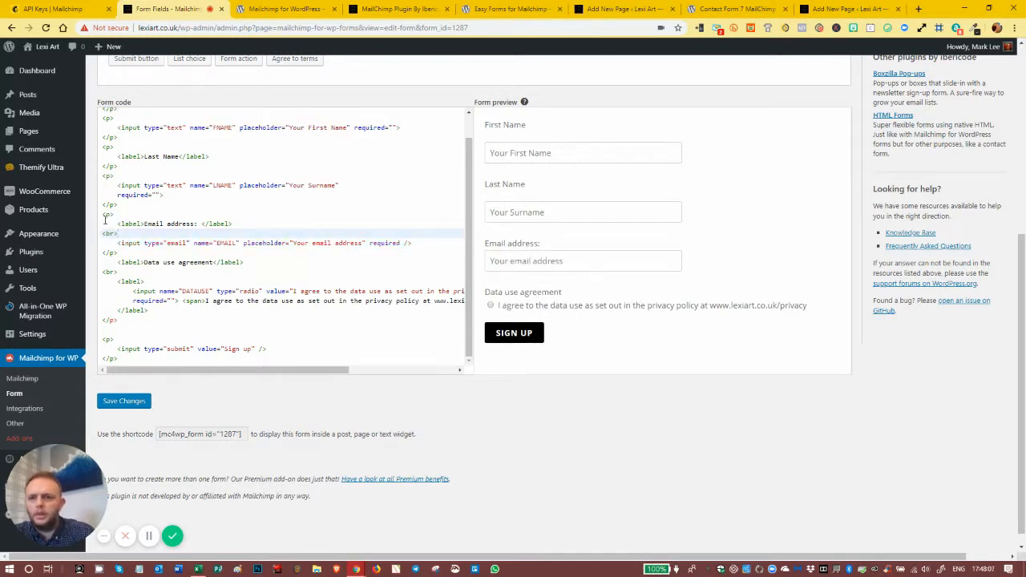
drag(120, 177, 102, 167)
text(<br)
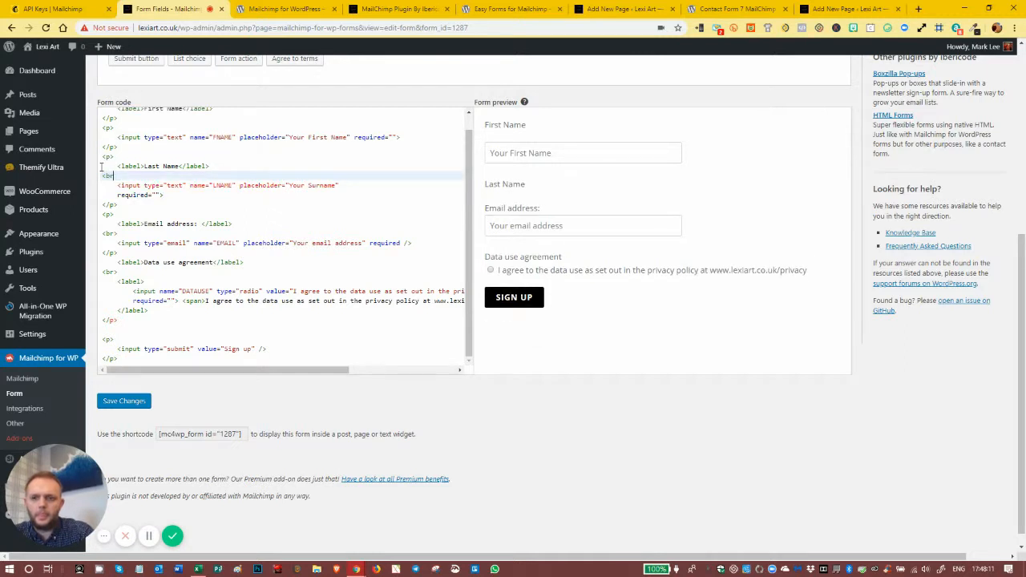
text(>)
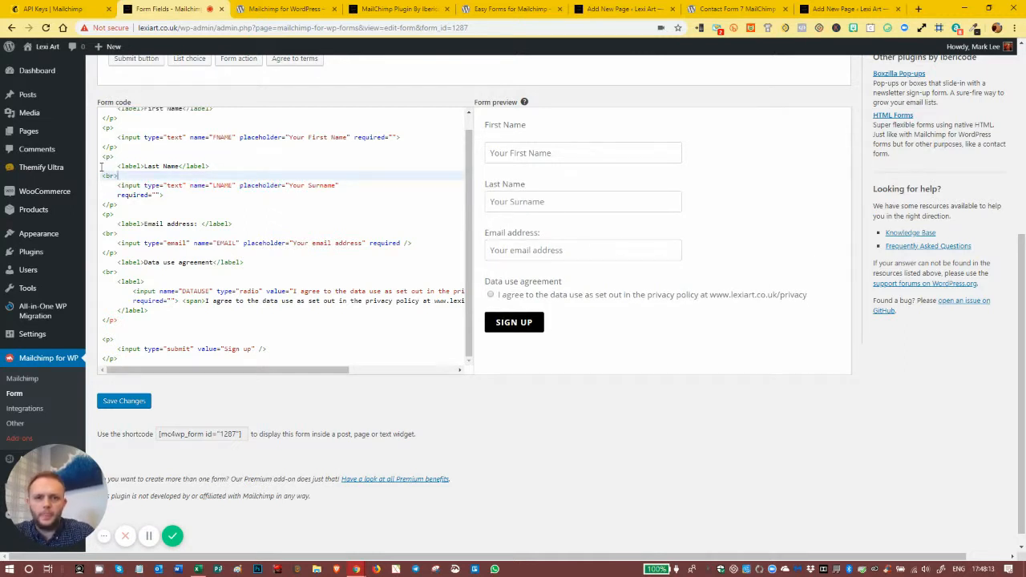
Replace the </p> and <p> between the First Name label and its input with a <br> tag.
scroll(119, 166, up, 1)
drag(115, 145, 96, 136)
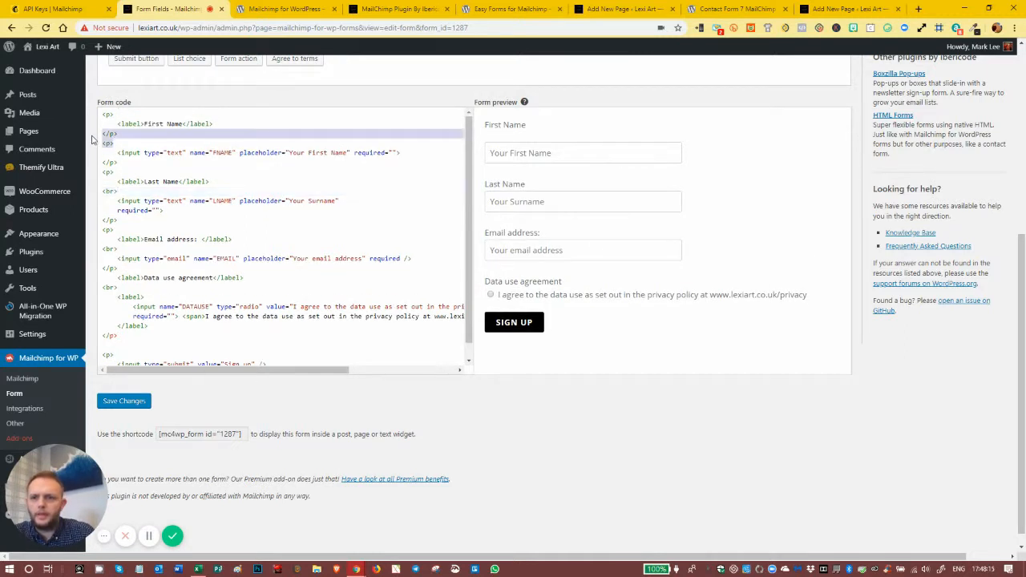
text(<br)
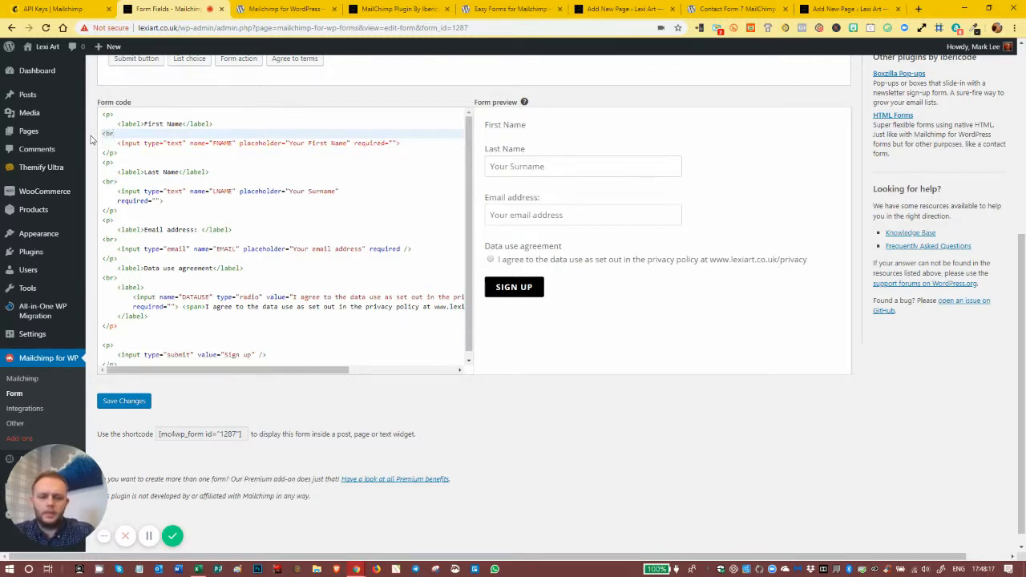
text(>)
click(141, 151)
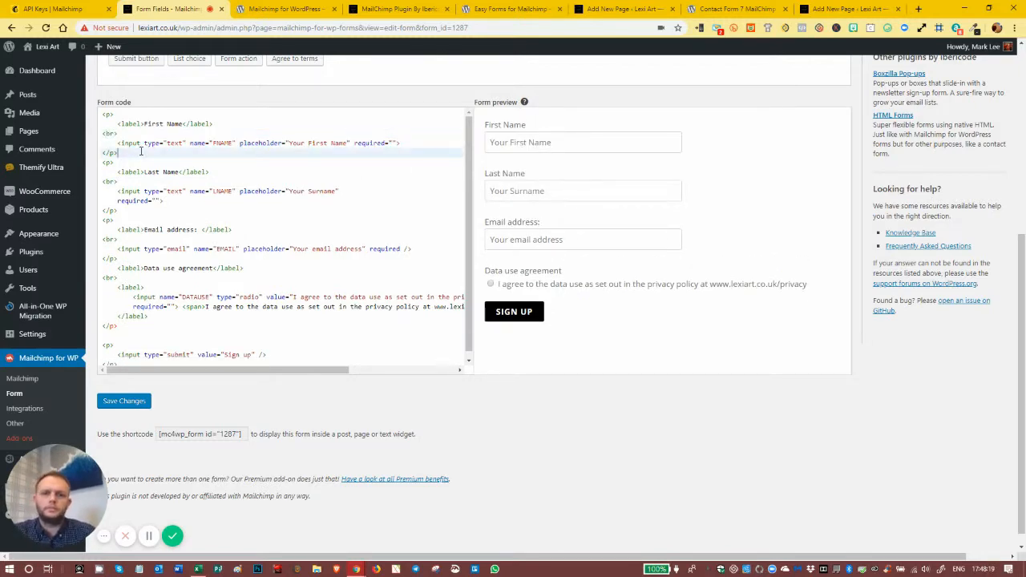
Review the form code alongside the form preview, checking the label and field layout down to the sign-up button.
scroll(647, 219, down, 1)
scroll(648, 218, up, 2)
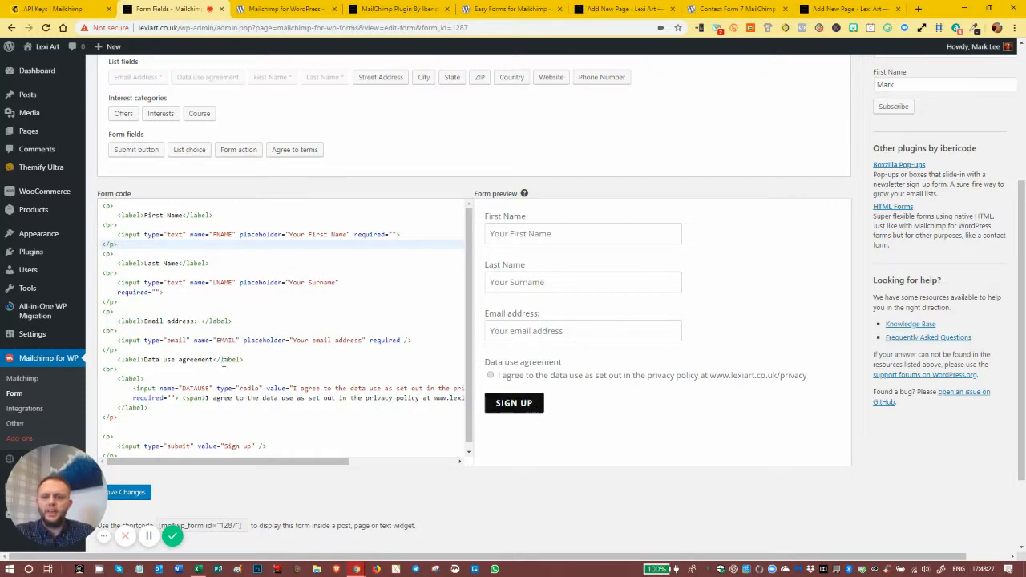
scroll(240, 327, up, 3)
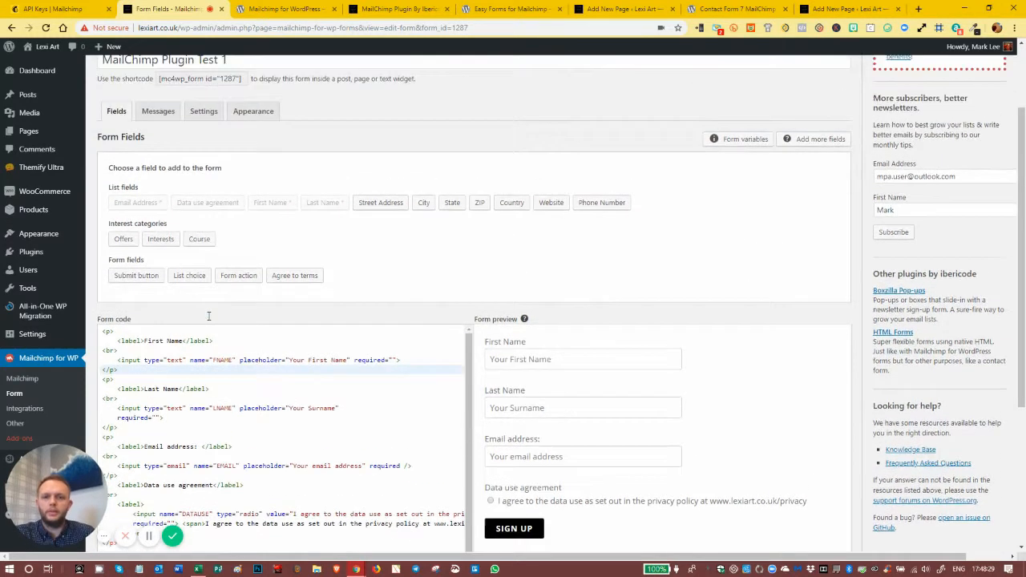
scroll(213, 327, down, 3)
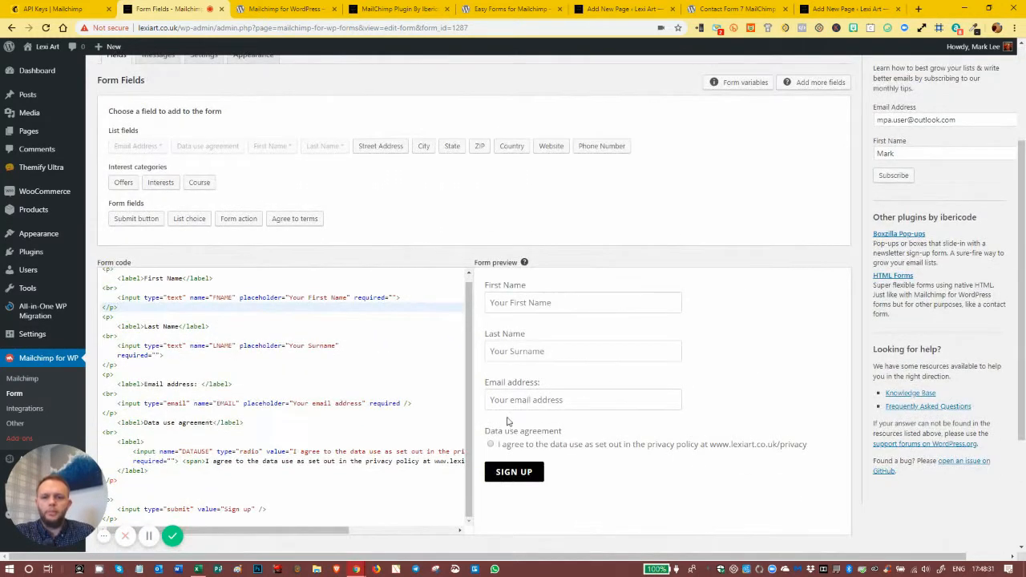
scroll(707, 275, down, 3)
scroll(697, 274, up, 2)
scroll(695, 276, down, 2)
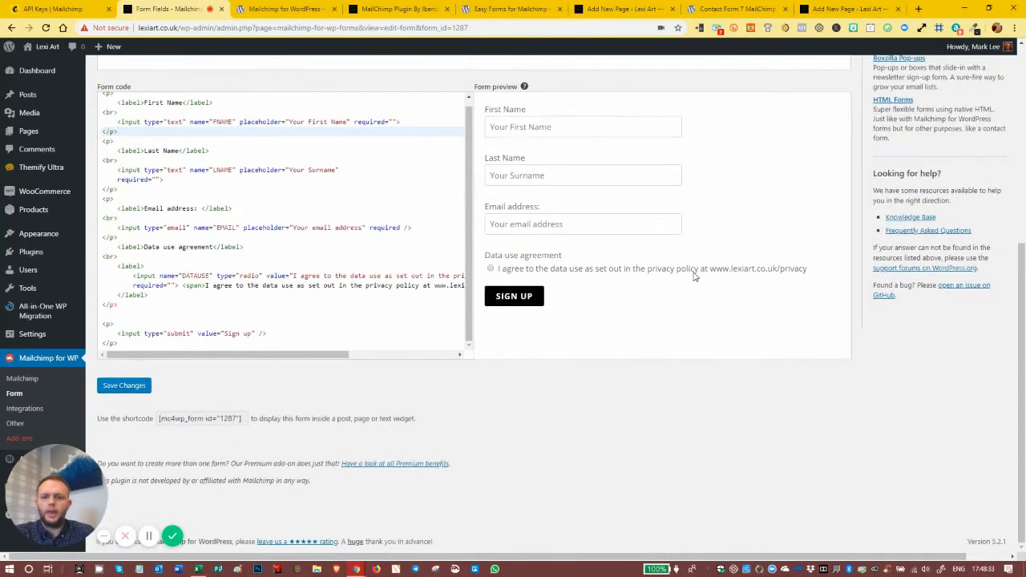
Open the Interests category's field options to view its label, choice type and choices, and close them without adding the field.
scroll(694, 275, up, 3)
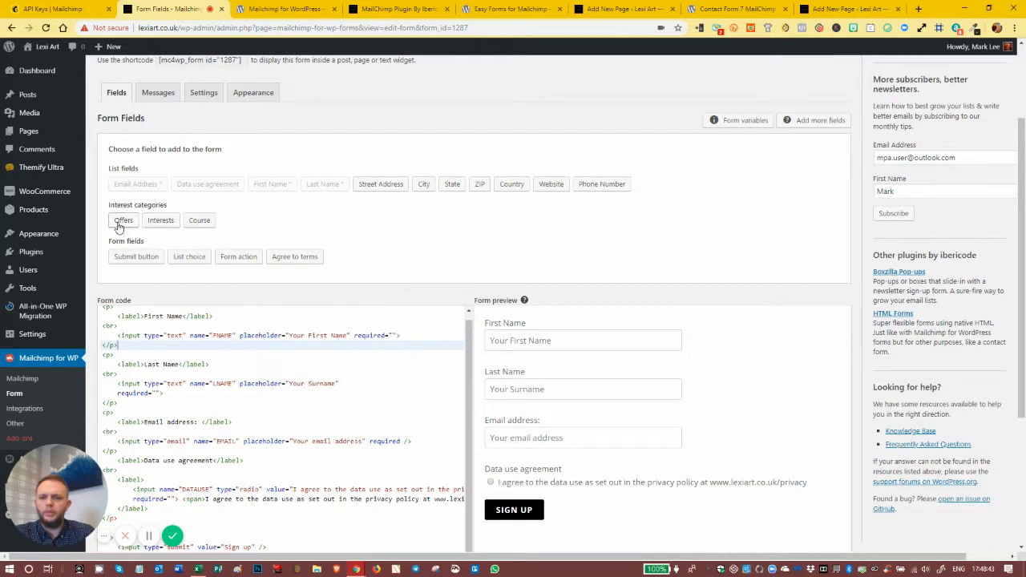
click(159, 221)
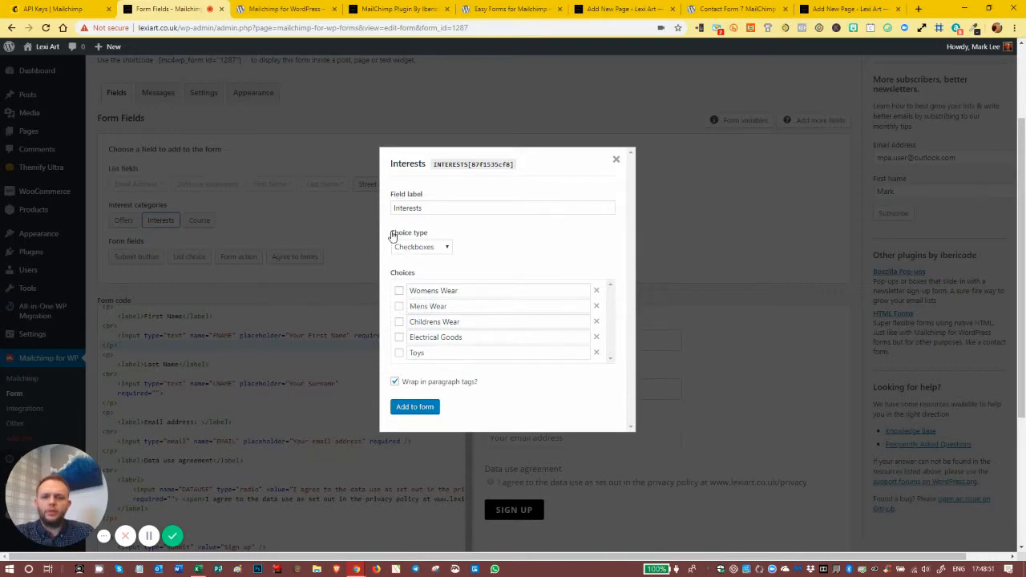
click(617, 159)
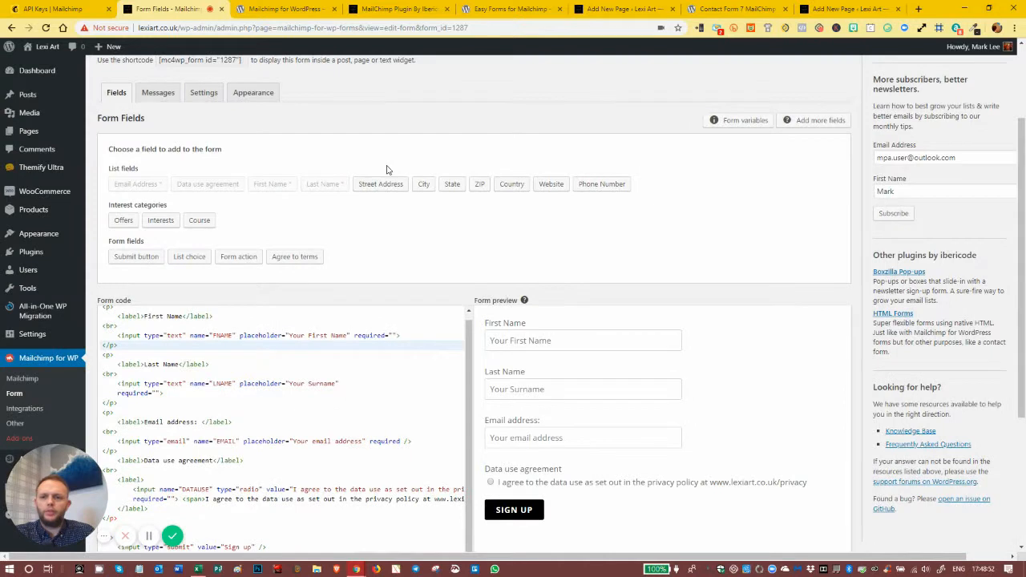
Add the Offers interest category to the form as a hidden field with only "Exterior Ebook" as its value.
click(126, 223)
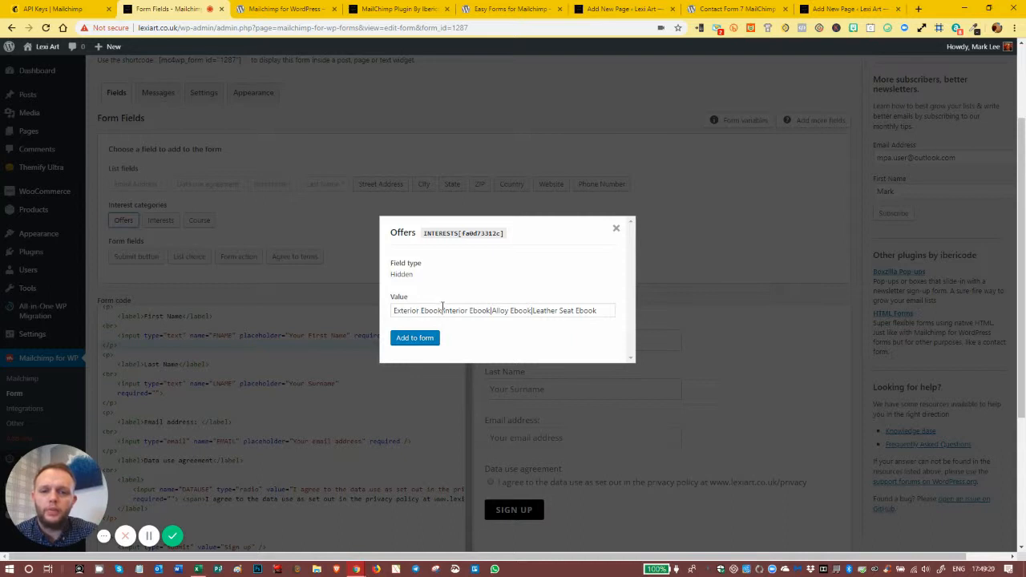
drag(444, 312, 569, 316)
drag(391, 311, 442, 312)
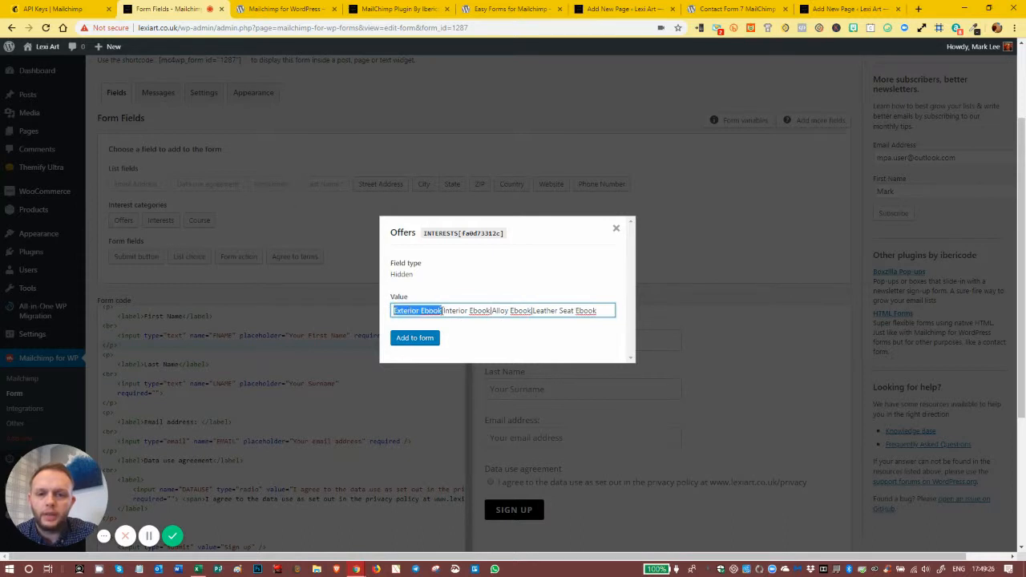
click(443, 314)
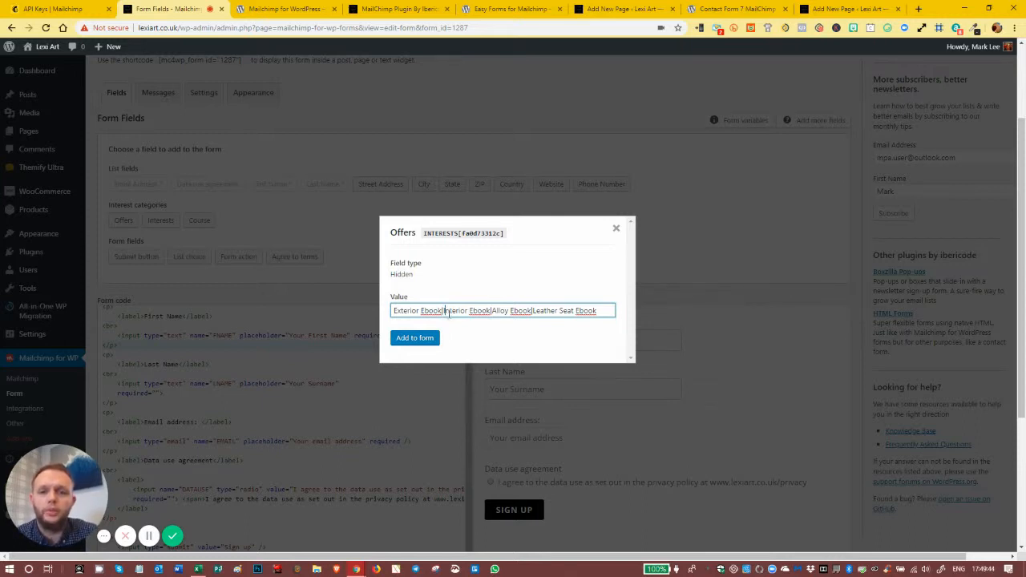
drag(444, 310, 600, 334)
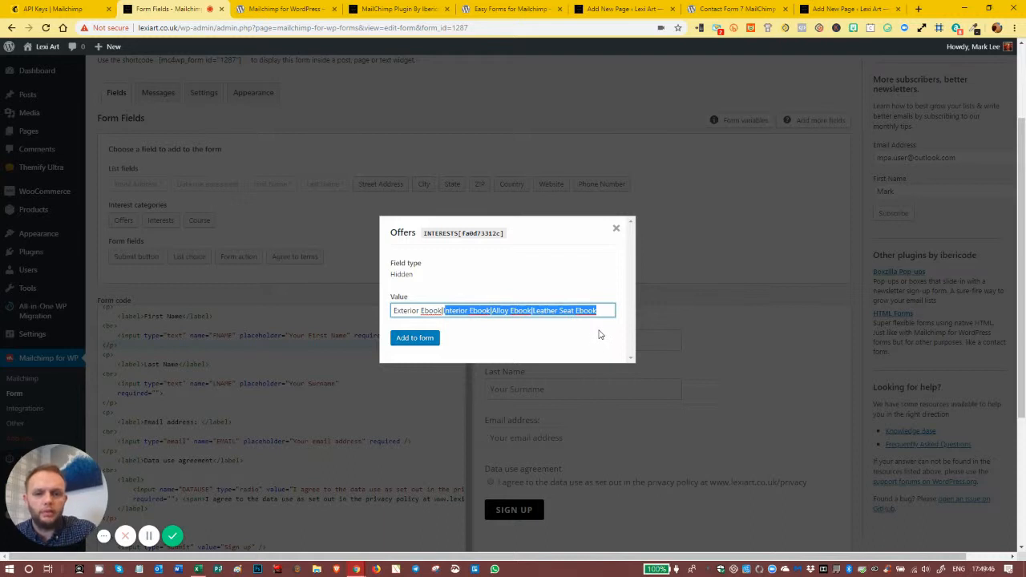
key(BackSpace)
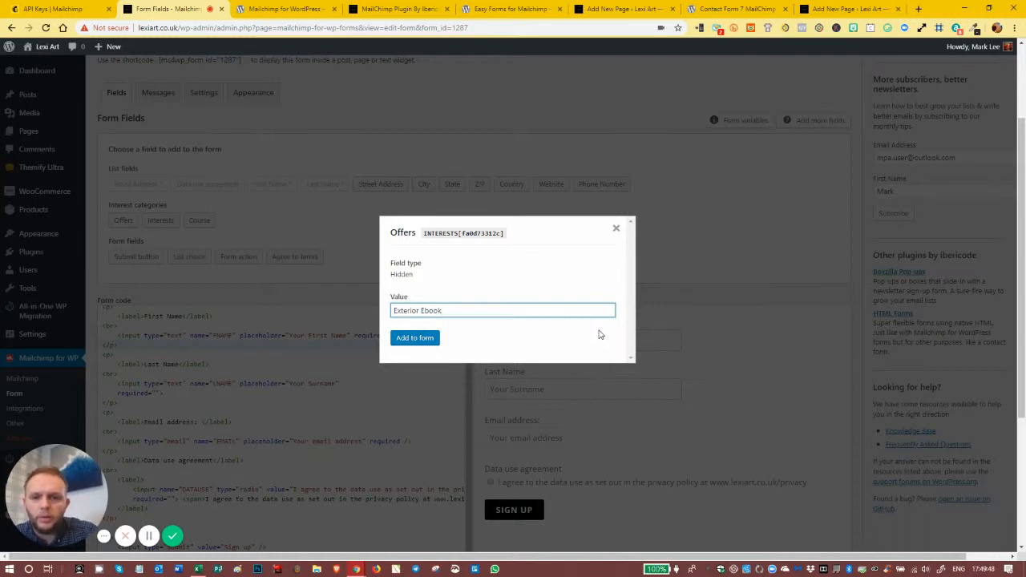
click(404, 339)
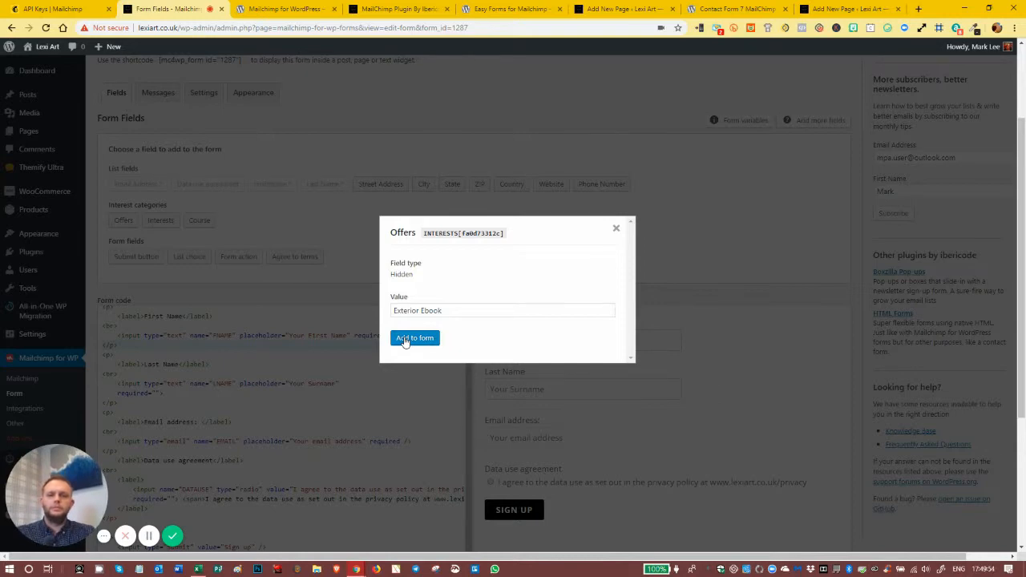
click(414, 338)
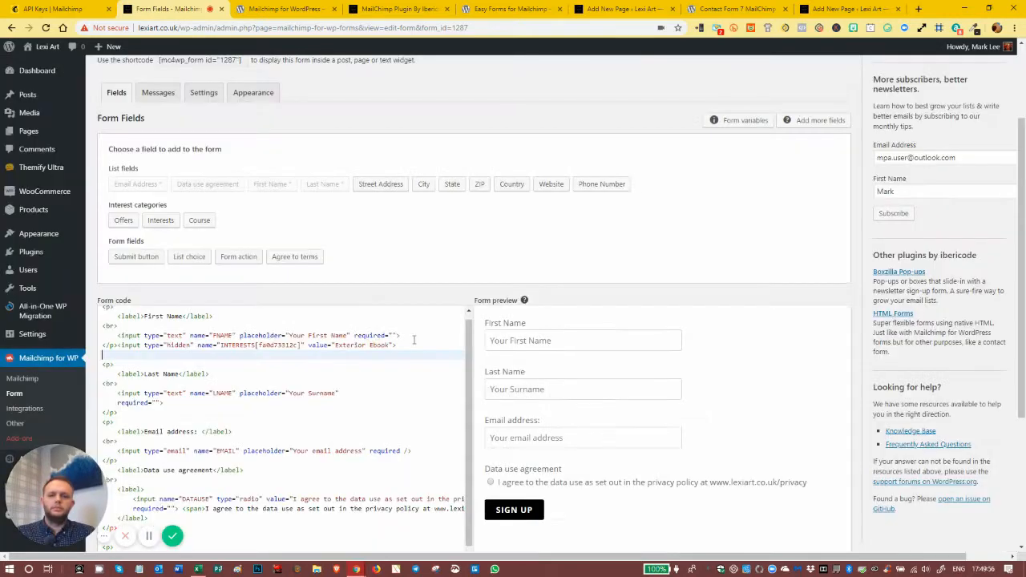
Cut the hidden "Exterior Ebook" INTERESTS input out of the form code after the First Name block.
scroll(629, 410, down, 3)
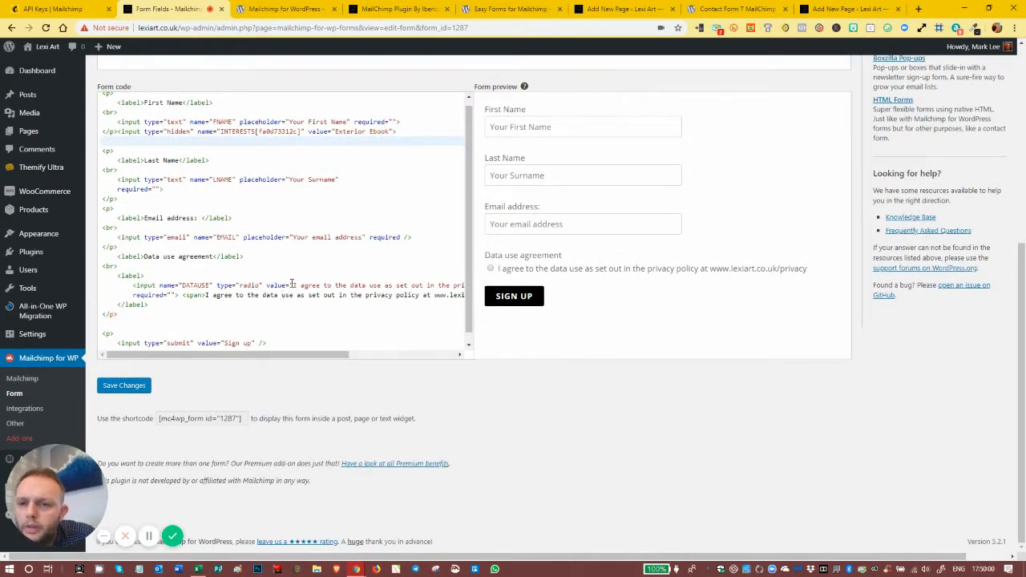
scroll(292, 280, up, 1)
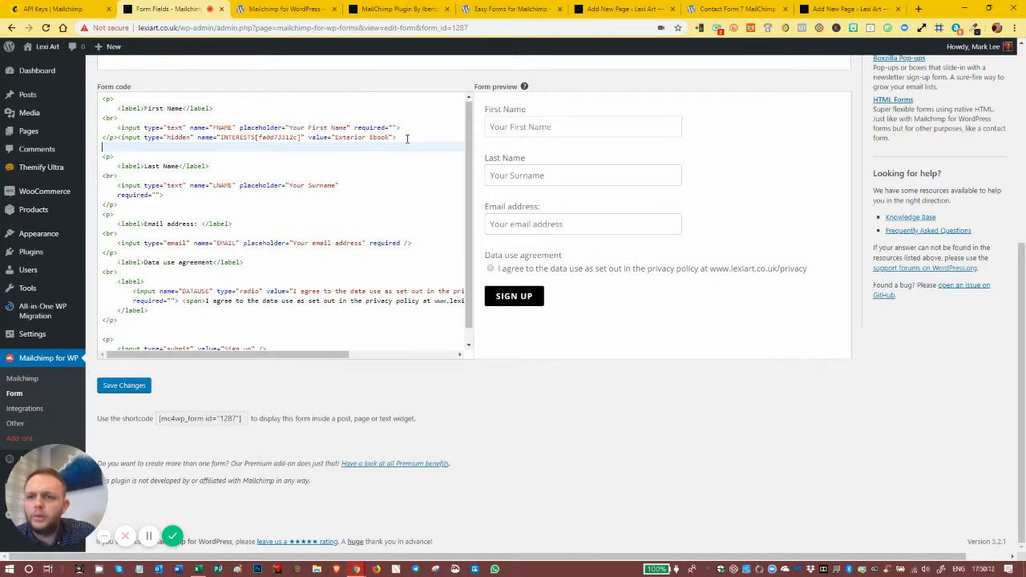
drag(407, 138, 120, 138)
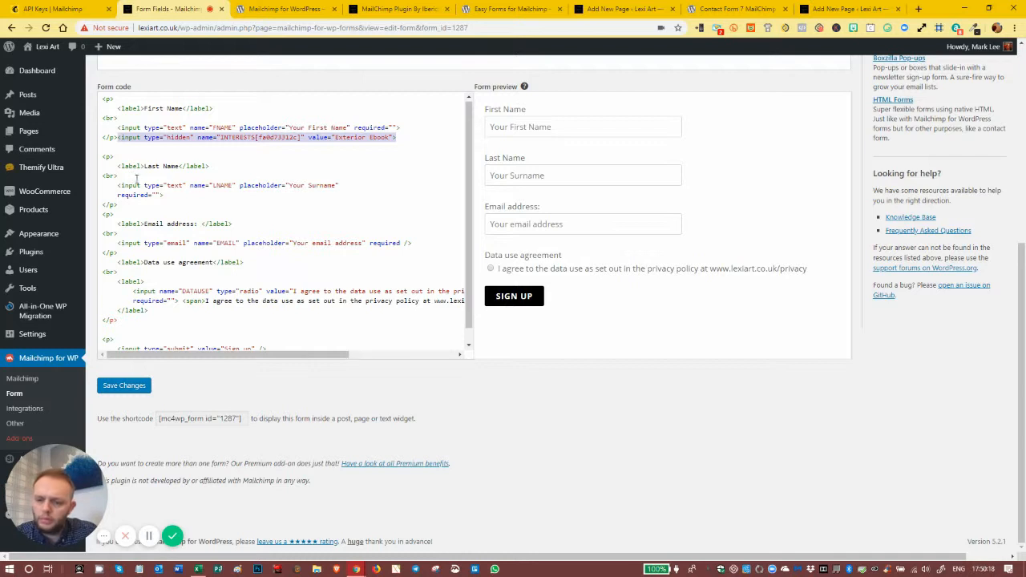
key(BackSpace)
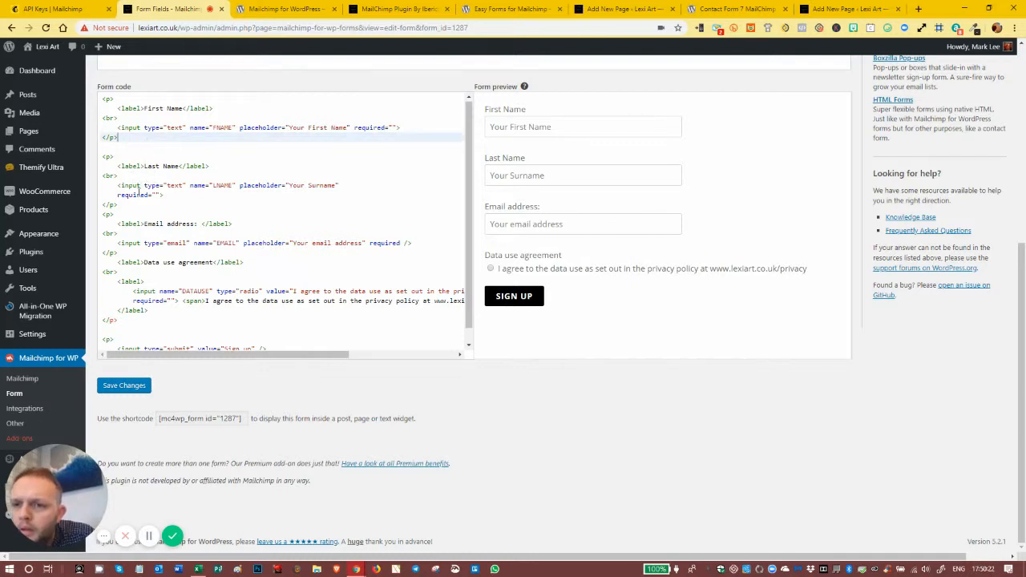
Insert a blank line after the Last Name block and after the Email address block in the form code.
click(126, 204)
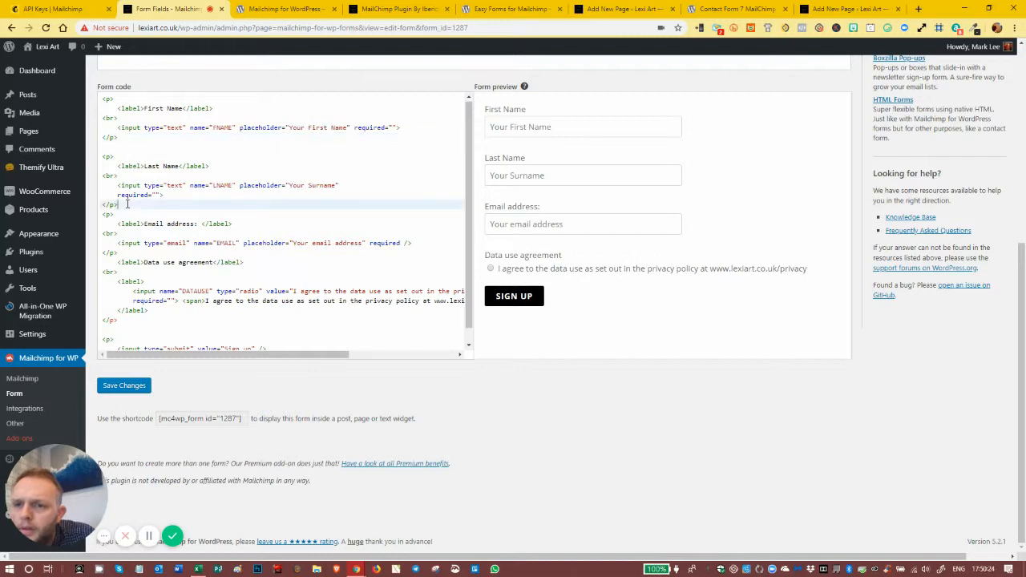
key(Return)
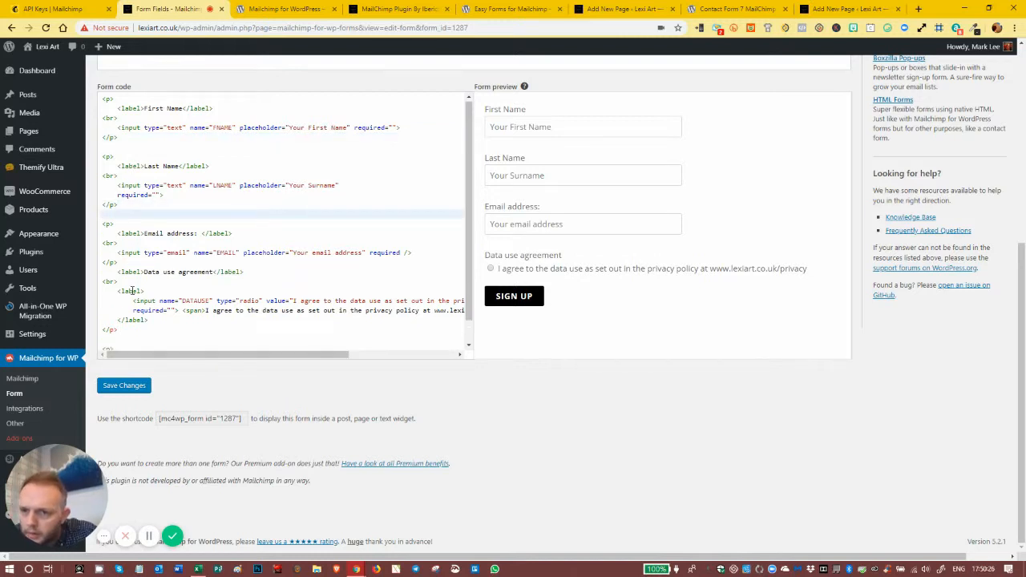
click(132, 261)
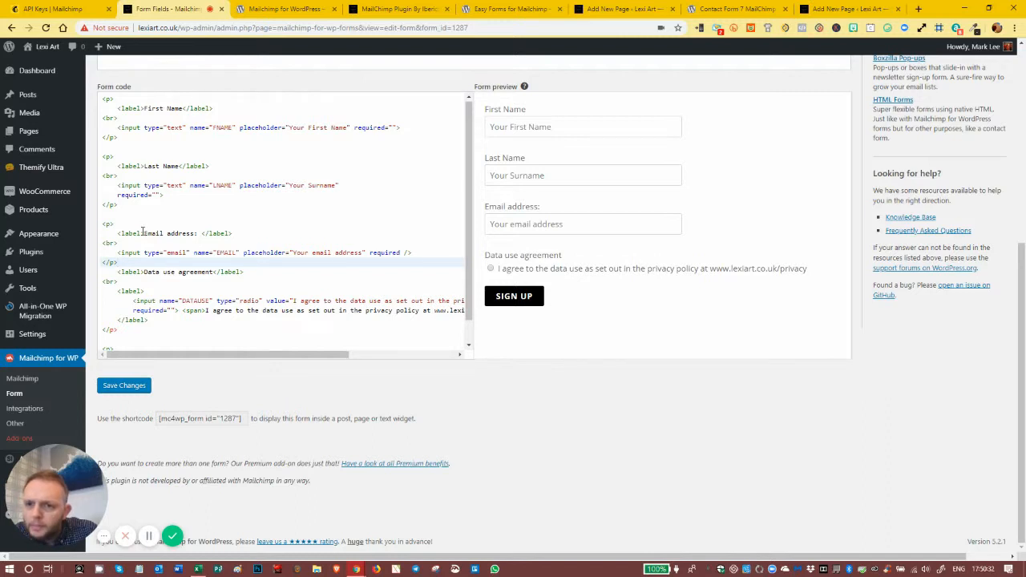
key(Return)
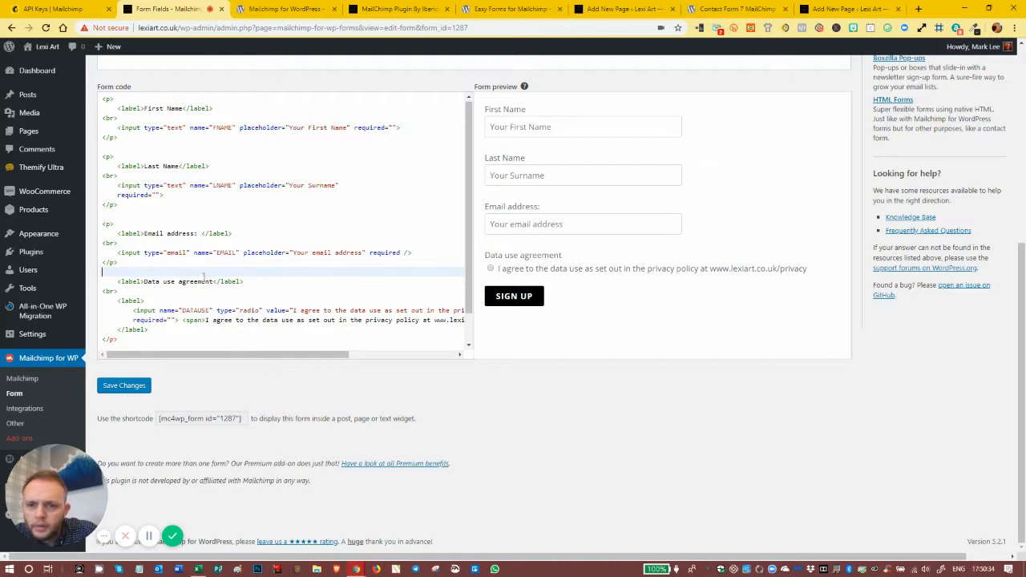
Add an opening <p> tag on its own line before the Data use agreement label, keeping a blank line above it.
scroll(205, 279, down, 1)
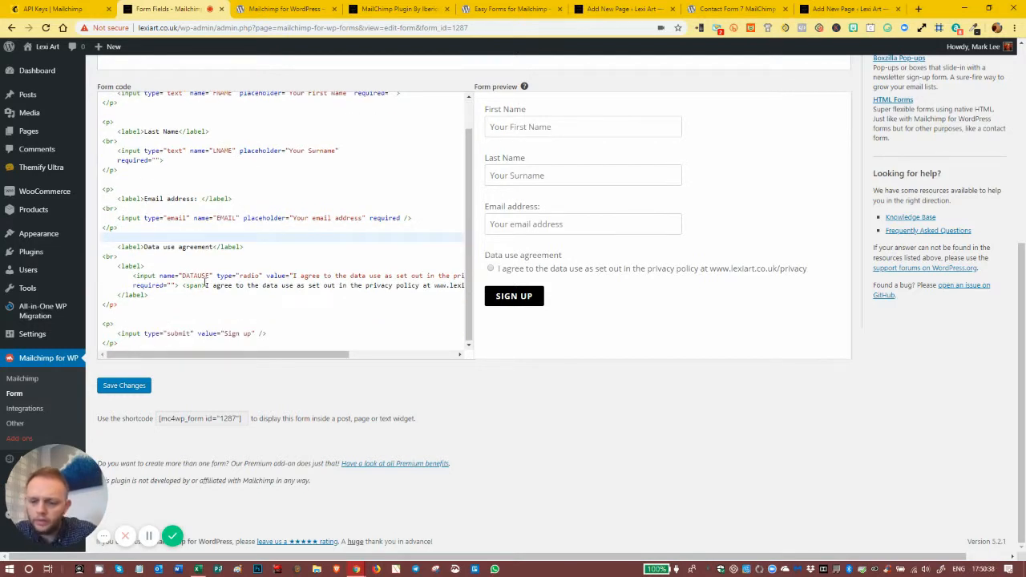
key(Return)
text(</p)
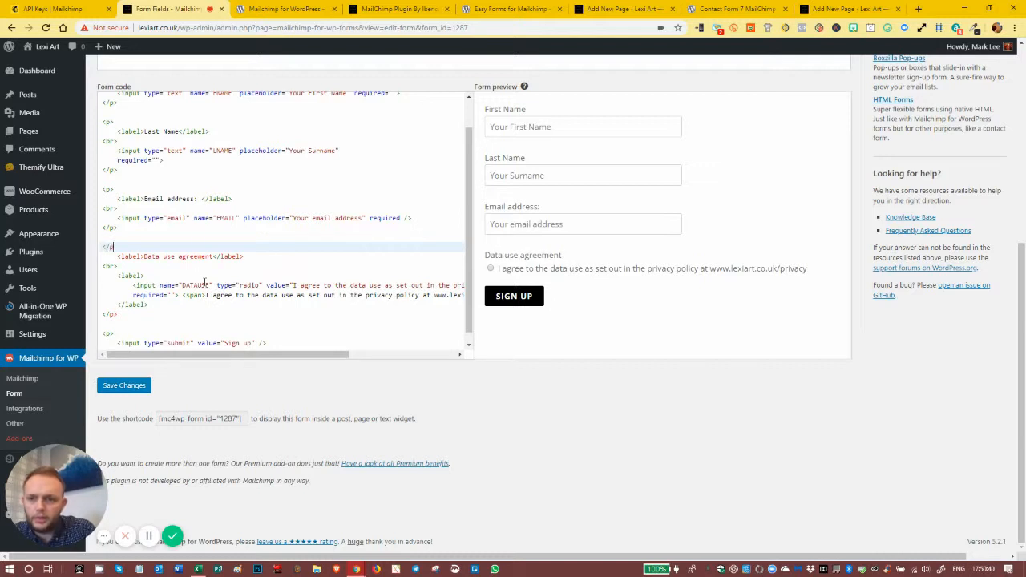
key(BackSpace)
key(BackSpace)
text(p>)
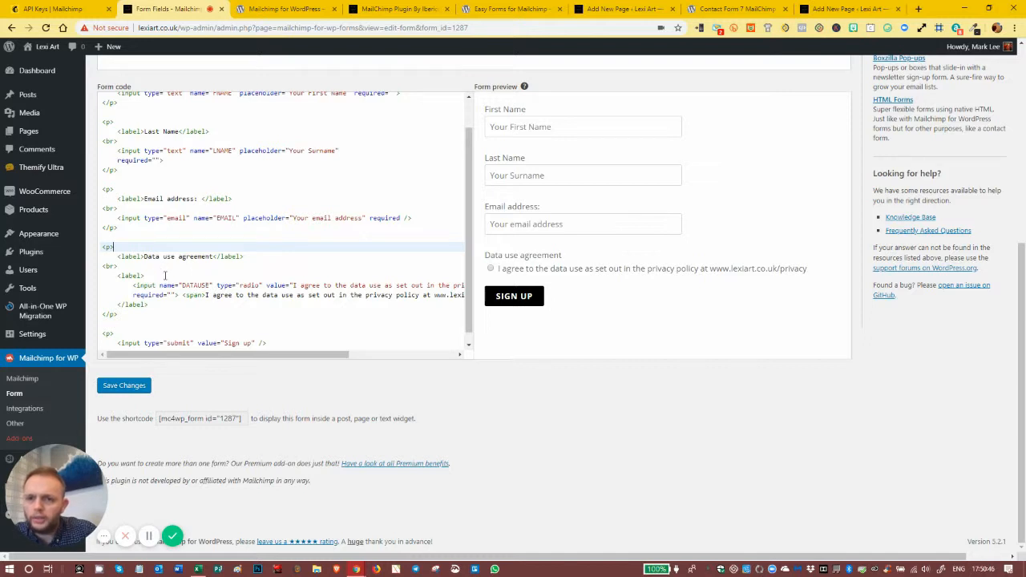
Paste the hidden INTERESTS input with value "Exterior Ebook" between the Data use agreement block and the submit button block.
scroll(169, 311, down, 1)
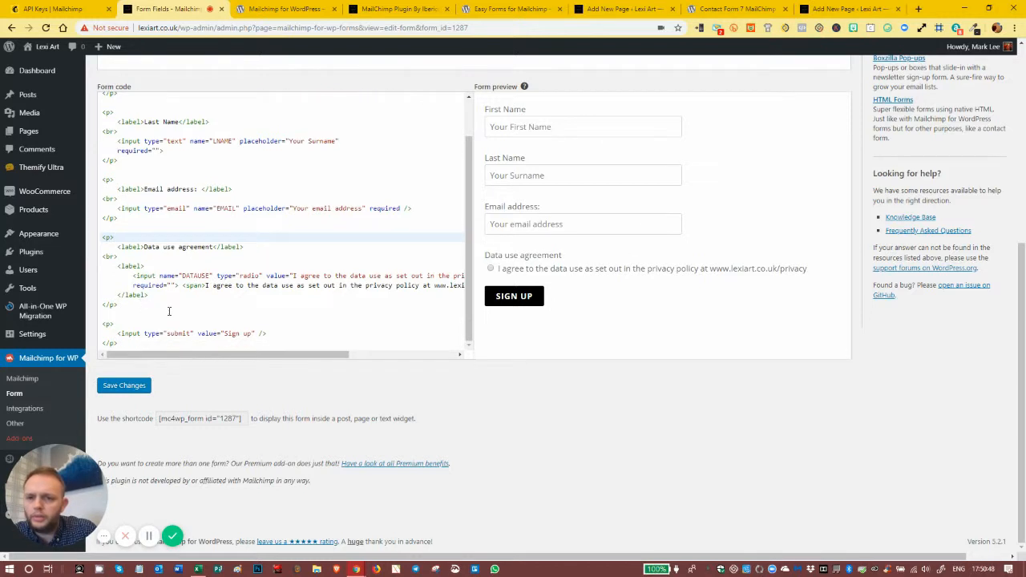
click(143, 316)
text(<input type="hidden" name="INTERESTS[fe0d73312c]" value="Exterior Ebook">)
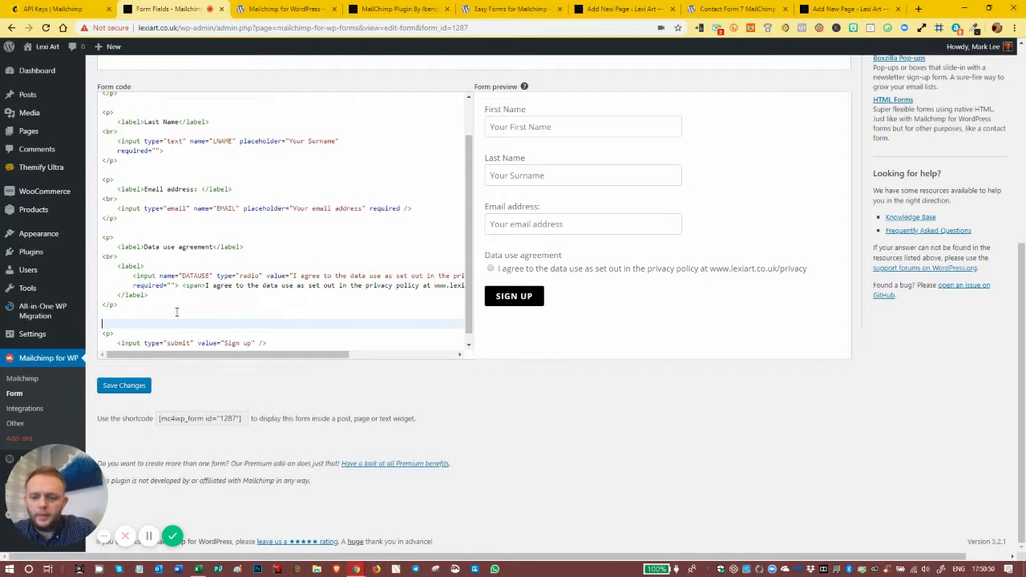
key(Return)
scroll(266, 251, down, 1)
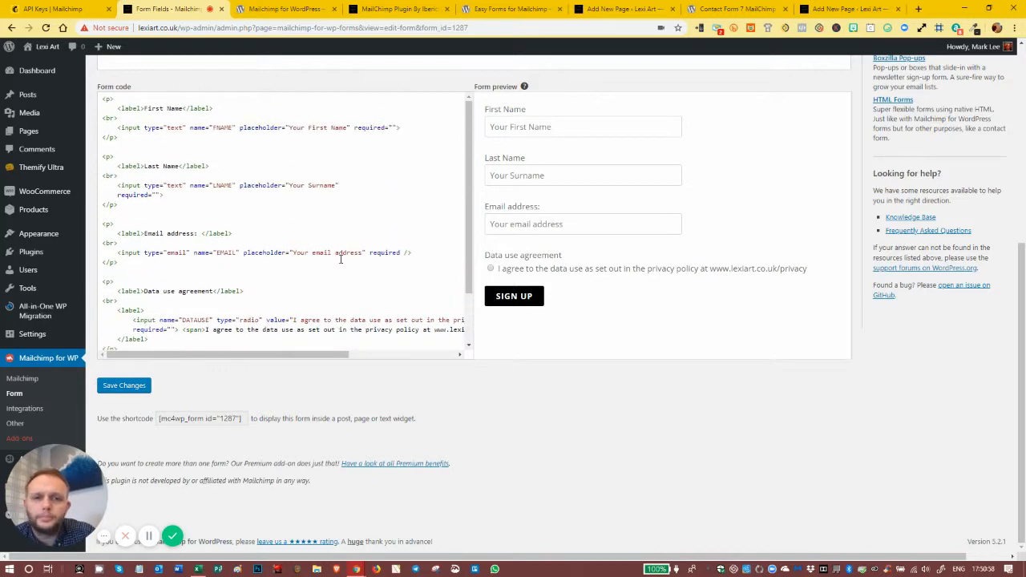
Check the form code from First Name to the submit button and save the form changes.
scroll(600, 263, up, 2)
scroll(602, 236, down, 1)
scroll(600, 241, down, 1)
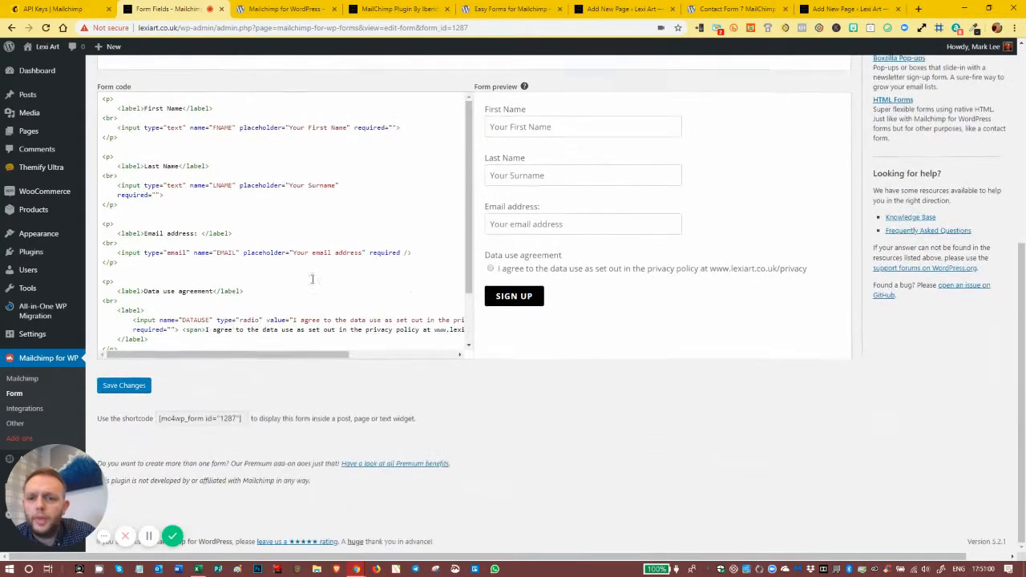
scroll(266, 307, down, 2)
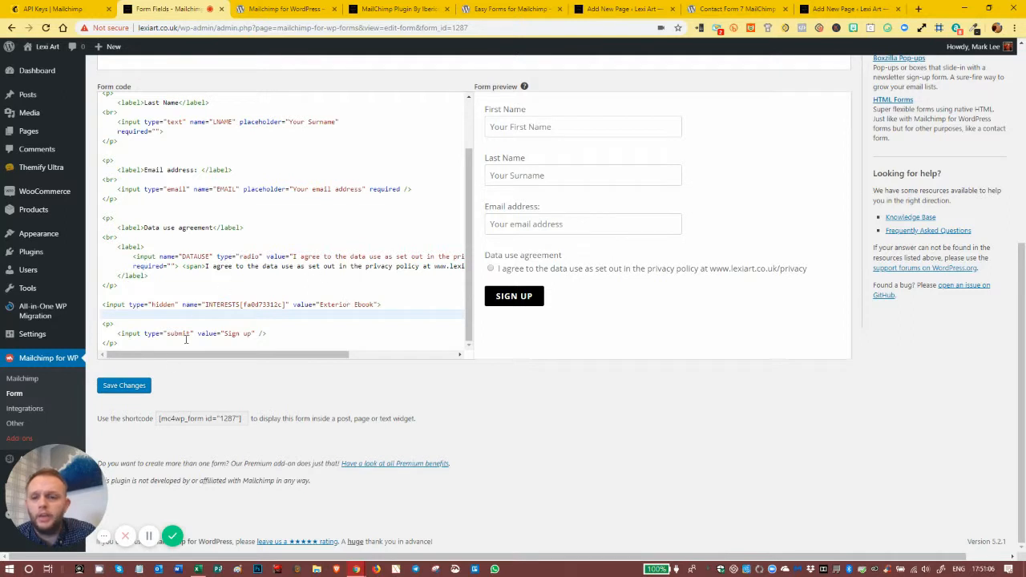
click(118, 388)
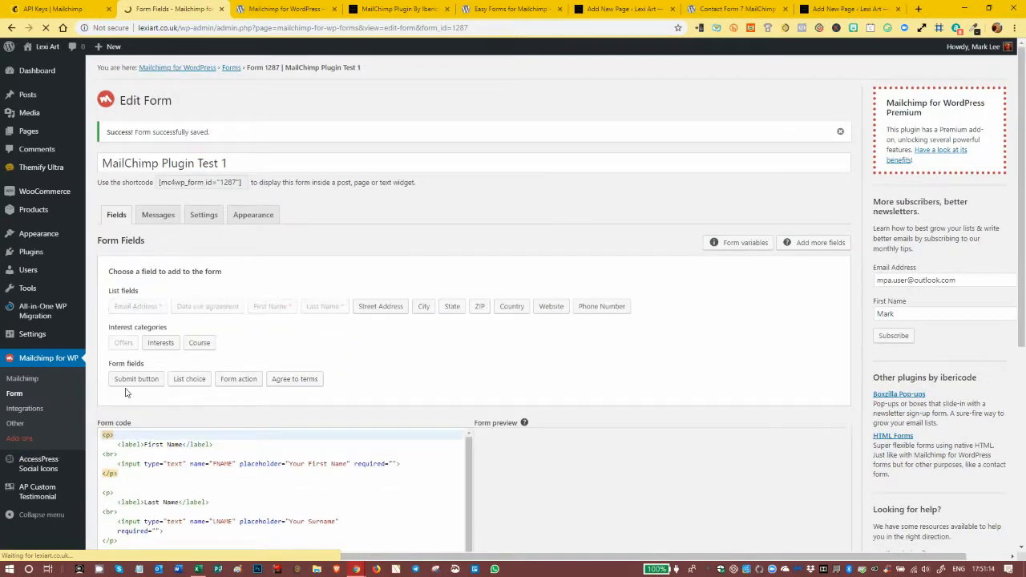
scroll(126, 392, down, 2)
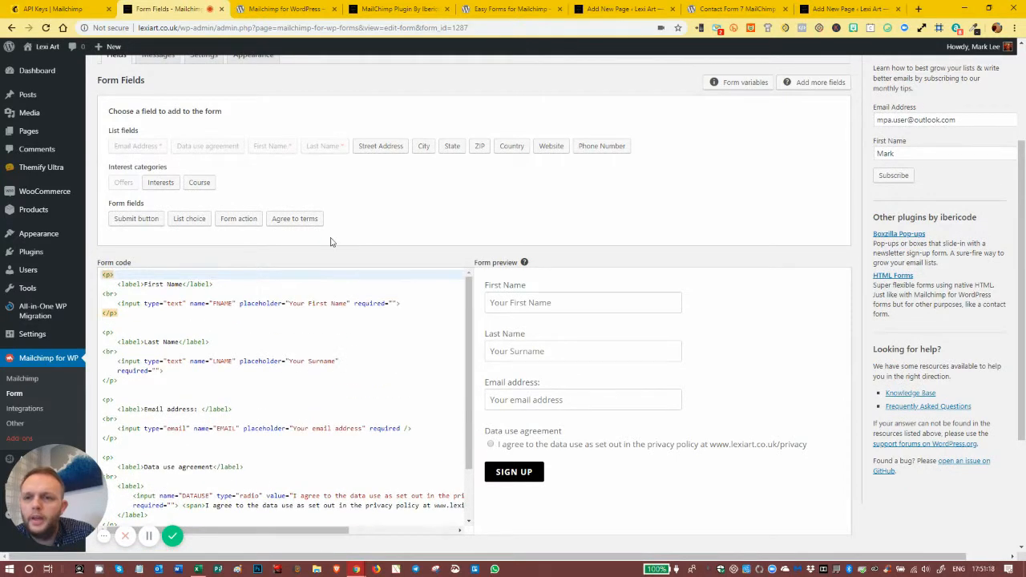
scroll(333, 242, up, 2)
scroll(399, 307, down, 1)
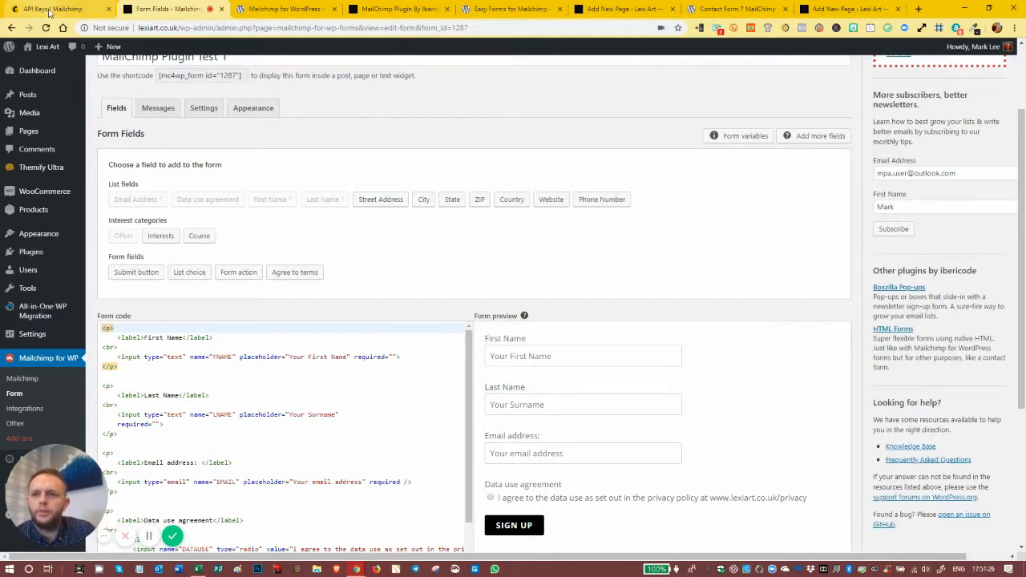
Switch to Mailchimp, open the audience's signup Form builder and examine its fields, including the Offers, Interests and Course groups.
click(52, 9)
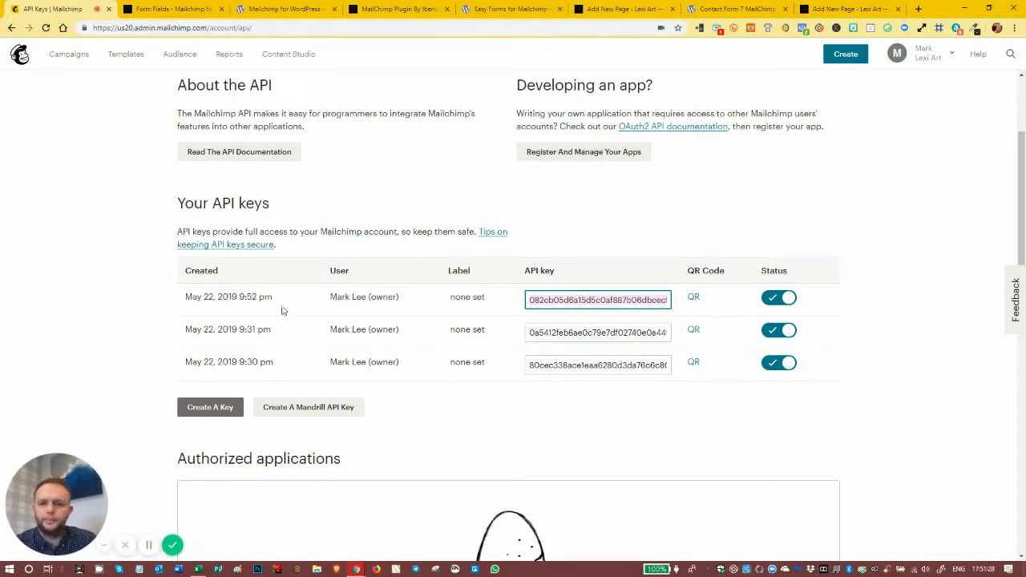
click(178, 54)
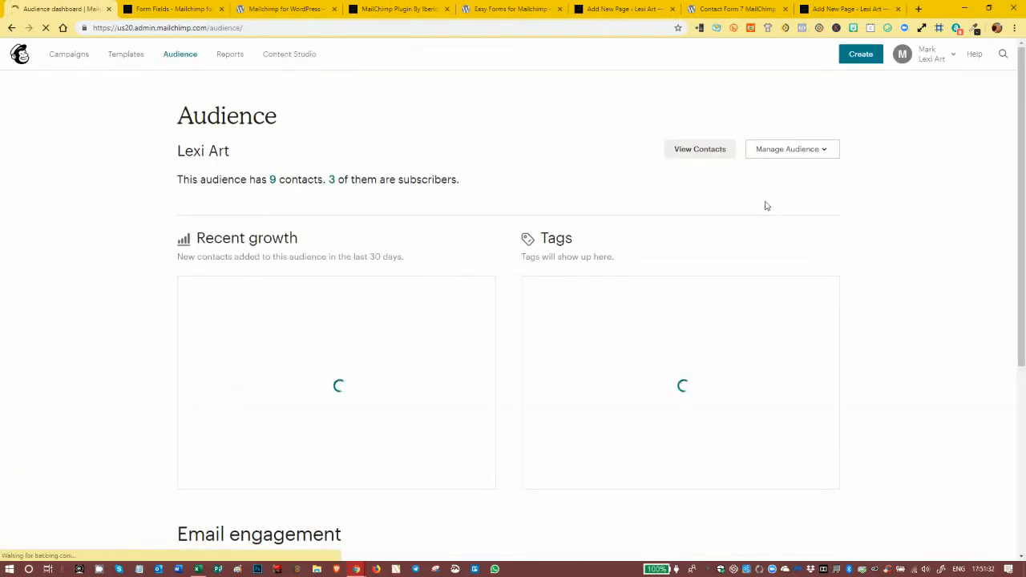
click(826, 150)
click(780, 225)
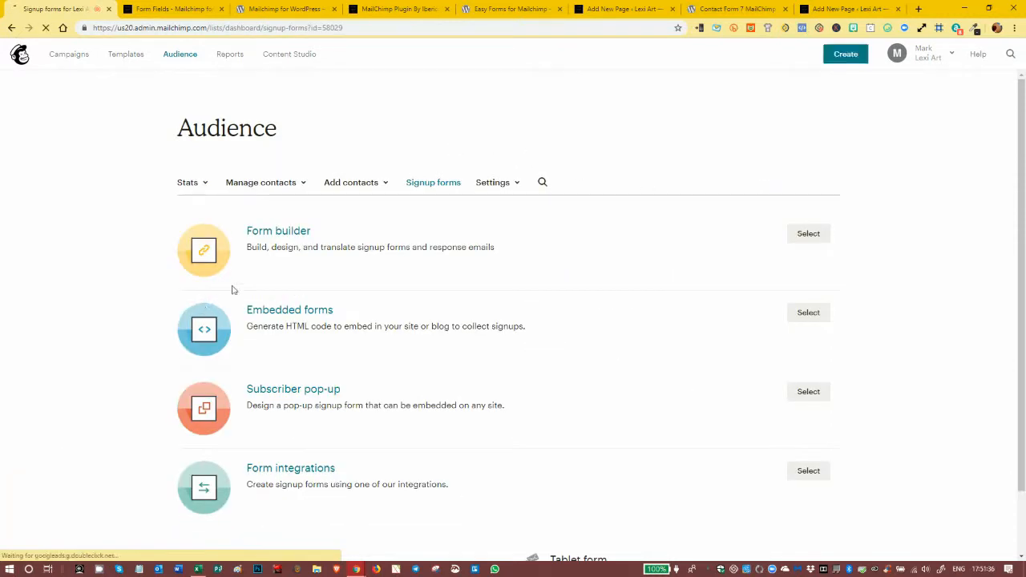
click(272, 310)
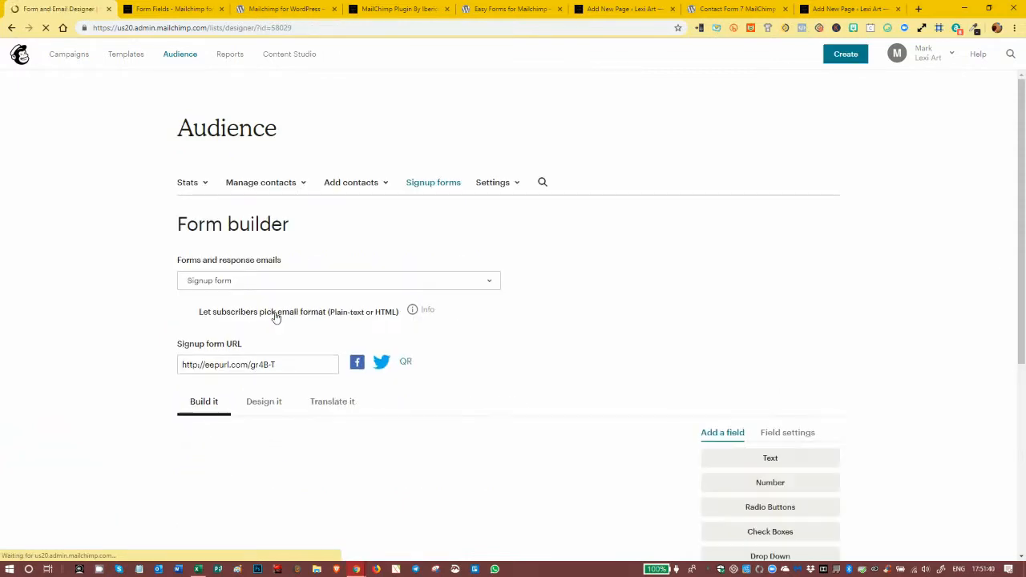
scroll(217, 291, down, 10)
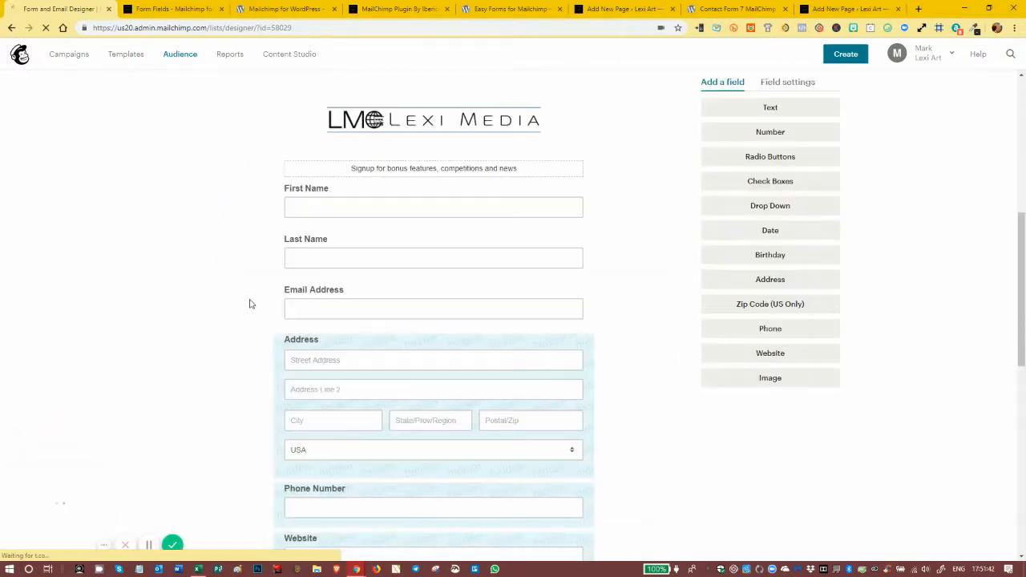
scroll(252, 291, down, 2)
scroll(251, 291, up, 5)
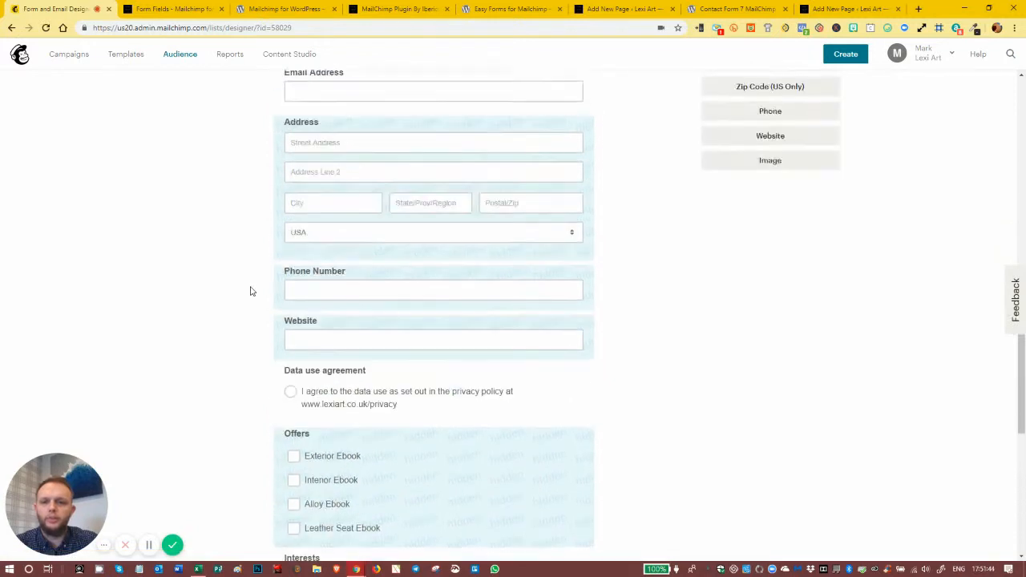
scroll(333, 337, down, 5)
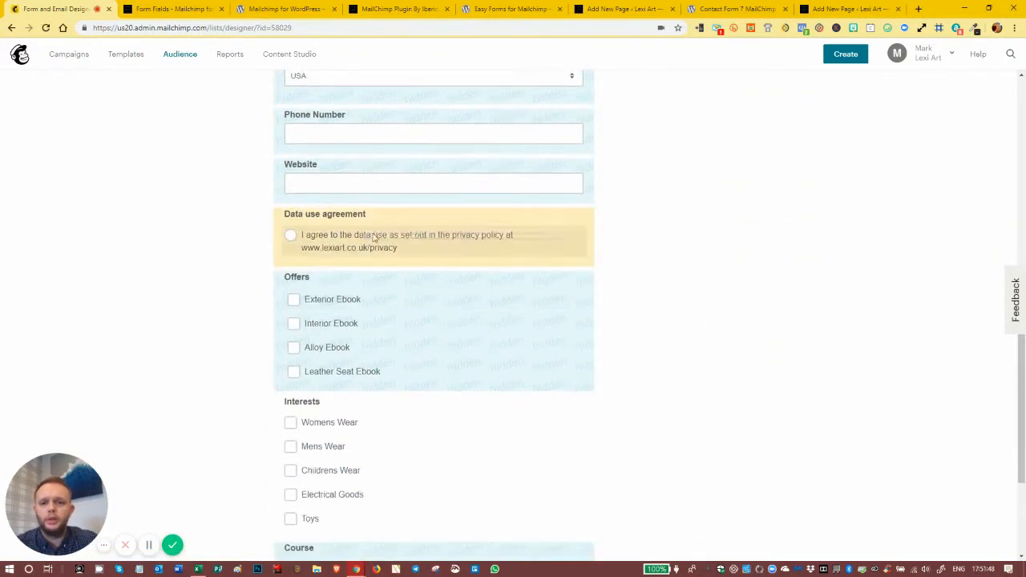
scroll(406, 291, down, 1)
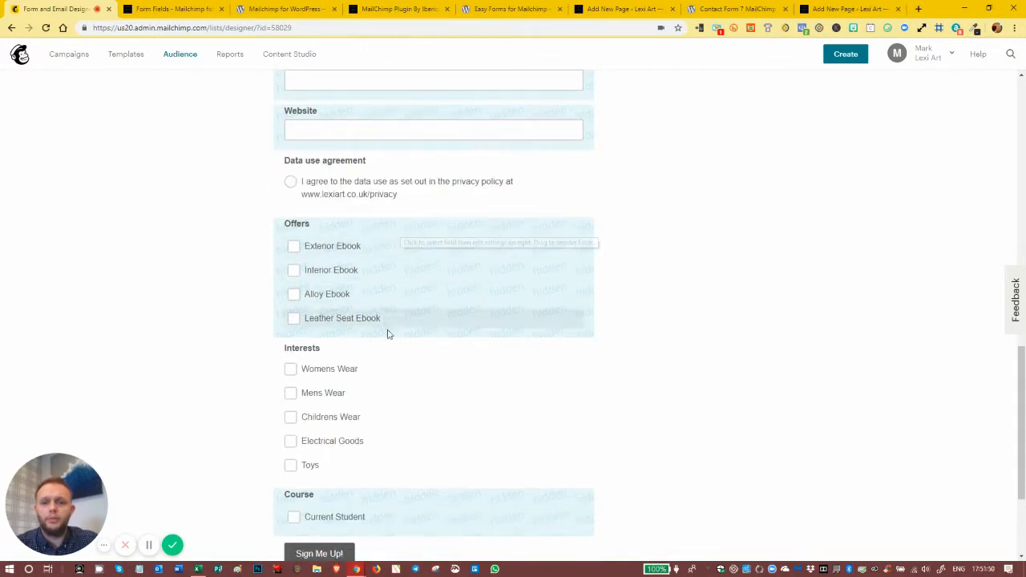
scroll(384, 360, down, 2)
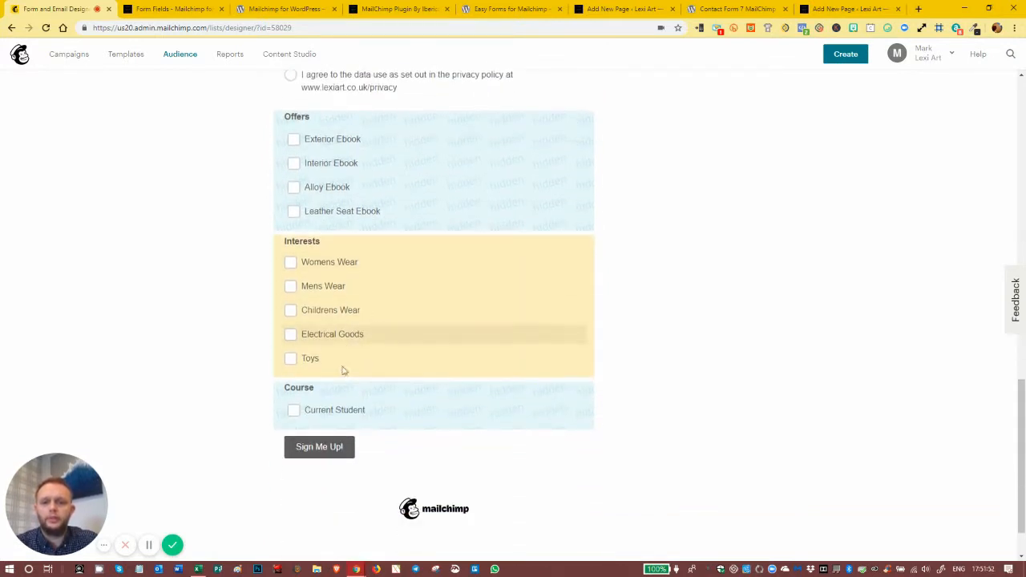
scroll(344, 371, down, 1)
scroll(407, 272, up, 10)
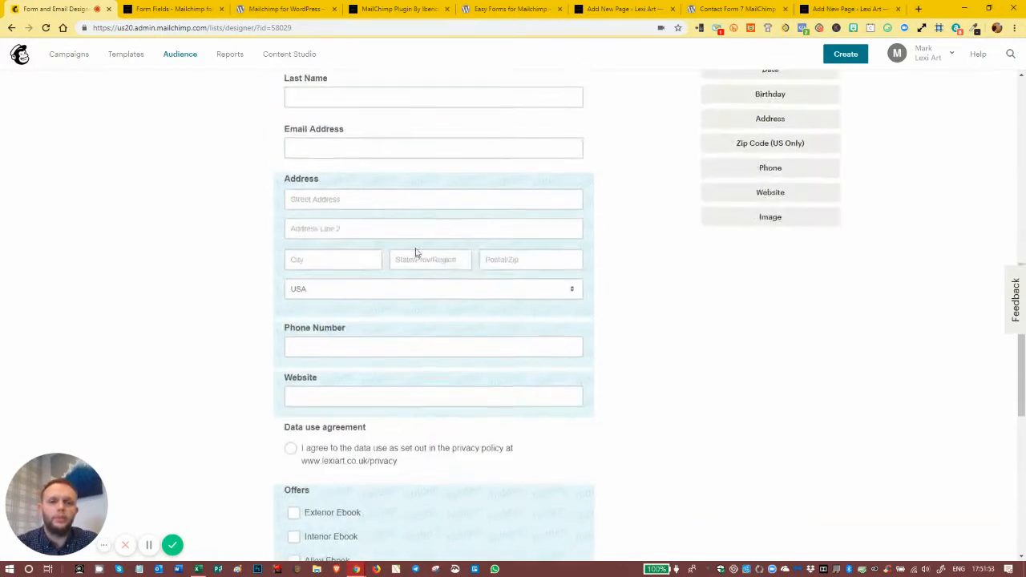
click(165, 10)
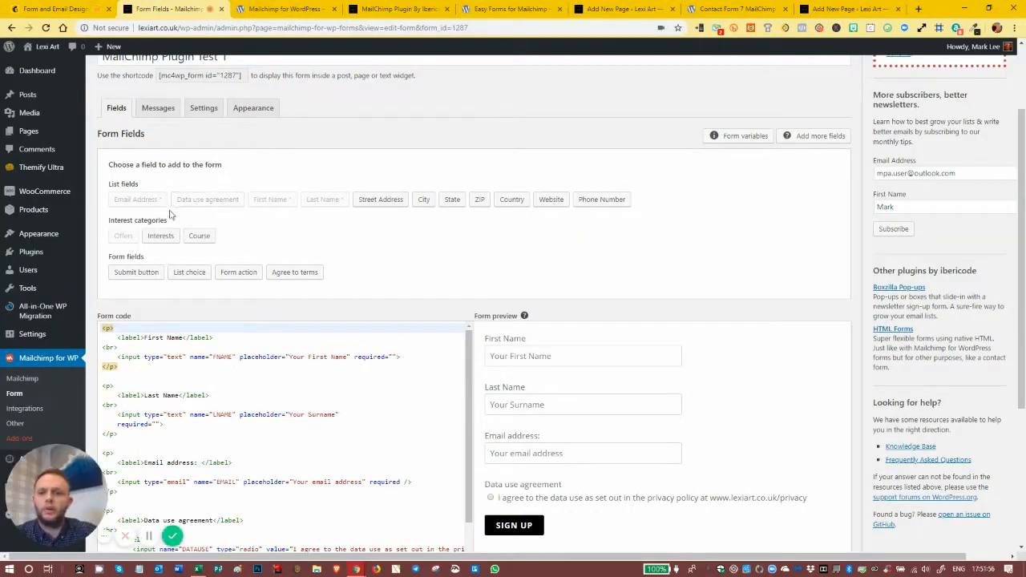
scroll(188, 221, down, 1)
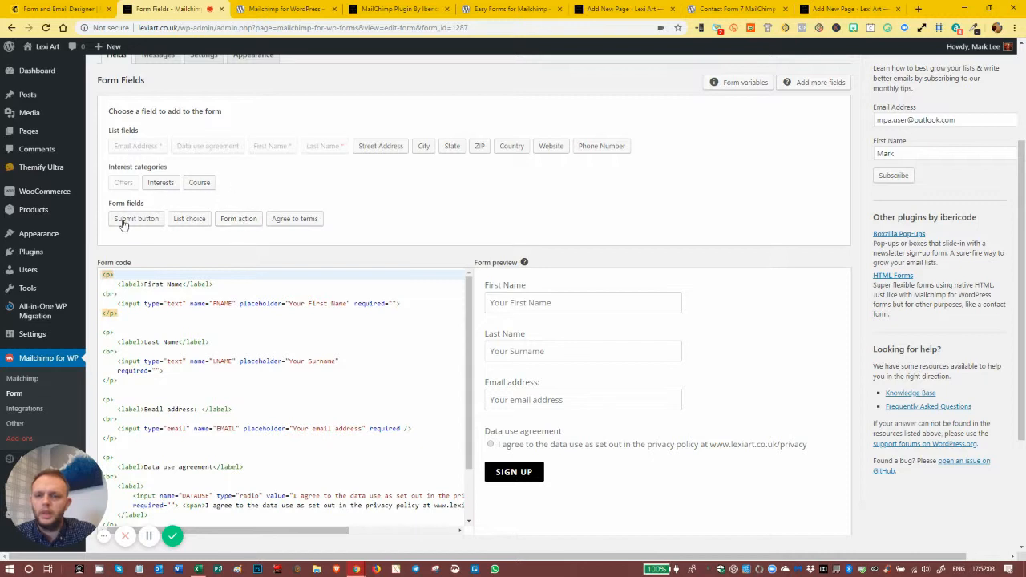
click(295, 219)
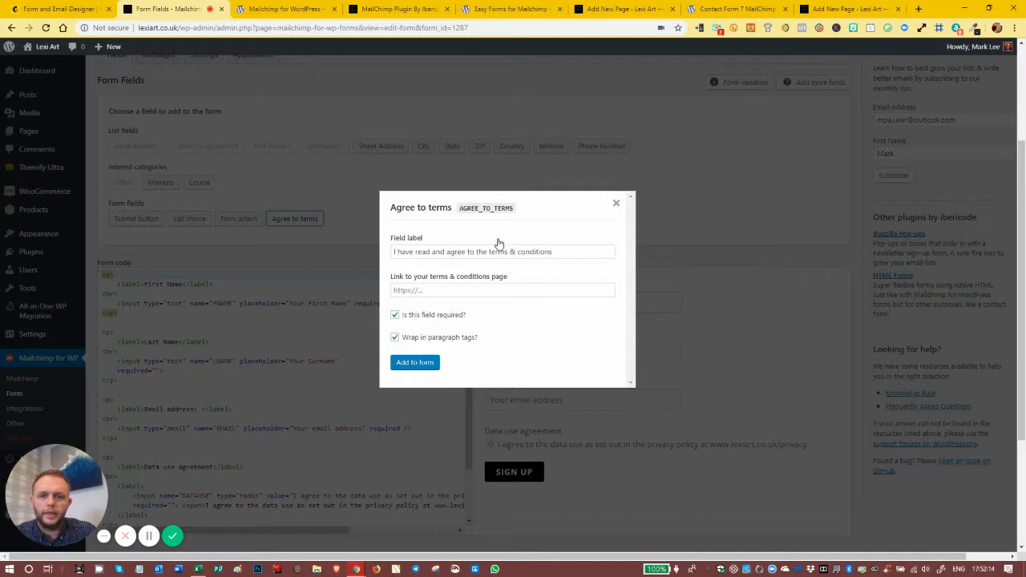
click(480, 289)
text(h)
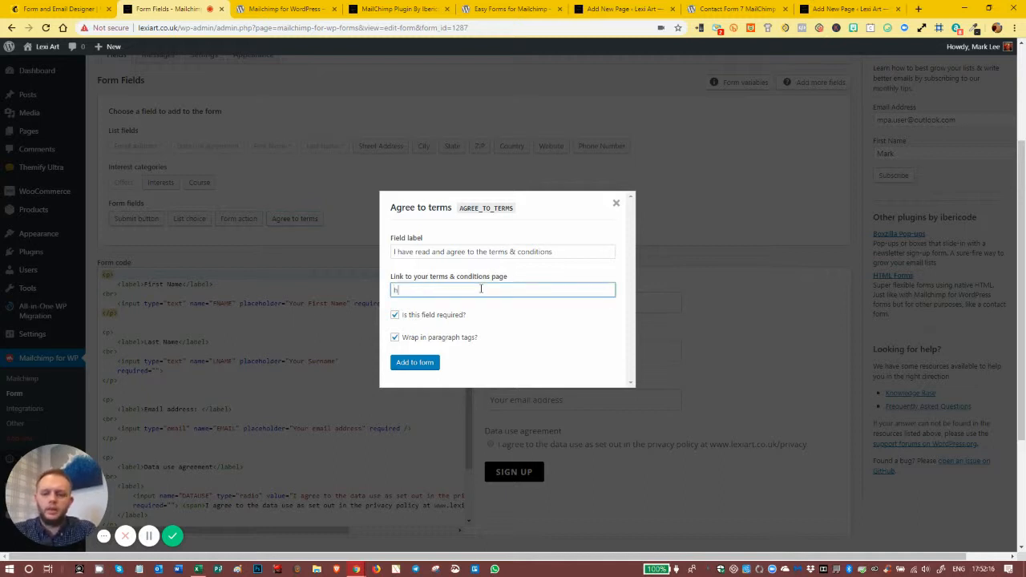
text(ttp://lexiart.co.uk/privacypolicy)
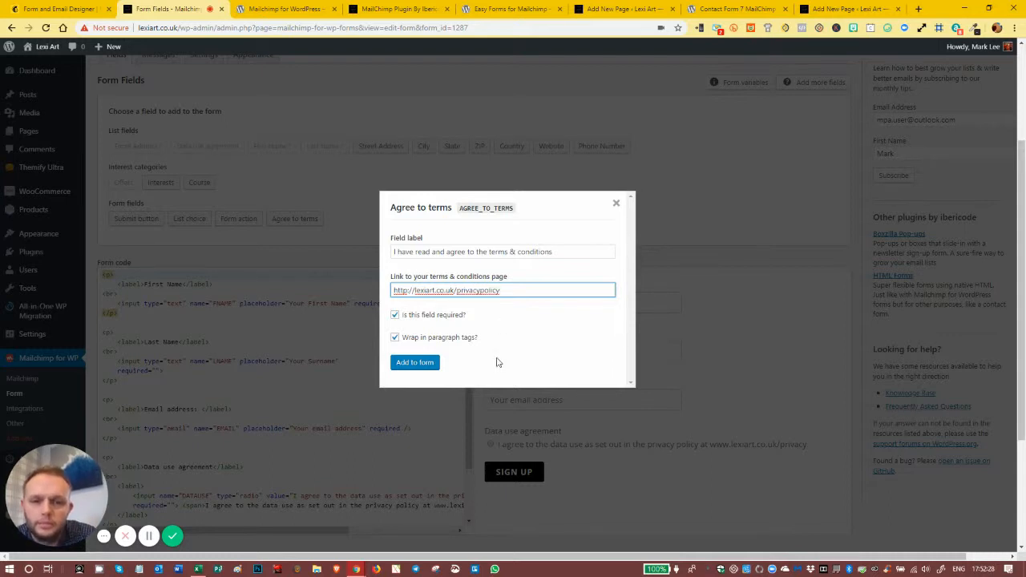
key(BackSpace)
key(BackSpace)
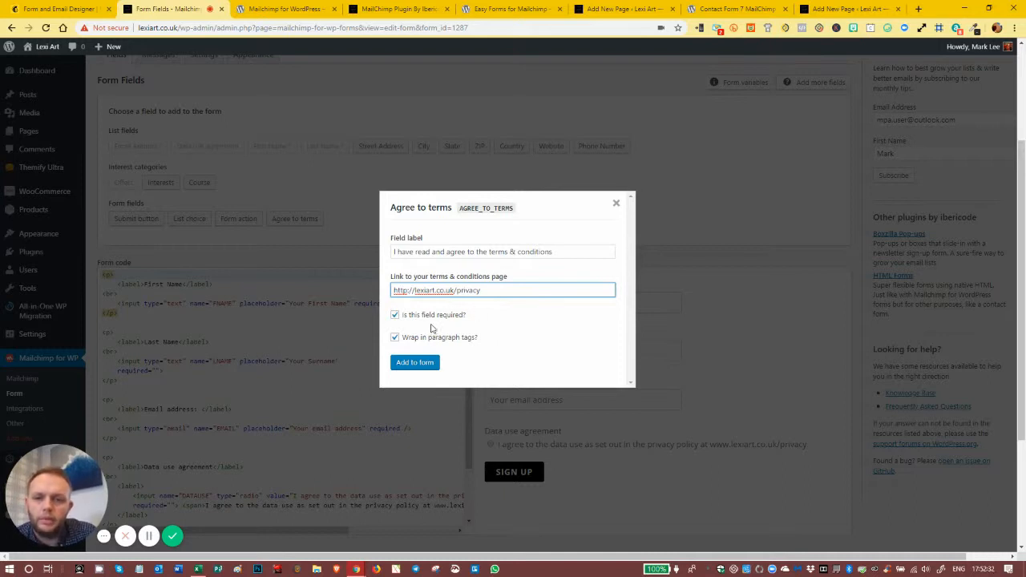
click(421, 367)
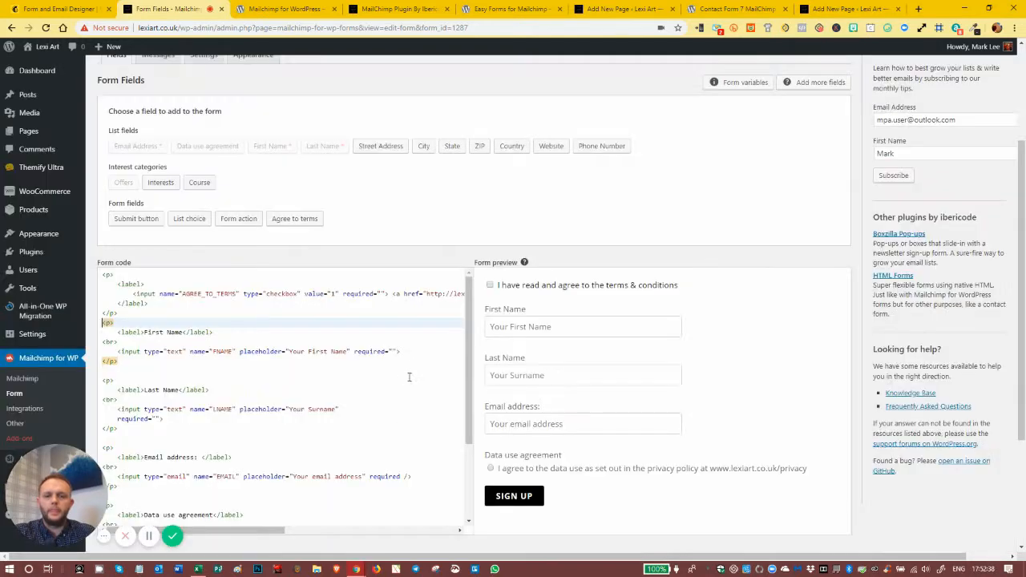
click(414, 363)
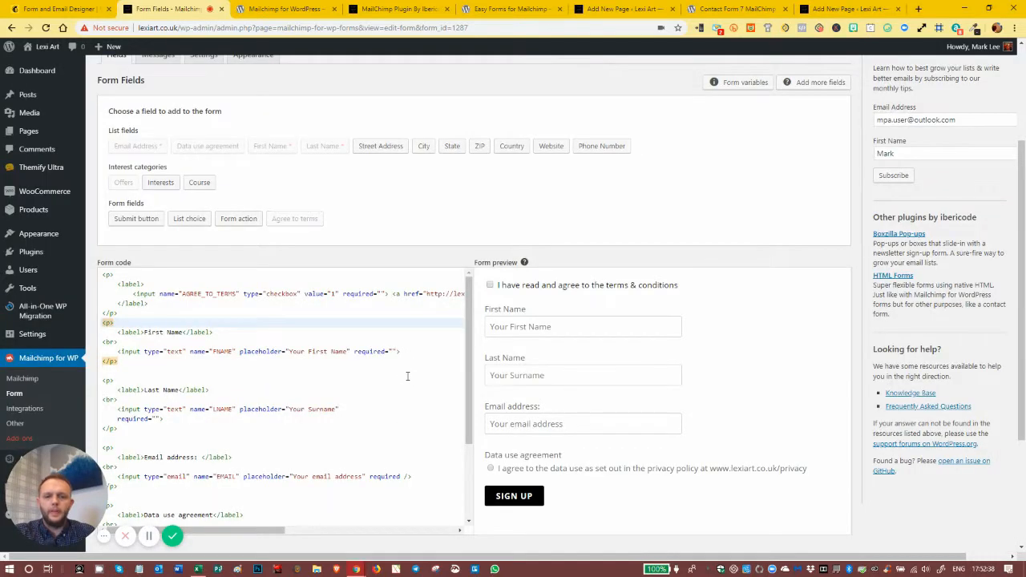
Cut the whole AGREE_TO_TERMS paragraph block from above the First Name block in the form code.
scroll(312, 390, down, 1)
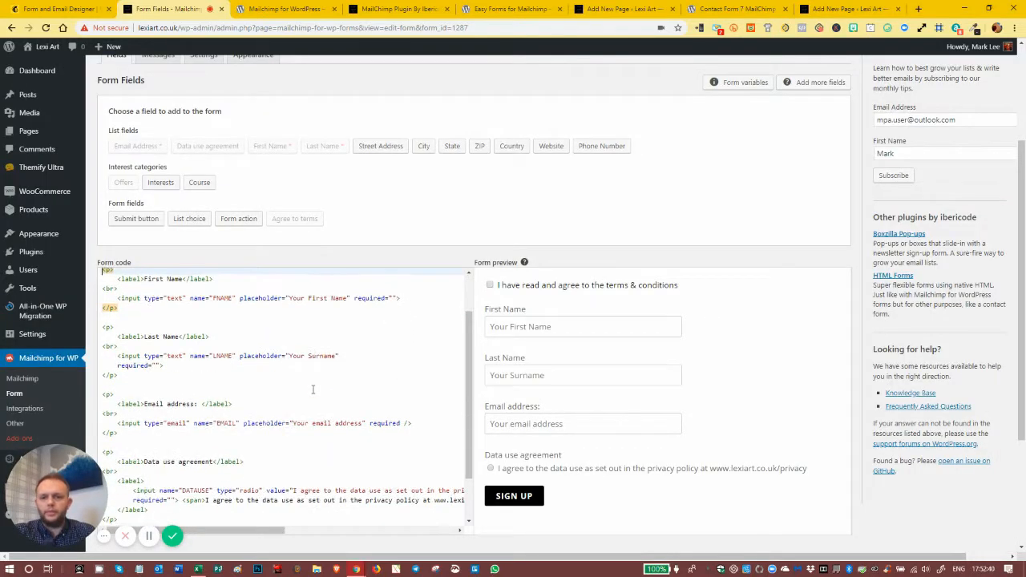
scroll(268, 441, down, 1)
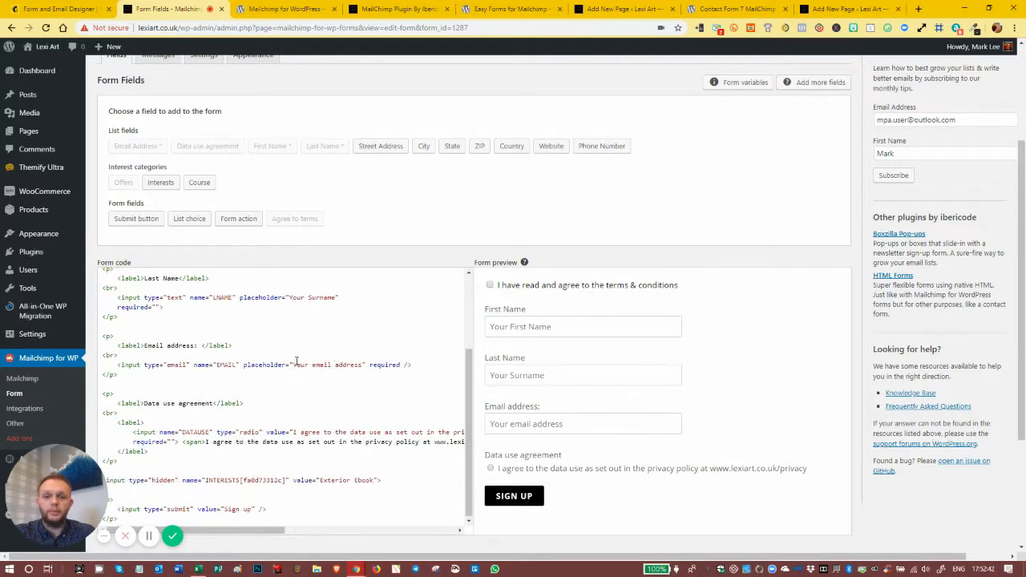
scroll(298, 365, down, 2)
scroll(260, 305, up, 5)
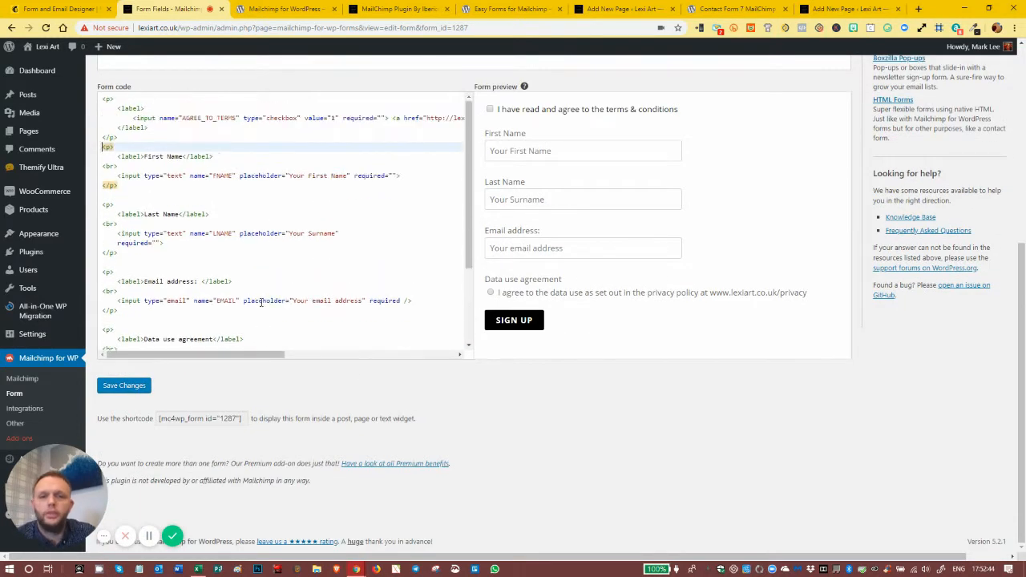
drag(121, 350, 103, 311)
key(ctrl+c)
right_click(160, 317)
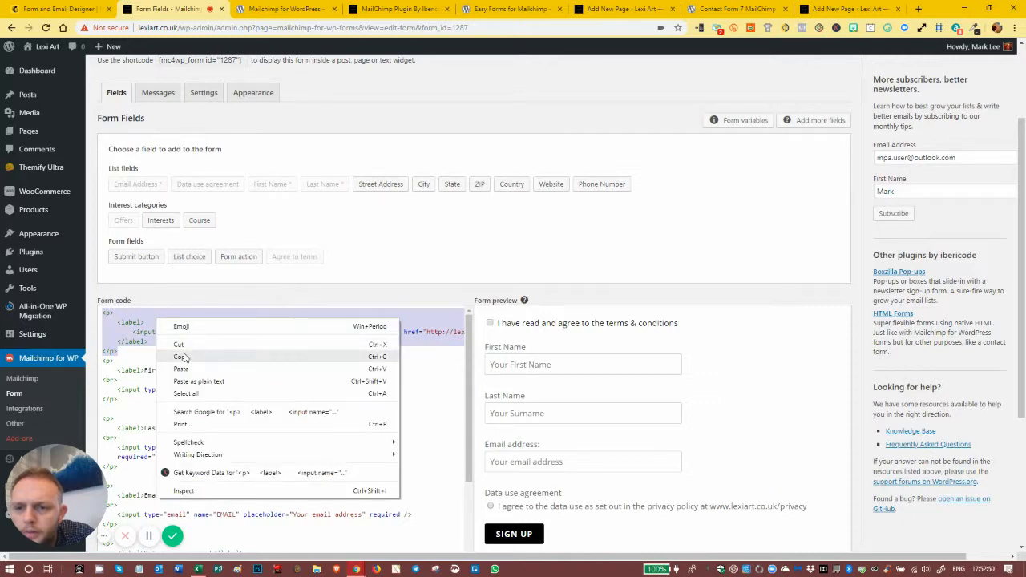
click(181, 345)
Paste the AGREE_TO_TERMS block between the Email address and Data use agreement blocks, with a blank line on each side.
scroll(259, 360, down, 5)
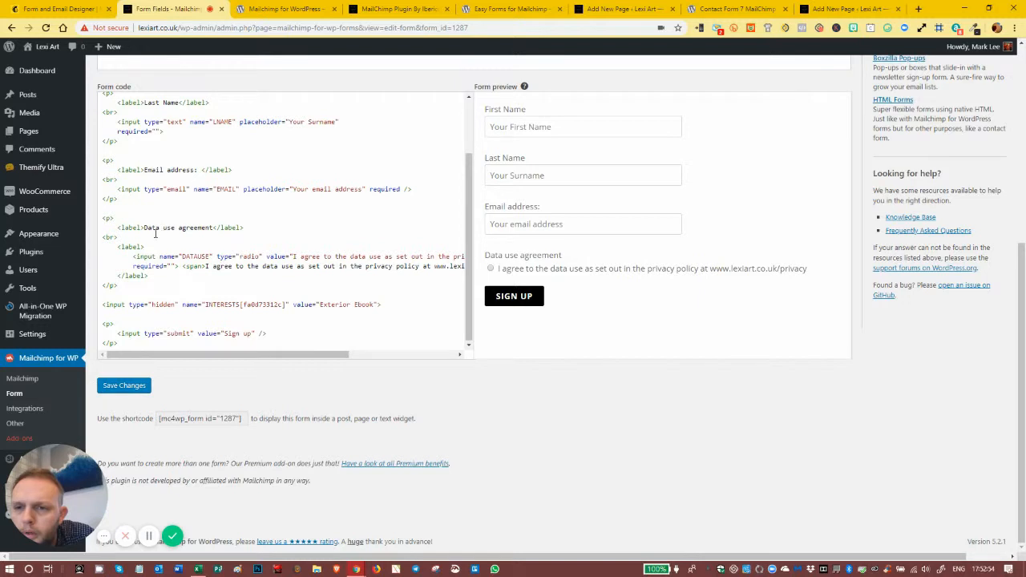
click(124, 207)
key(Return)
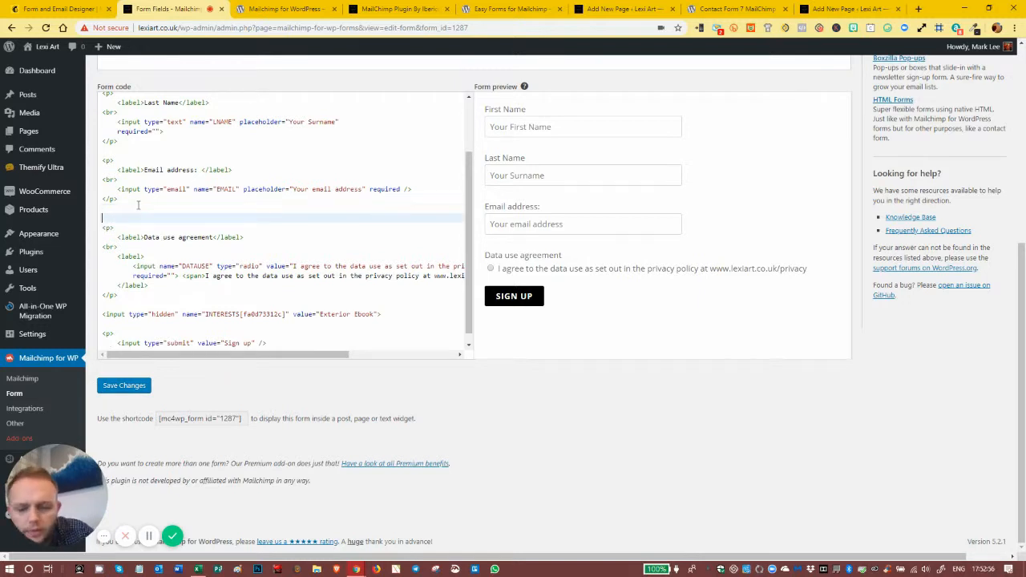
key(ctrl+v)
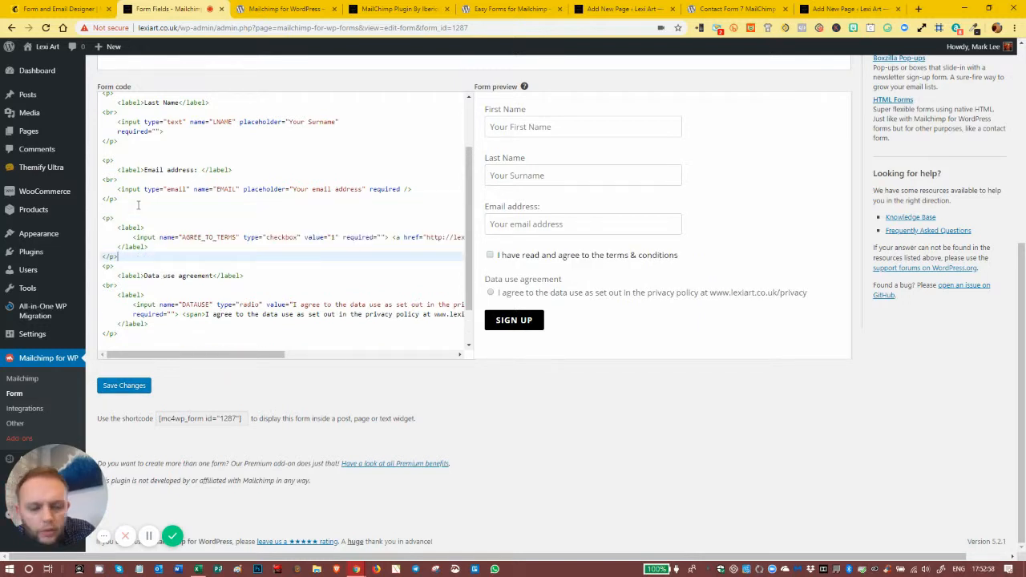
key(Return)
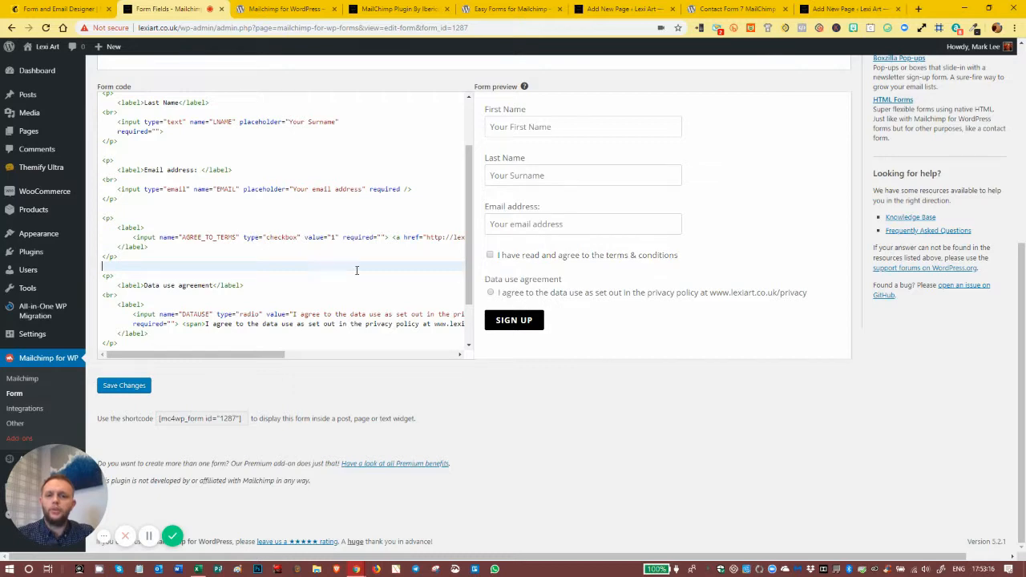
Delete the Data use agreement block from the form code, keeping one blank line before the hidden INTERESTS input.
scroll(357, 270, up, 7)
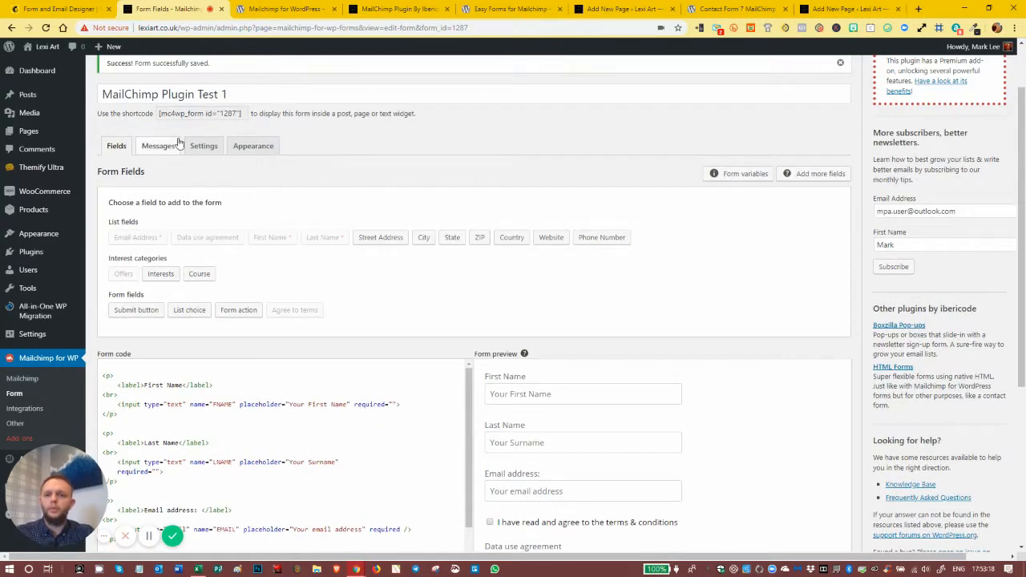
scroll(179, 142, up, 1)
scroll(270, 213, down, 4)
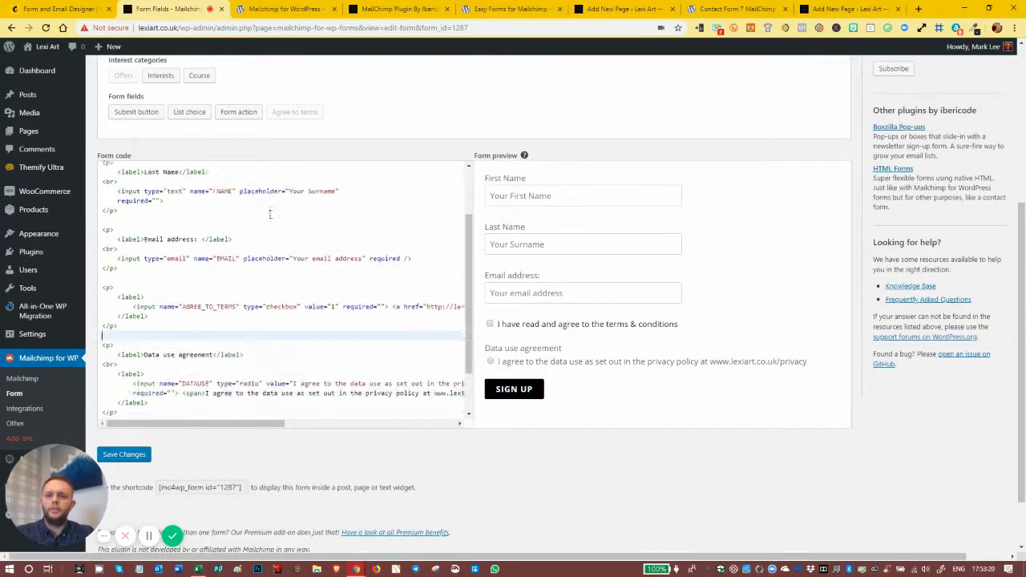
scroll(270, 214, down, 2)
scroll(359, 300, down, 2)
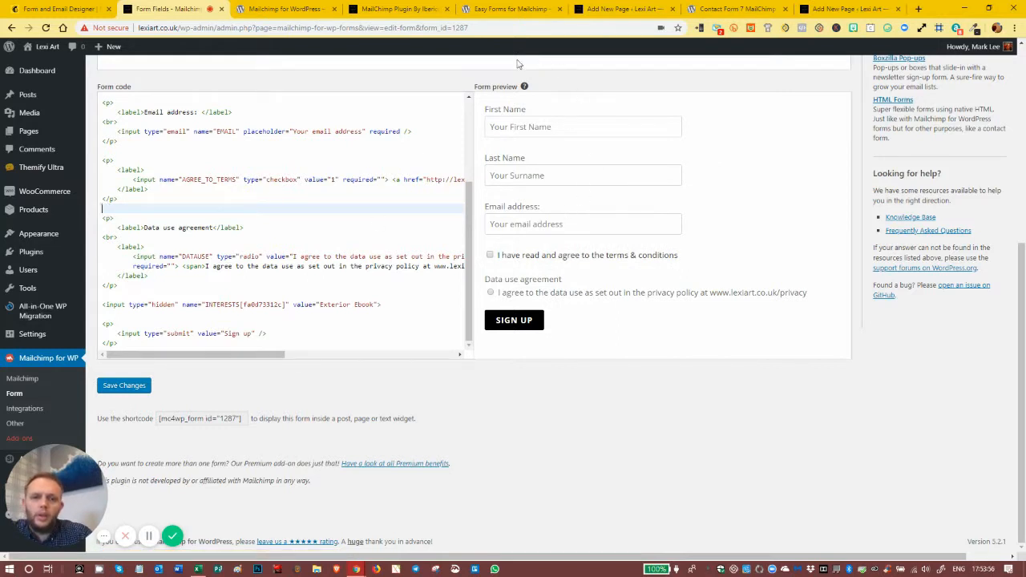
drag(119, 285, 94, 223)
key(BackSpace)
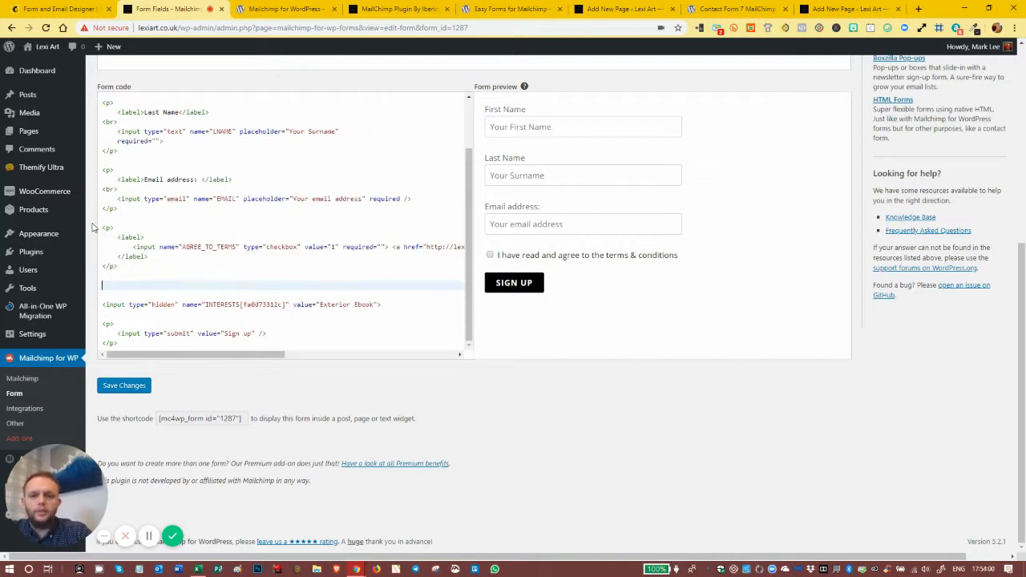
key(BackSpace)
key(BackSpace)
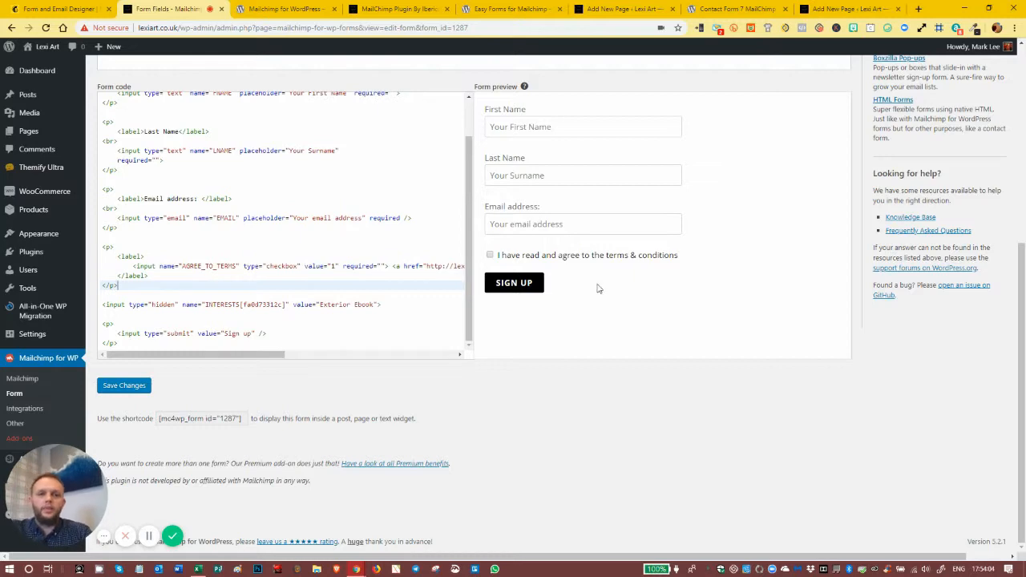
Examine the Form action field's label, choice type and choices without adding it to the form.
scroll(621, 252, up, 2)
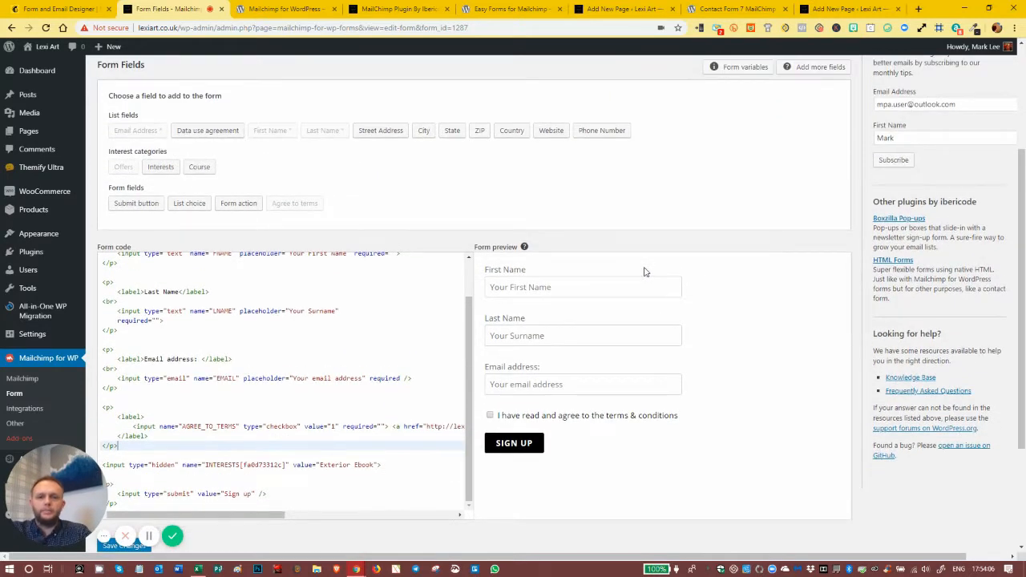
click(242, 213)
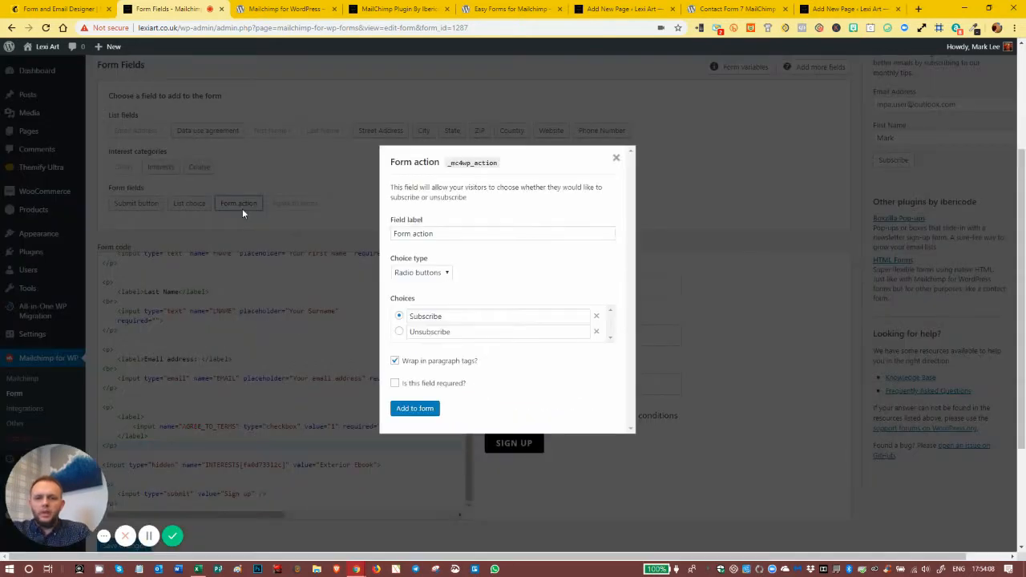
click(455, 235)
click(433, 274)
click(439, 276)
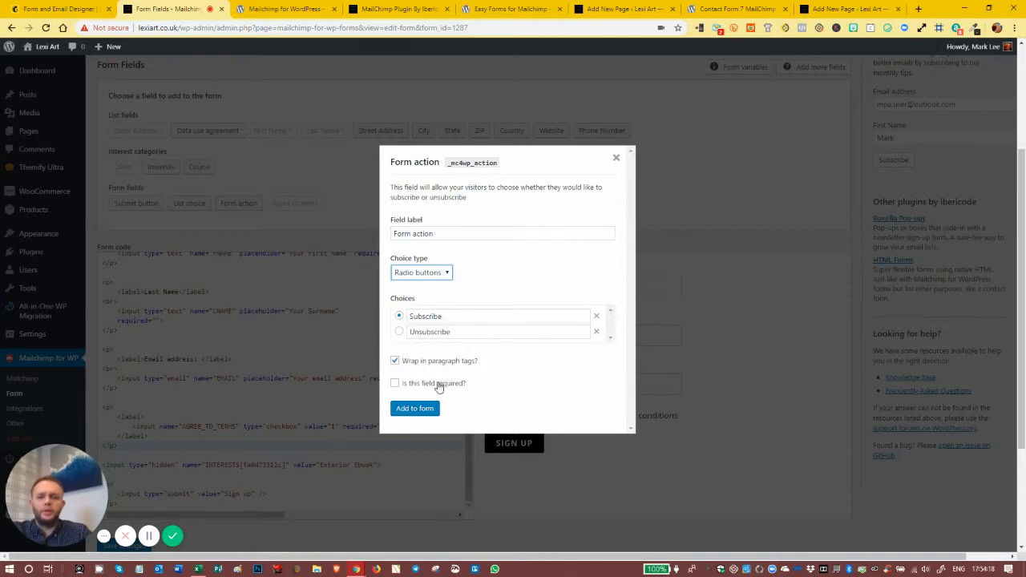
click(615, 159)
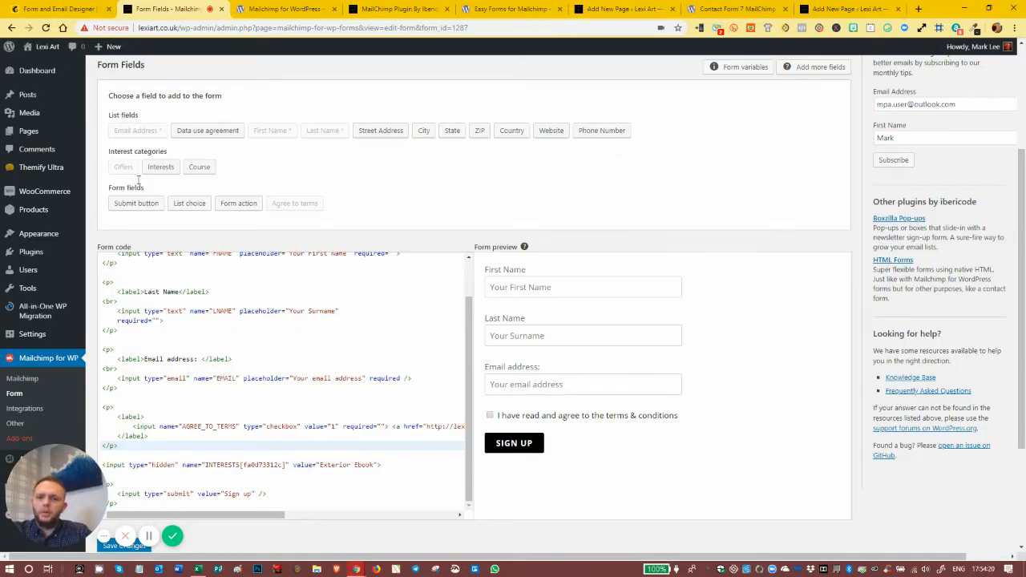
Examine the List choice field's choice type and available lists without adding it to the form.
click(191, 205)
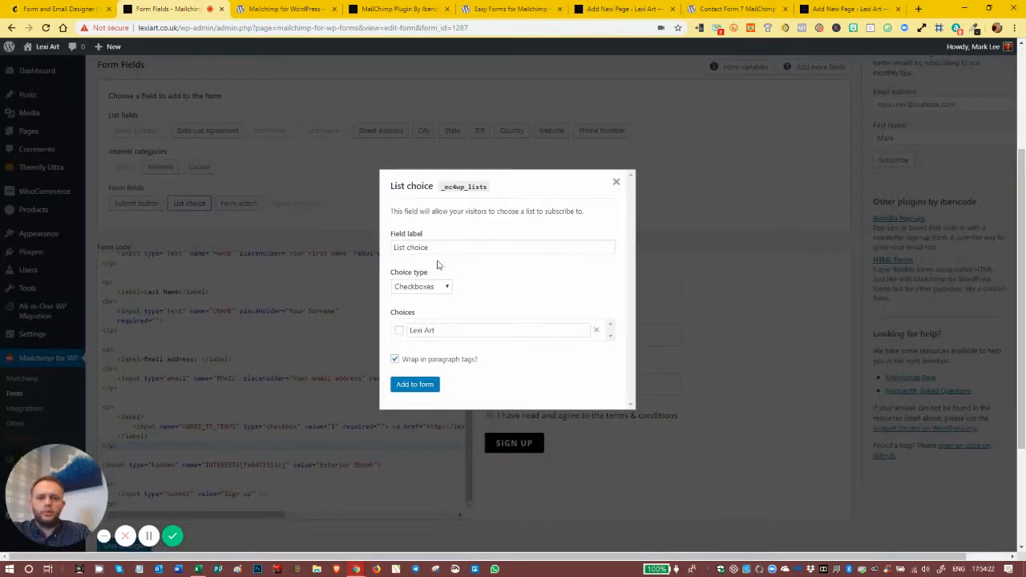
click(437, 286)
click(444, 290)
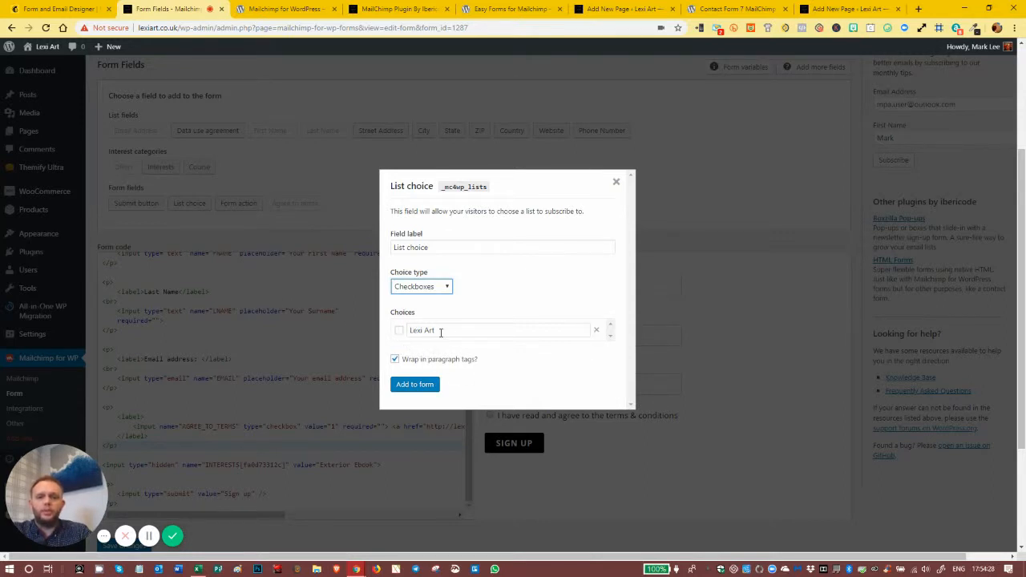
click(616, 185)
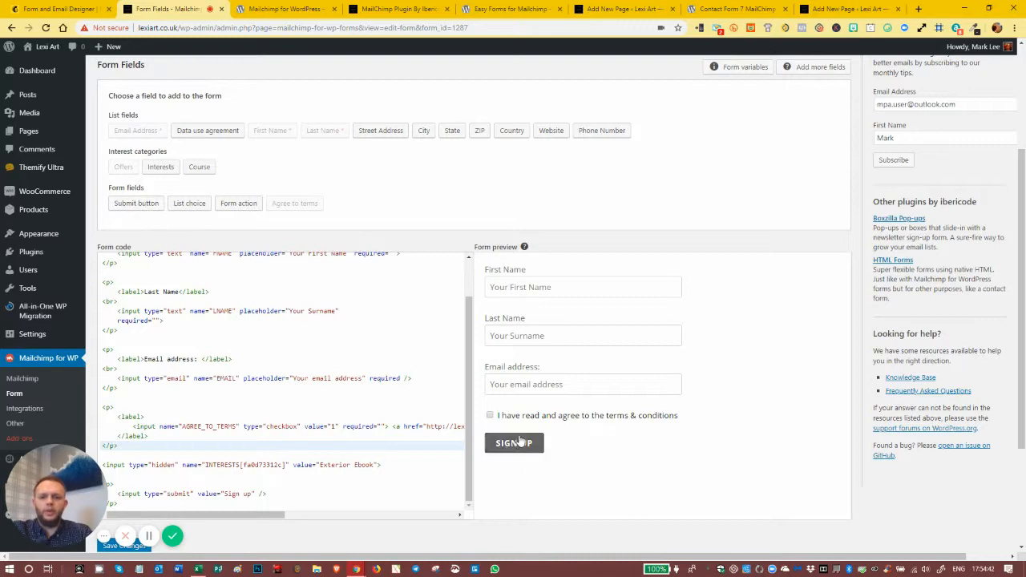
Change the submit button's value in the form code to "Opt-in".
scroll(304, 415, down, 2)
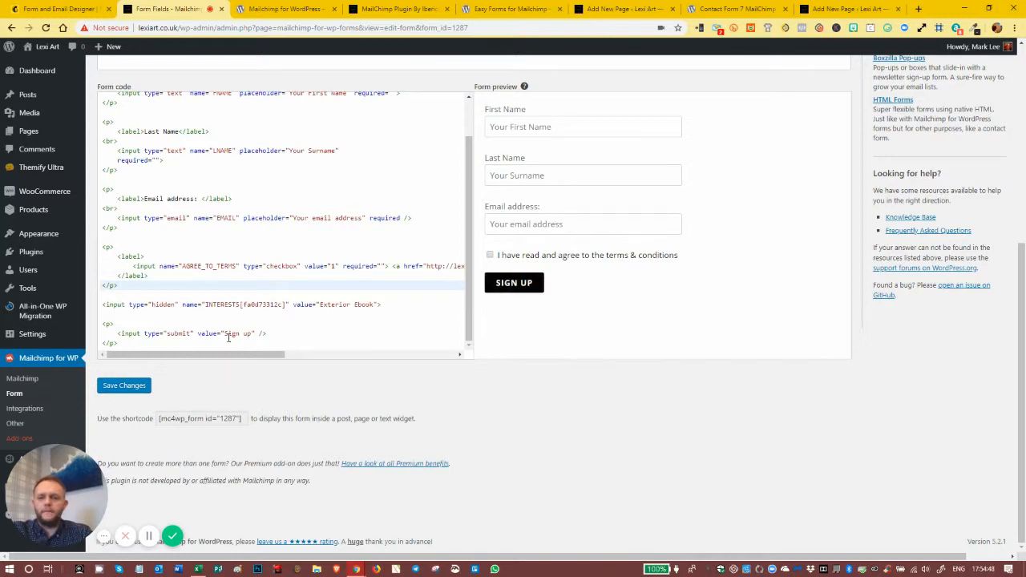
drag(251, 334, 225, 332)
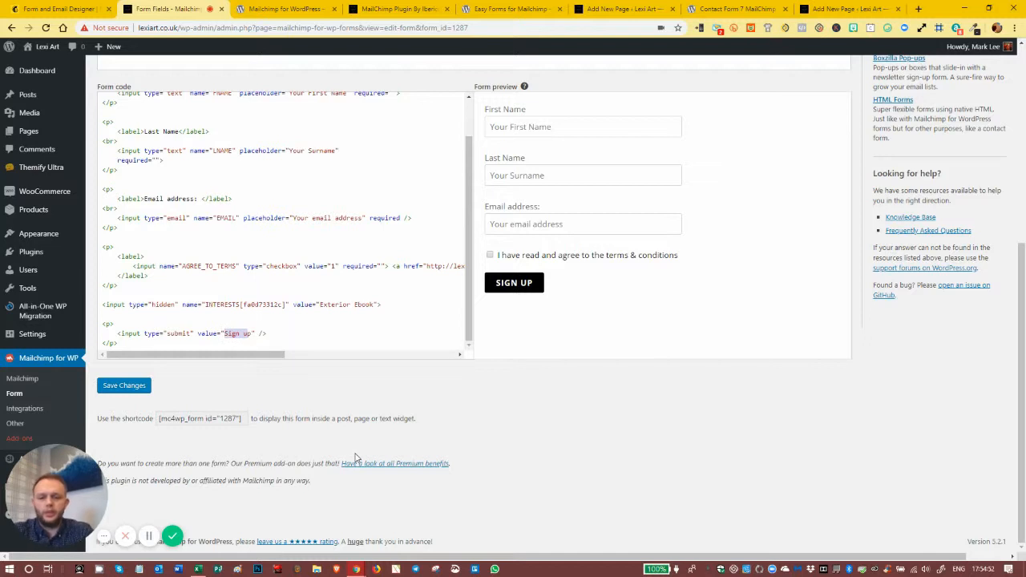
text(Optip)
key(Left)
key(BackSpace)
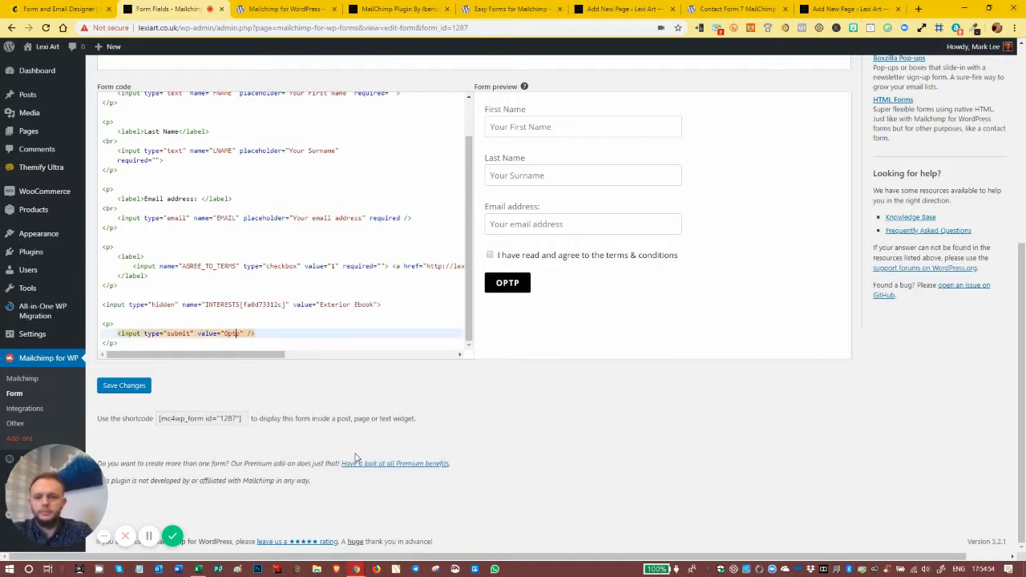
text(-in)
key(Delete)
click(328, 318)
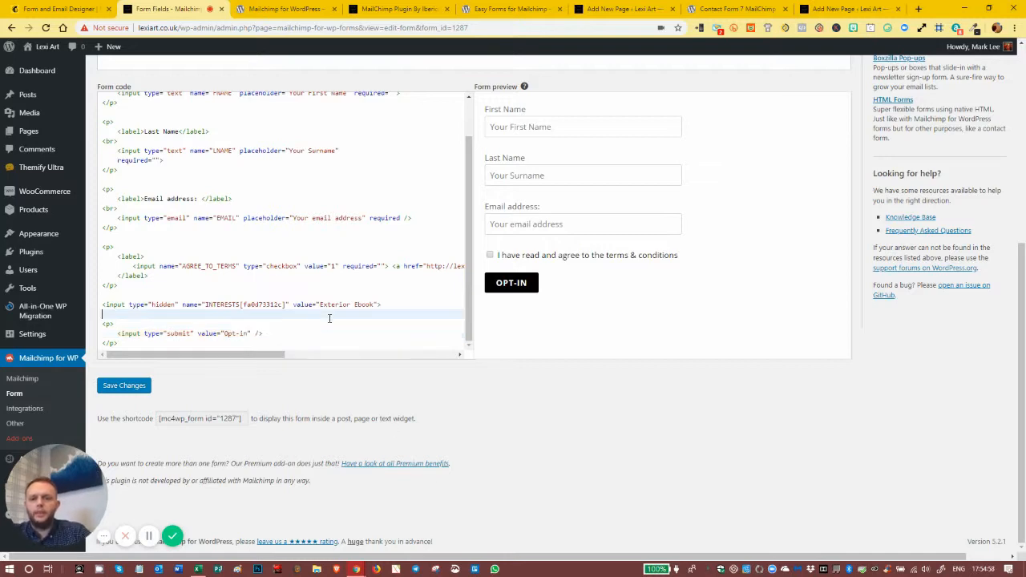
Review the form code and preview, and save the form changes.
scroll(330, 319, up, 2)
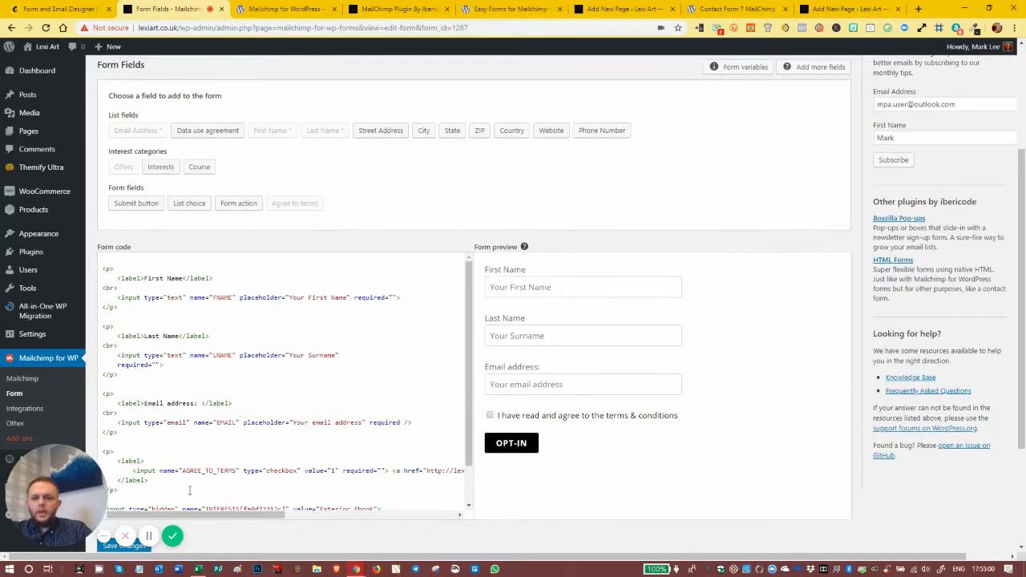
scroll(183, 429, down, 2)
click(128, 442)
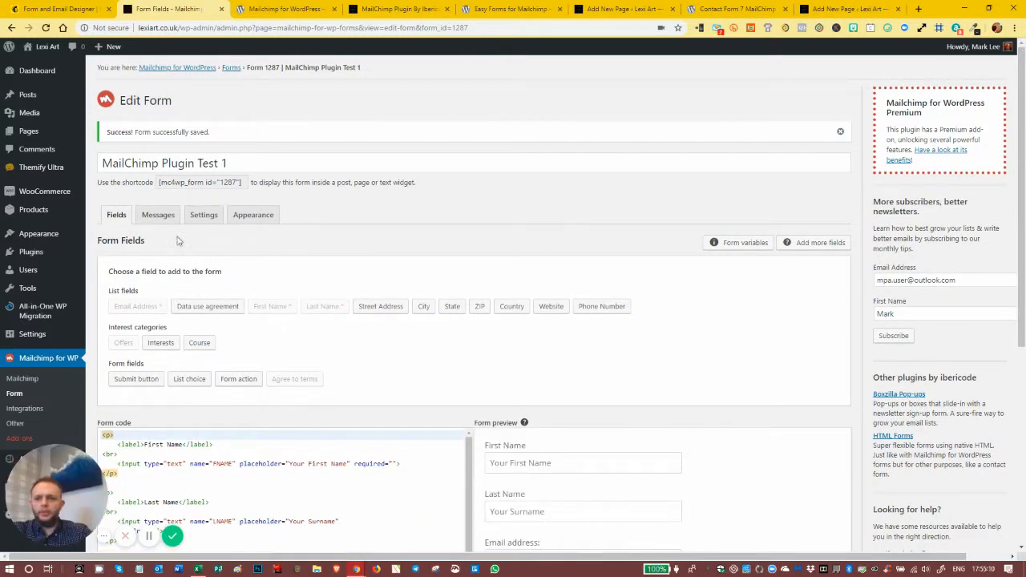
Review the form's response messages, from Successfully subscribed through No list selected, and save the form.
click(160, 216)
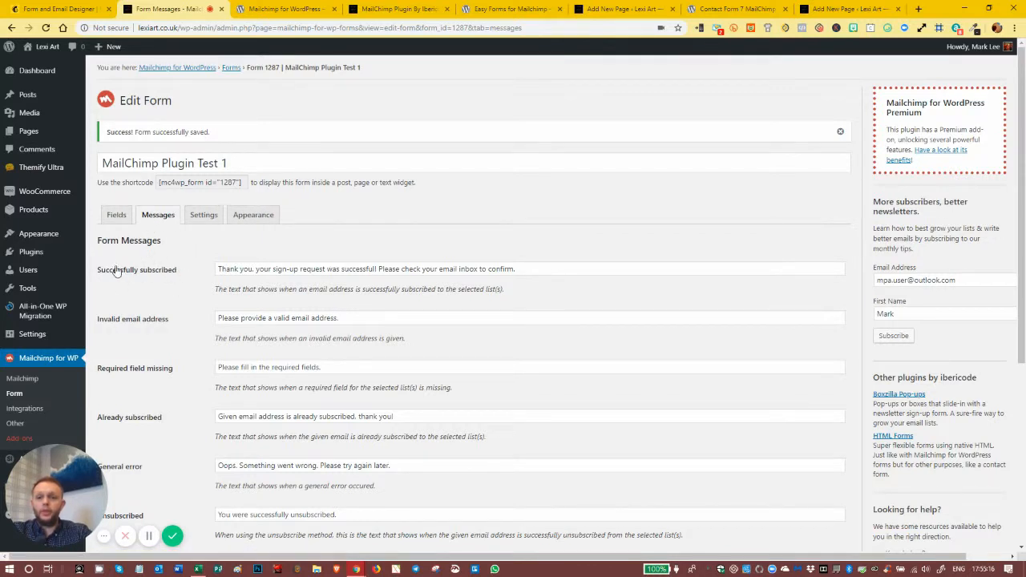
click(293, 270)
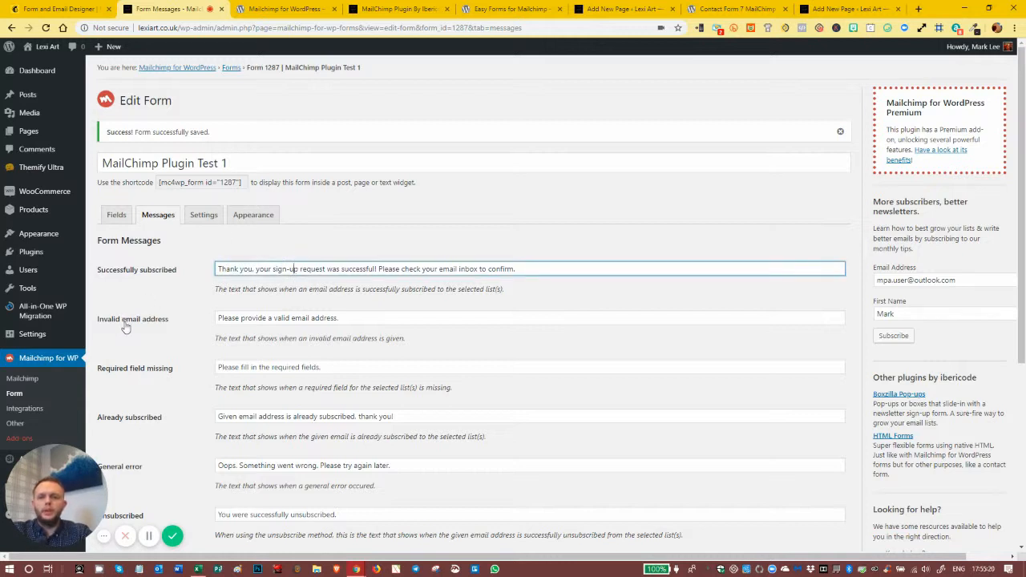
click(270, 317)
scroll(290, 325, down, 1)
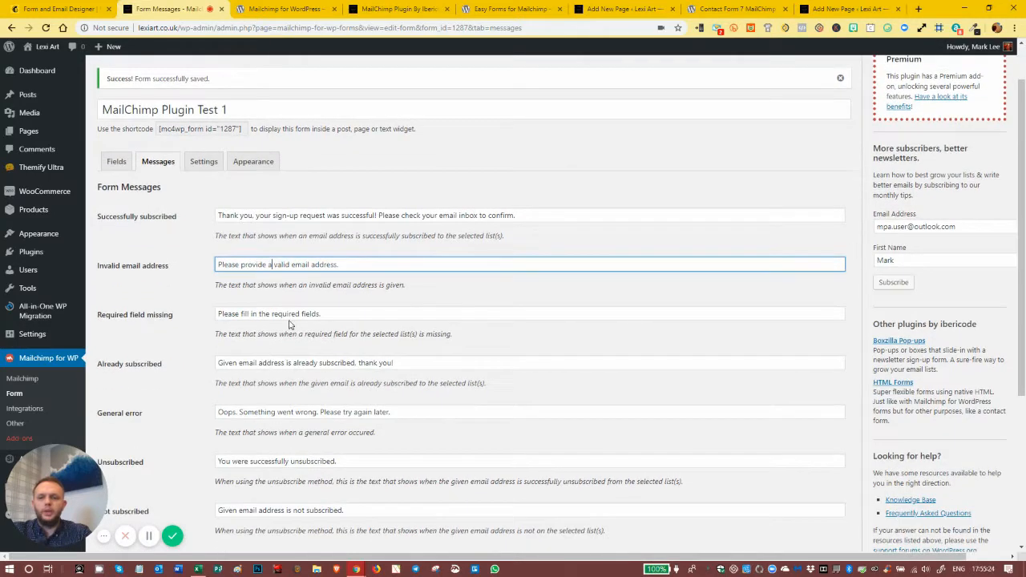
click(283, 313)
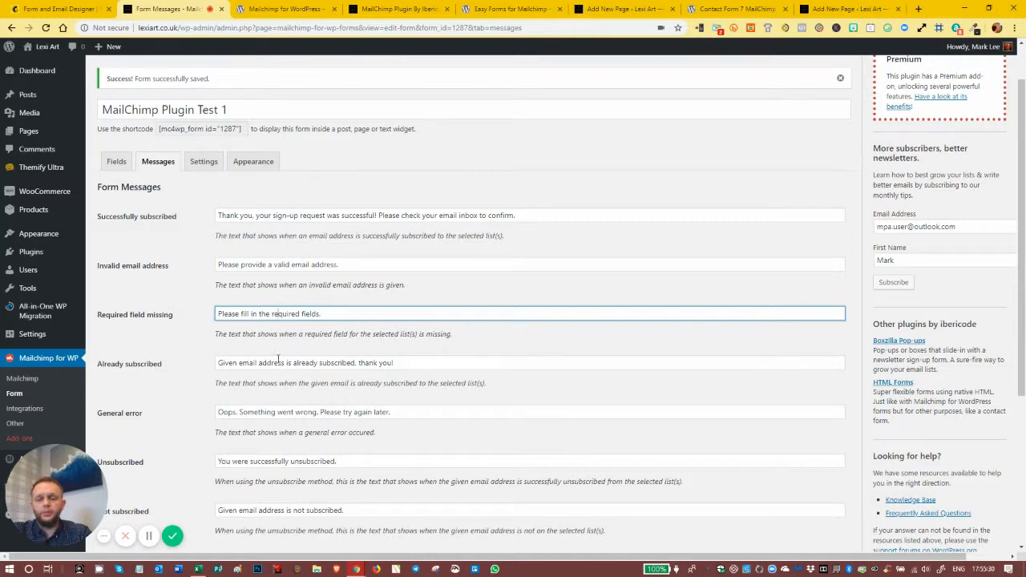
click(313, 362)
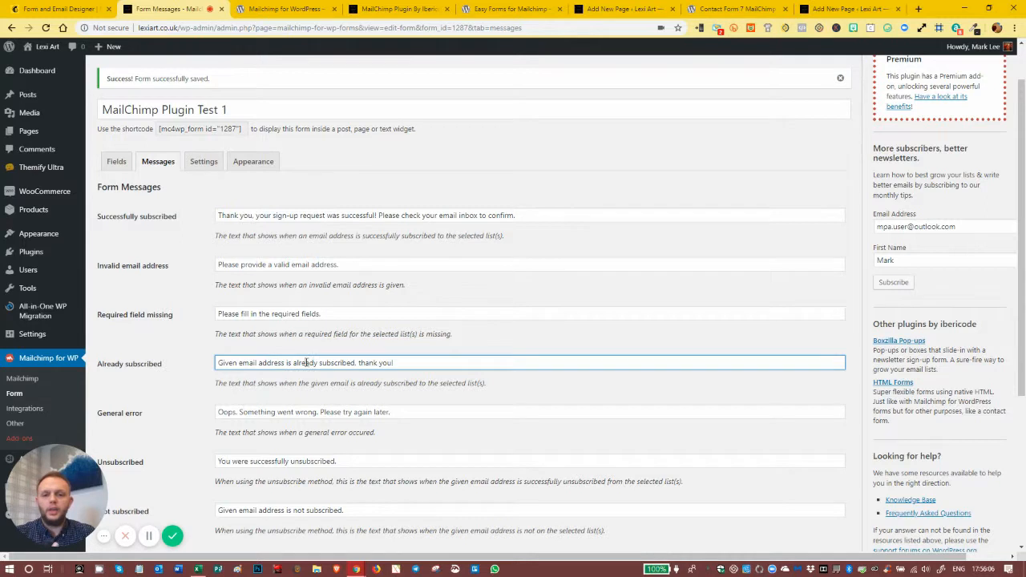
drag(399, 365, 174, 372)
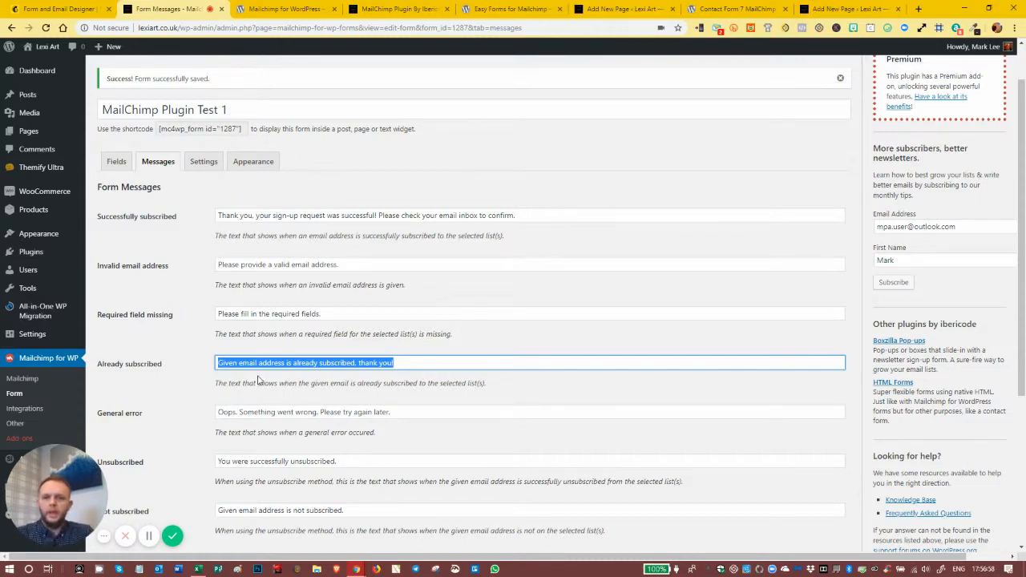
scroll(240, 385, down, 3)
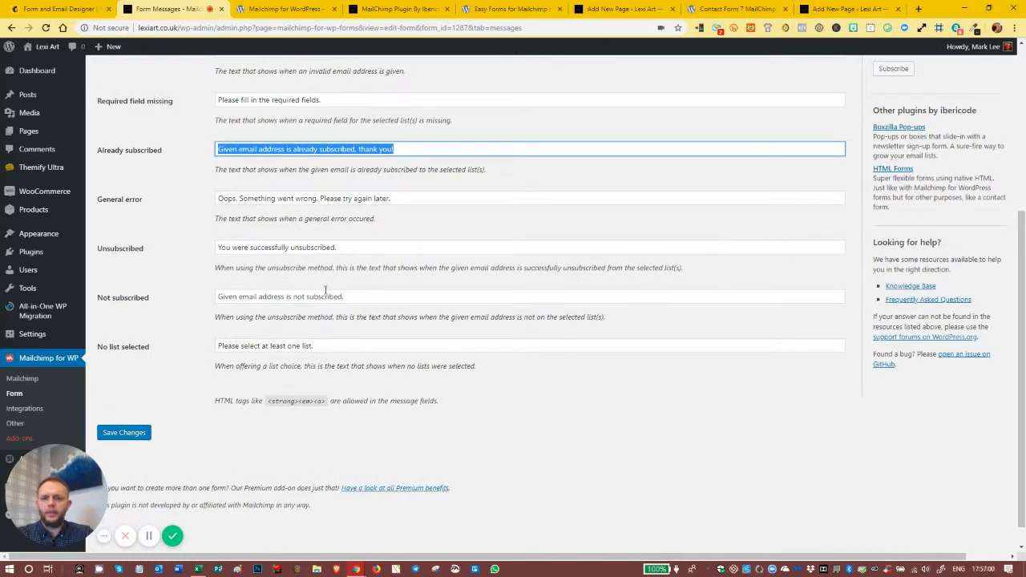
scroll(285, 298, down, 1)
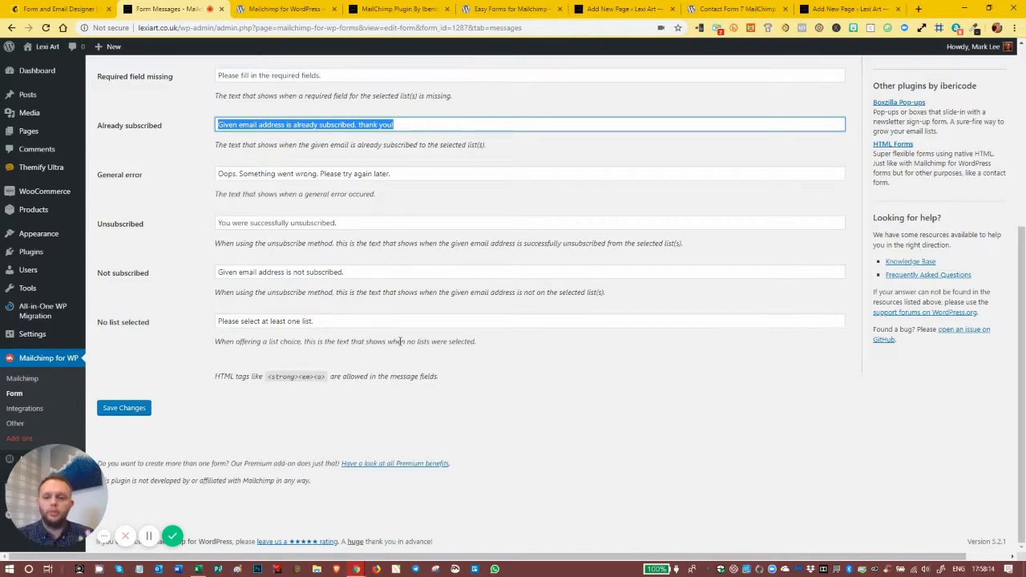
scroll(321, 320, up, 4)
scroll(160, 241, down, 3)
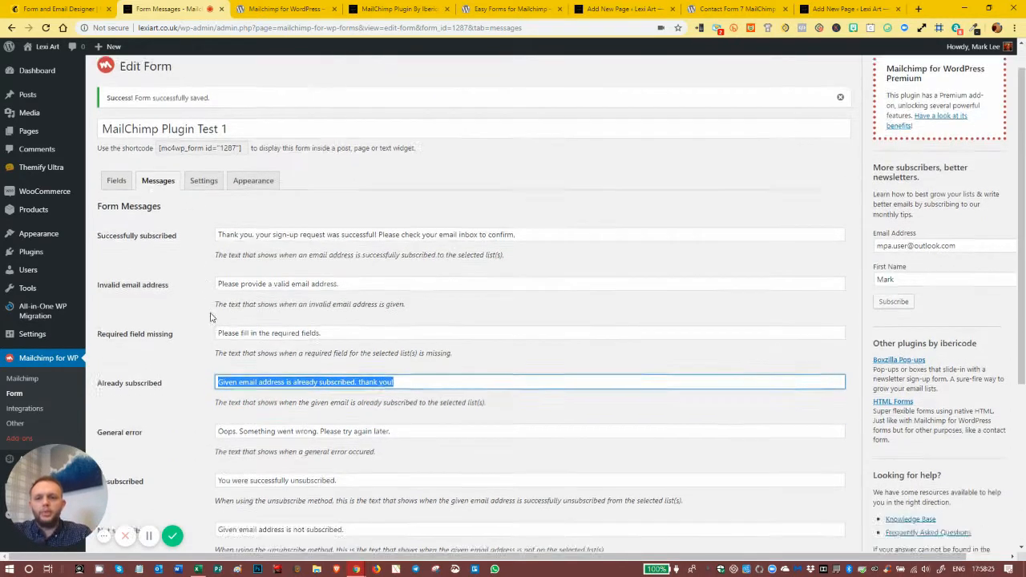
click(122, 432)
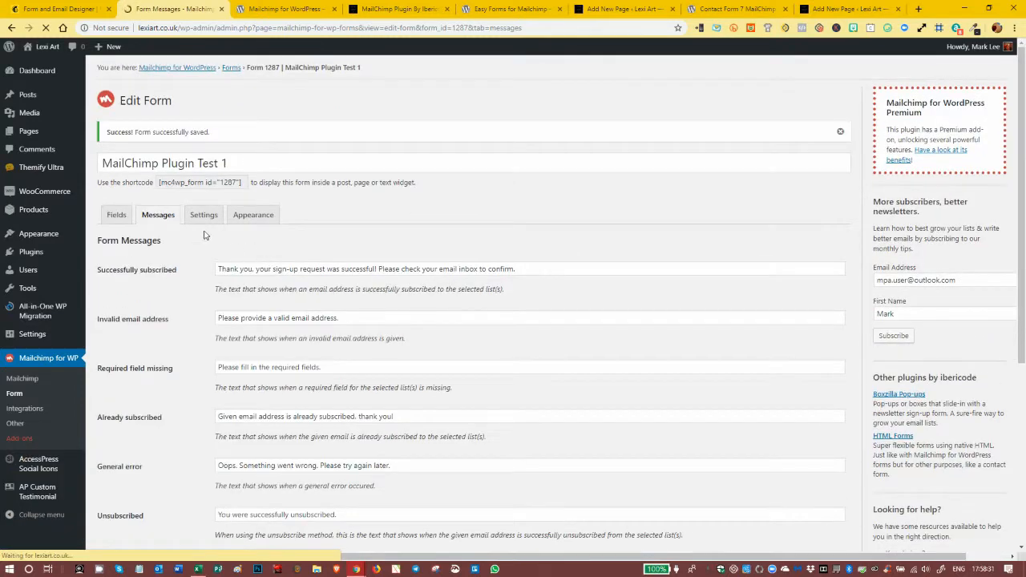
Disable double opt-in in the form's Mailchimp specific settings and confirm the choice.
click(204, 215)
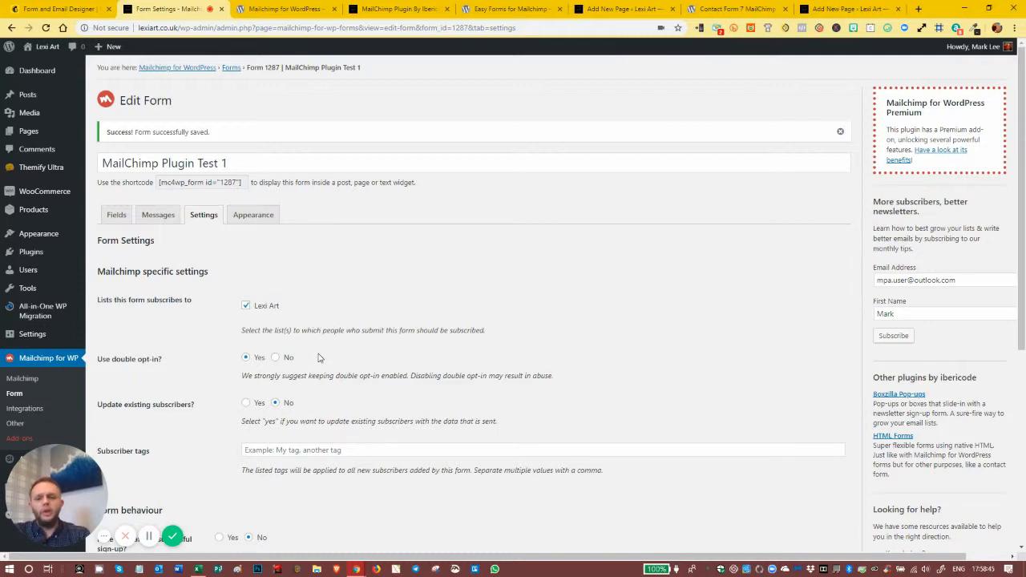
click(276, 359)
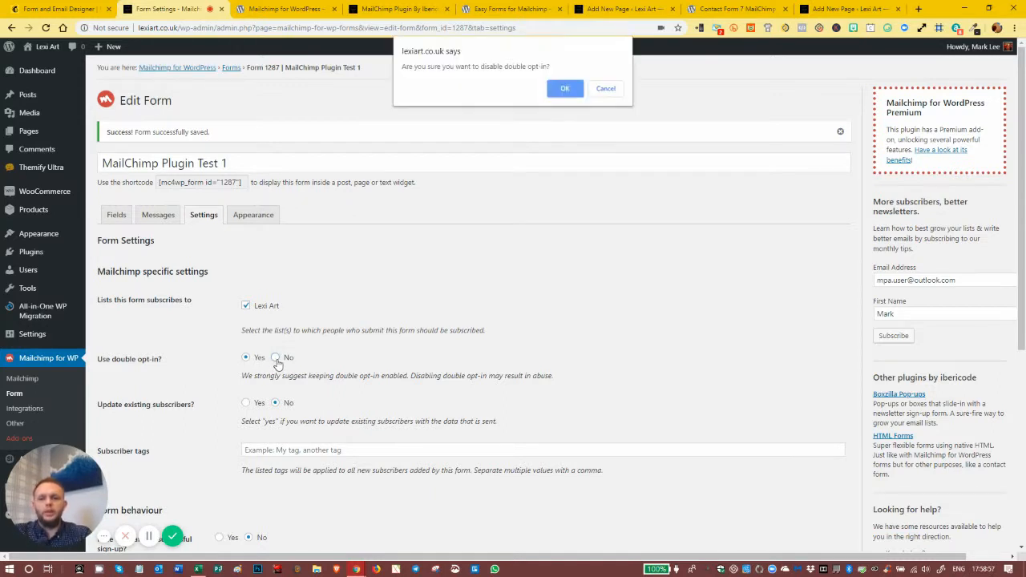
click(565, 84)
Enable updating of existing subscribers and set Replace interest groups to No.
scroll(276, 310, down, 2)
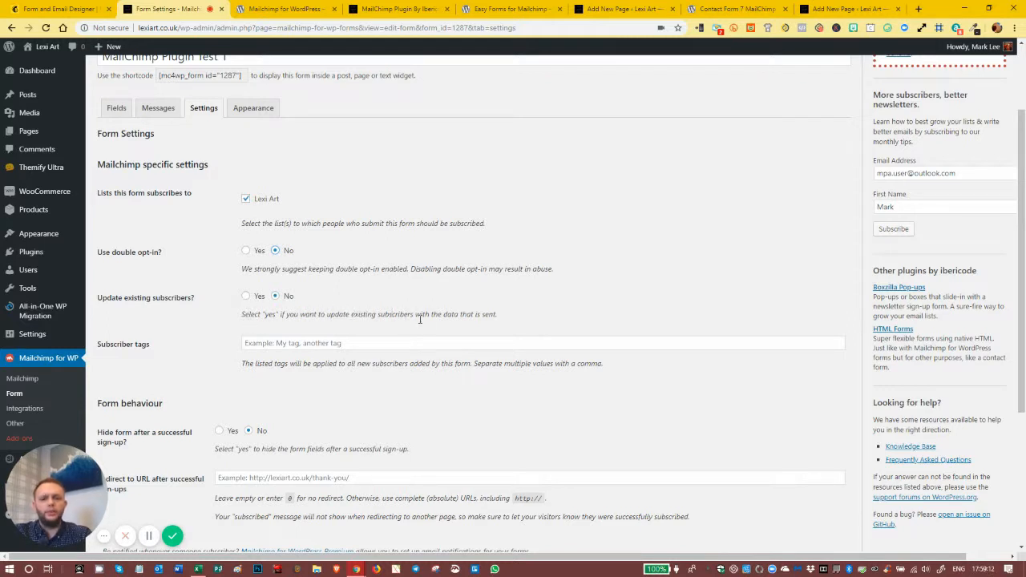
click(250, 296)
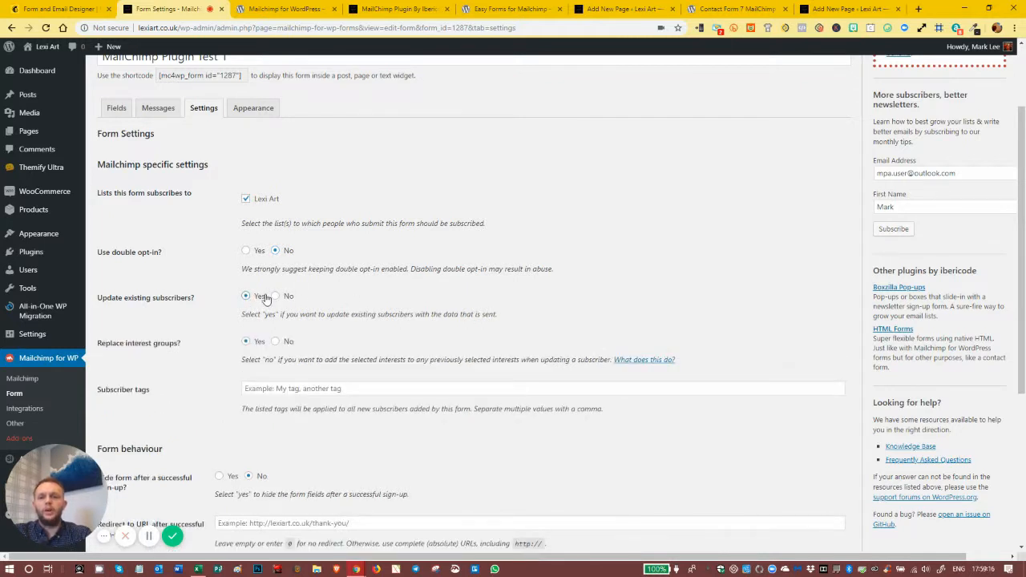
scroll(174, 347, down, 3)
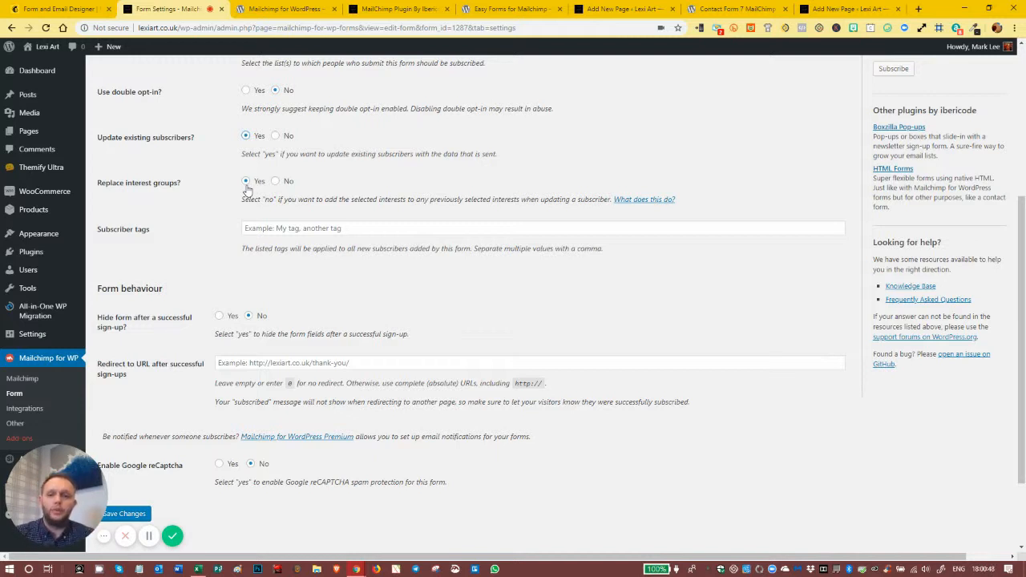
click(275, 181)
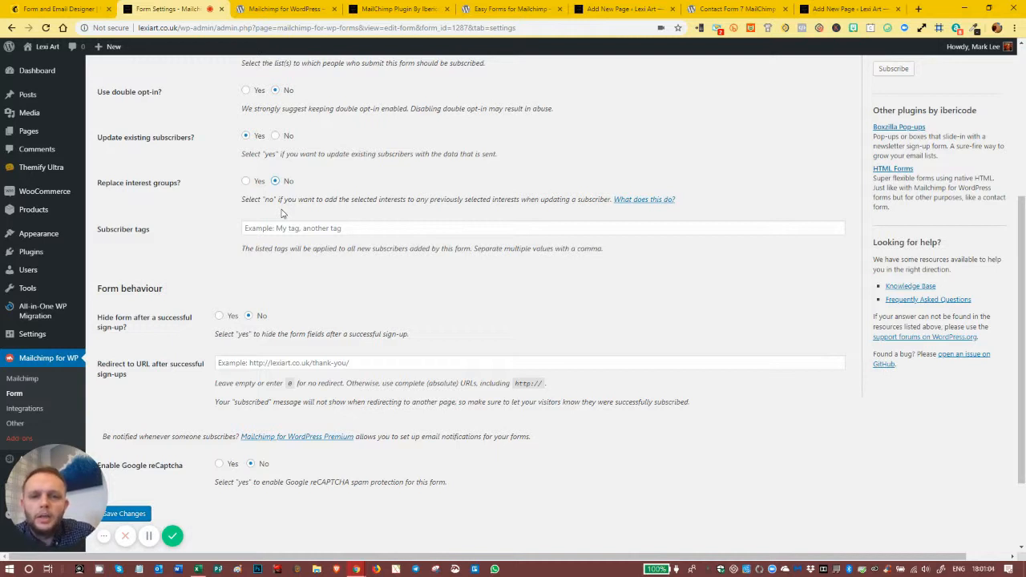
Enter "Exterior Ebook" as the subscriber tag applied to new subscribers from this form.
click(323, 229)
scroll(413, 321, up, 2)
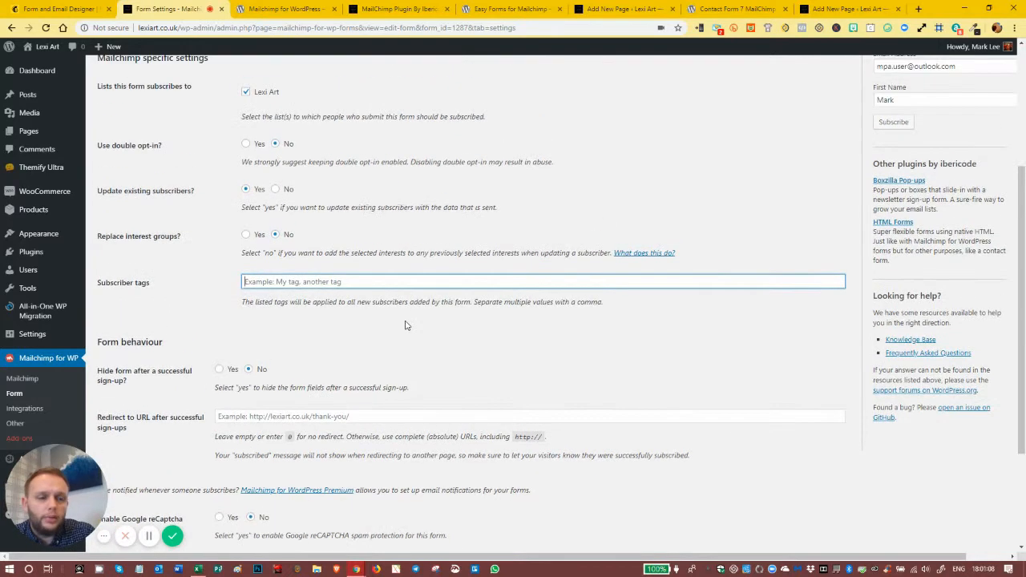
scroll(405, 316, up, 1)
scroll(337, 222, down, 4)
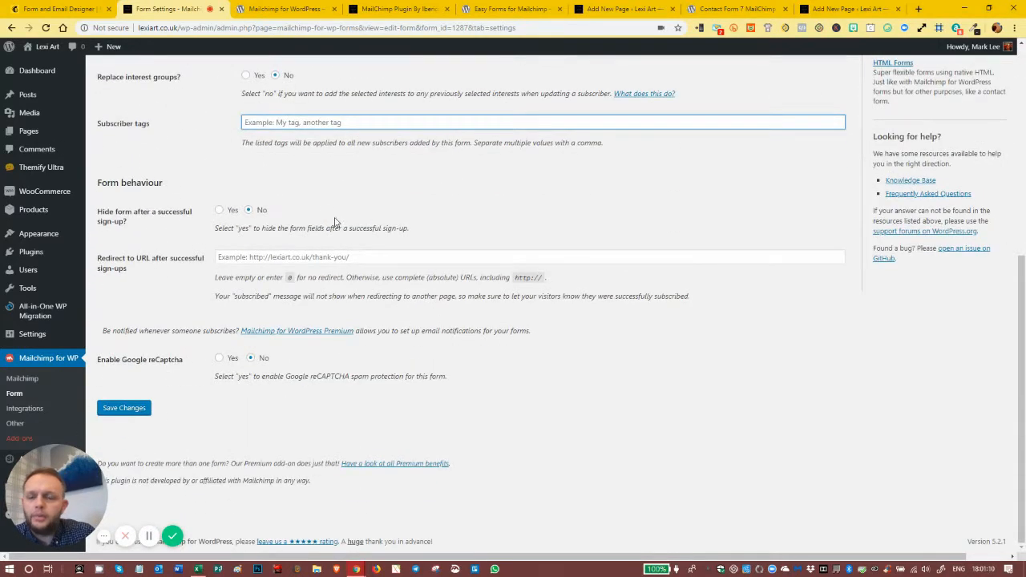
scroll(287, 190, up, 1)
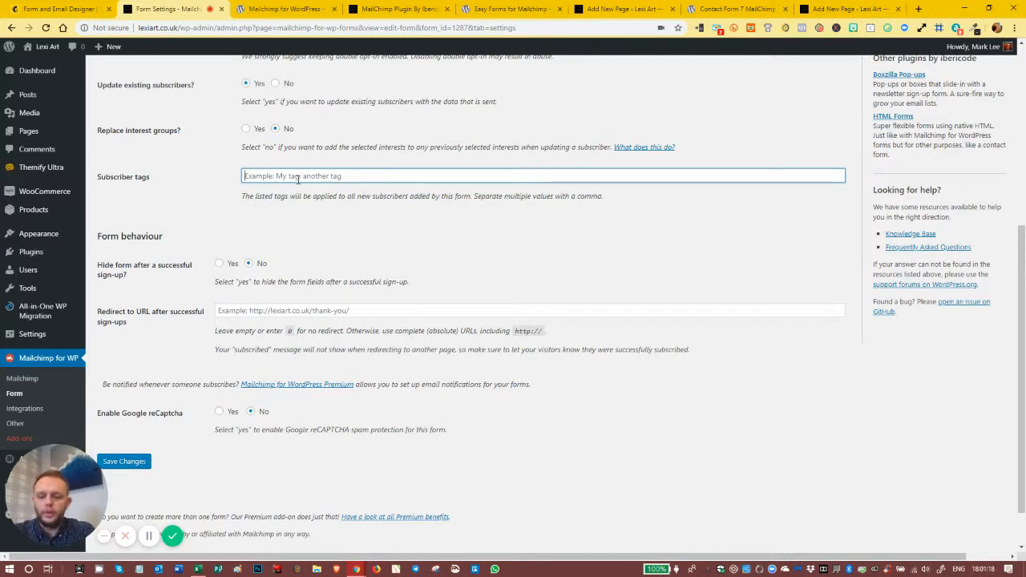
text(Exterior Ebook)
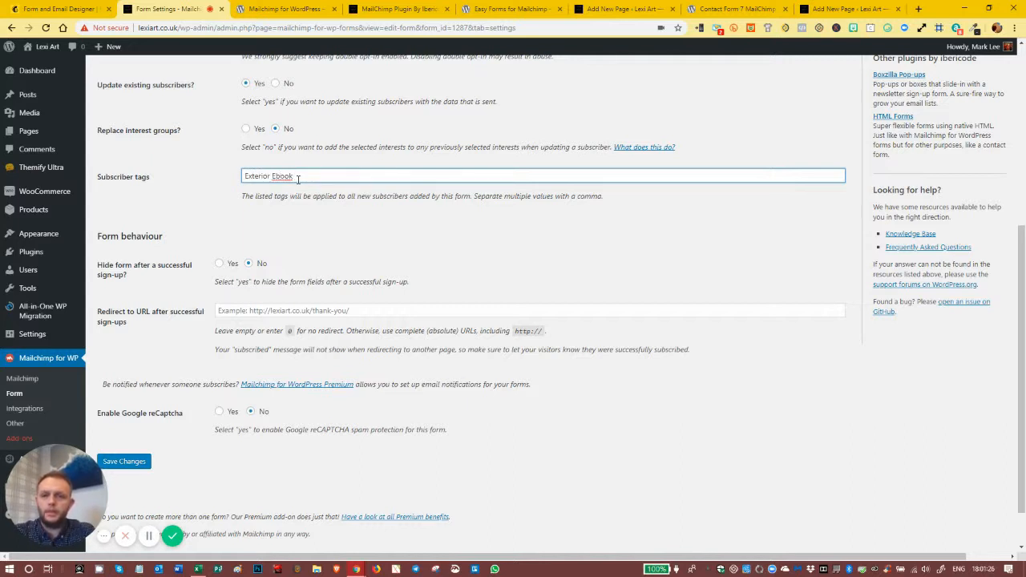
text( .)
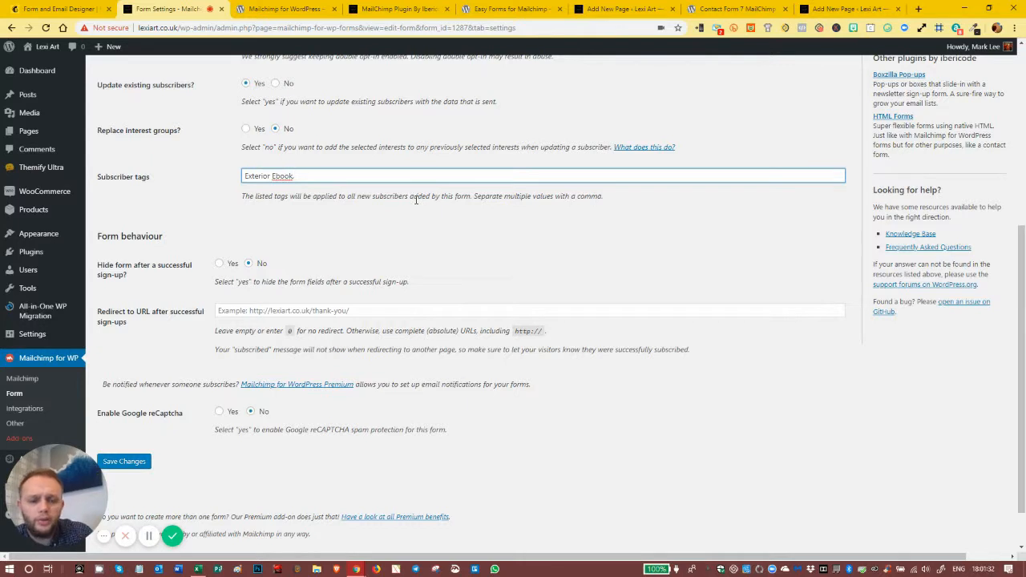
key(BackSpace)
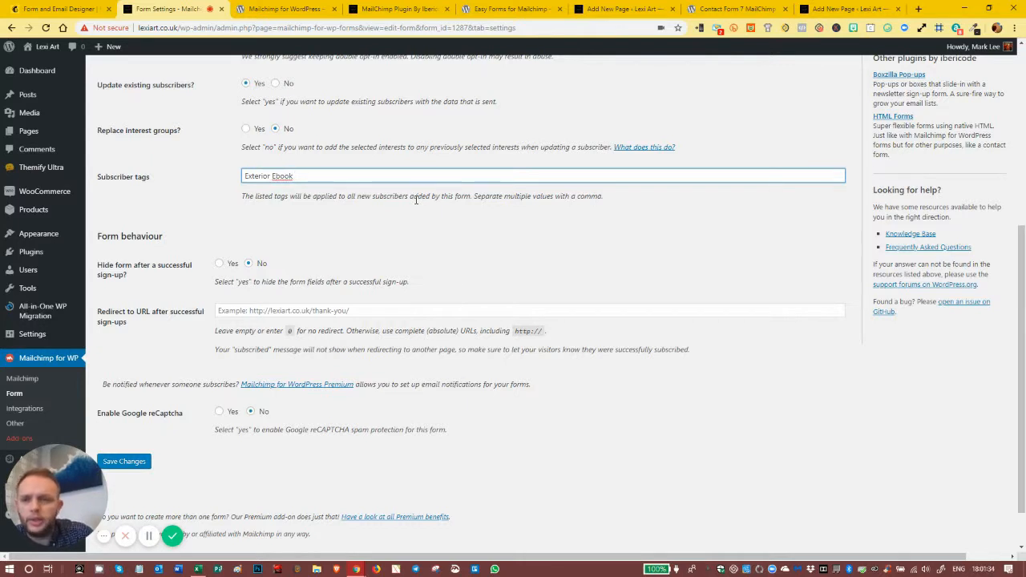
click(398, 218)
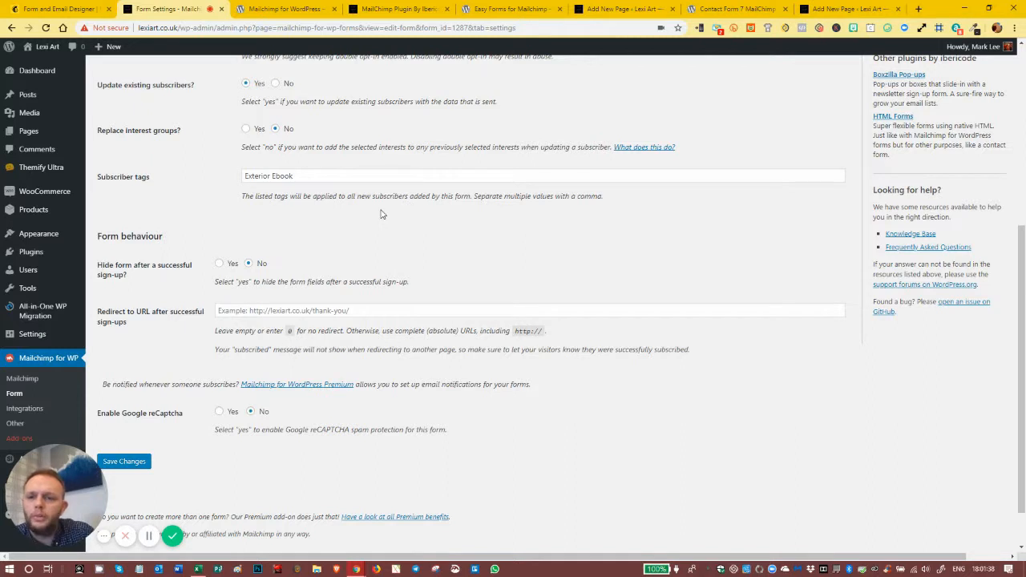
Review the form behaviour options, leave the redirect URL empty, and save the form settings.
scroll(365, 207, down, 1)
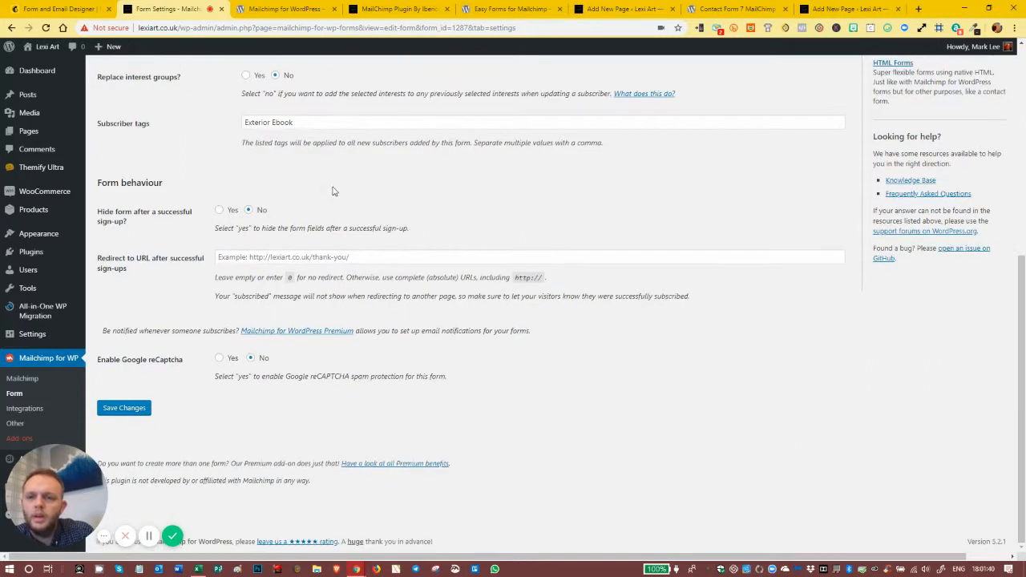
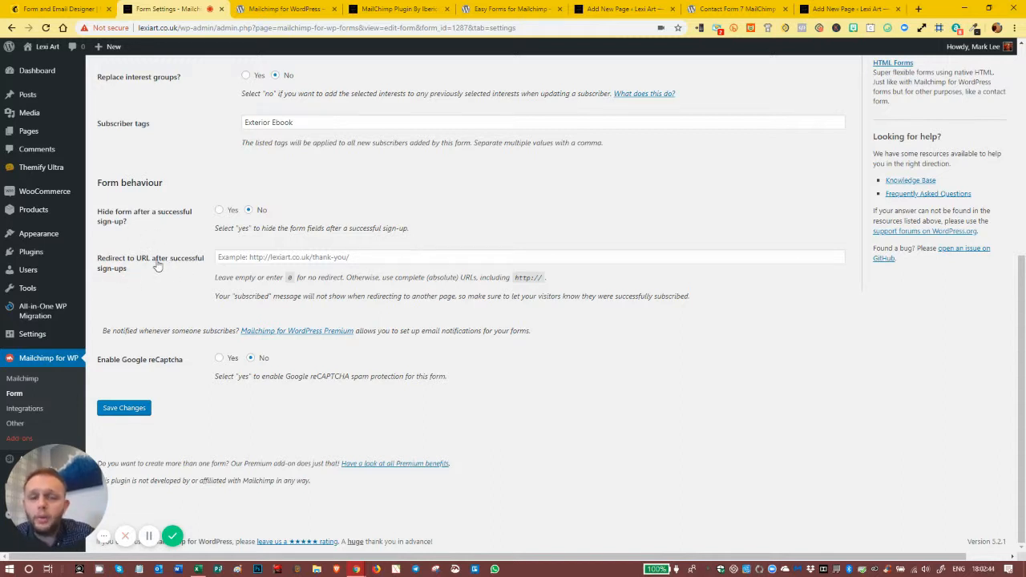
click(271, 258)
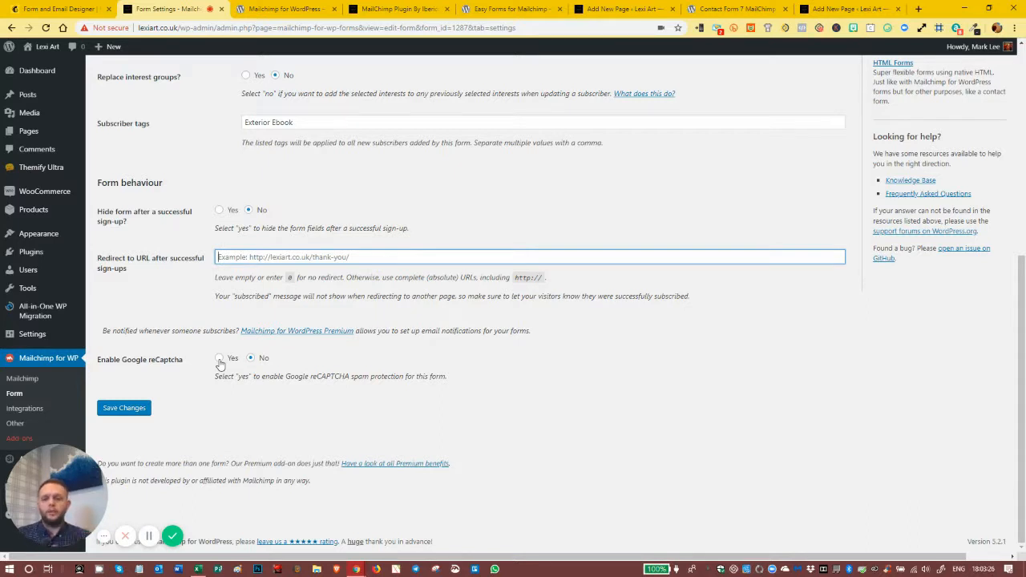
click(133, 414)
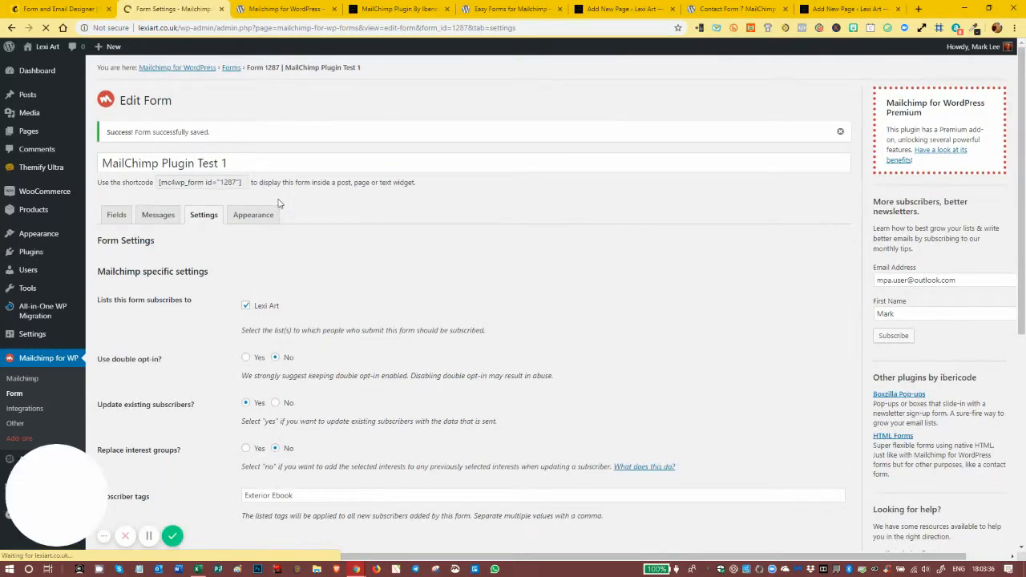
Try the Basic form style in the form's appearance settings and check the form preview.
click(250, 215)
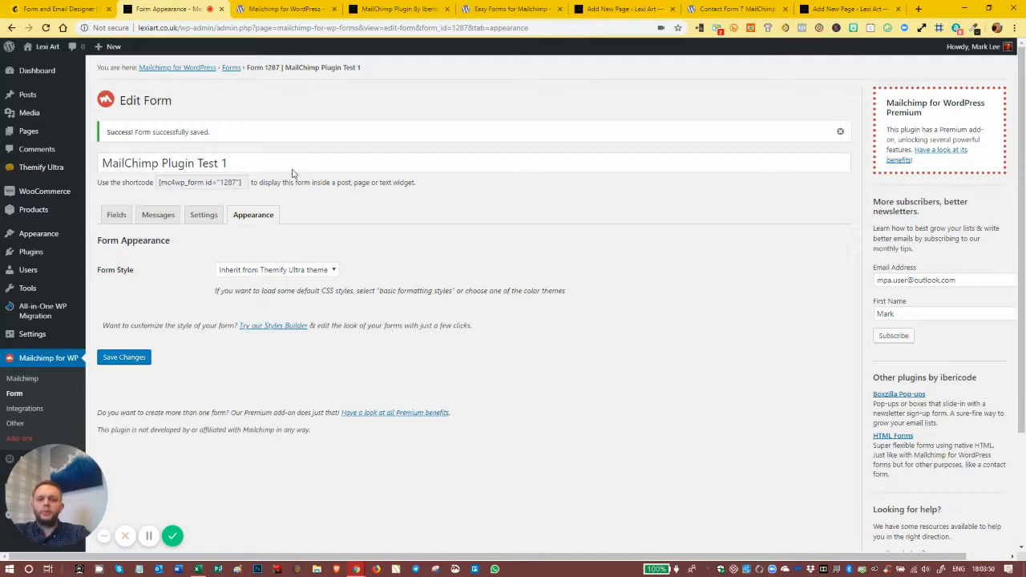
click(269, 272)
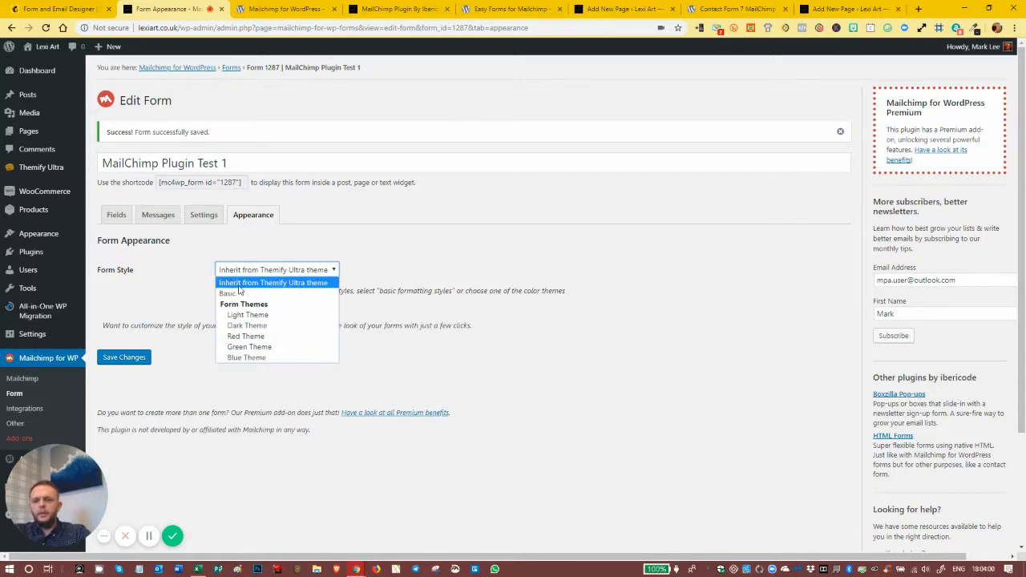
click(238, 286)
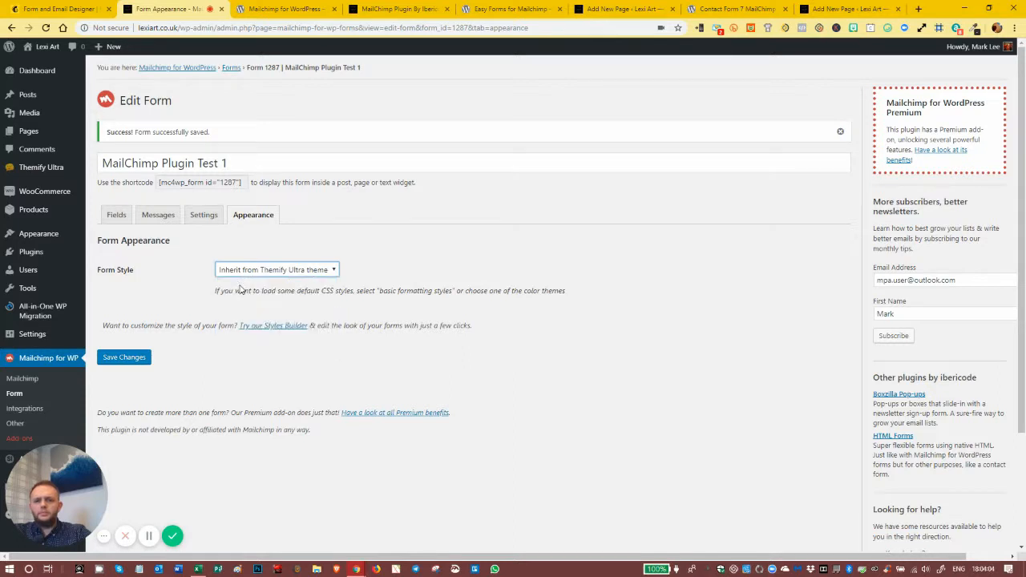
click(246, 272)
click(242, 287)
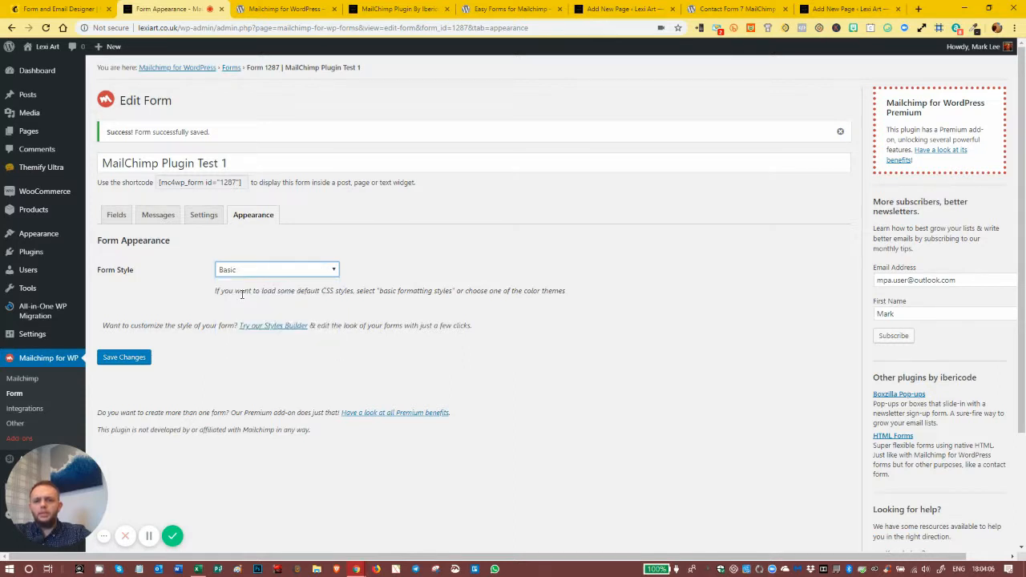
click(114, 217)
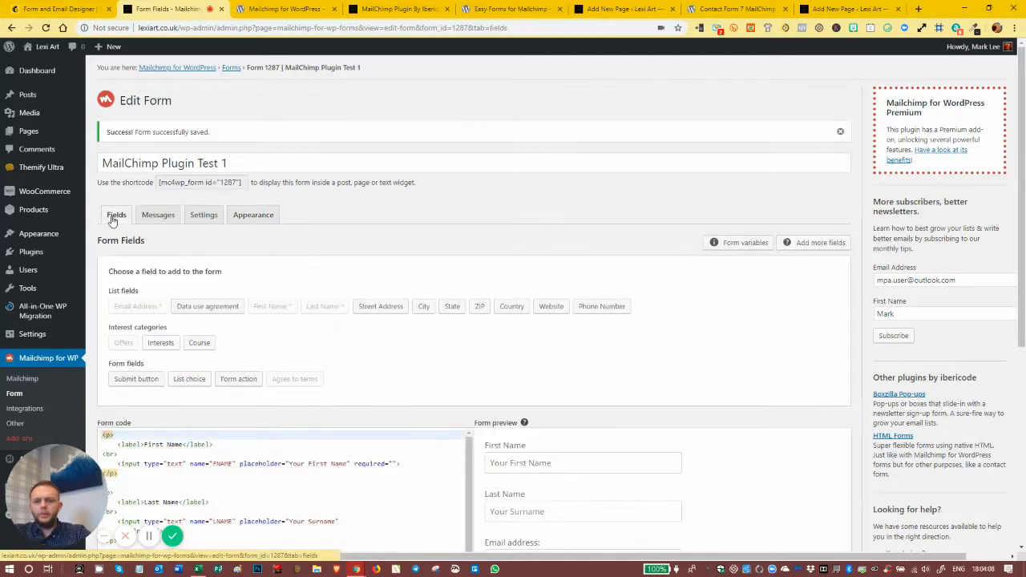
scroll(573, 441, down, 3)
scroll(567, 430, up, 3)
Set the form style to Light Theme and go back to the form fields to check the preview.
click(250, 217)
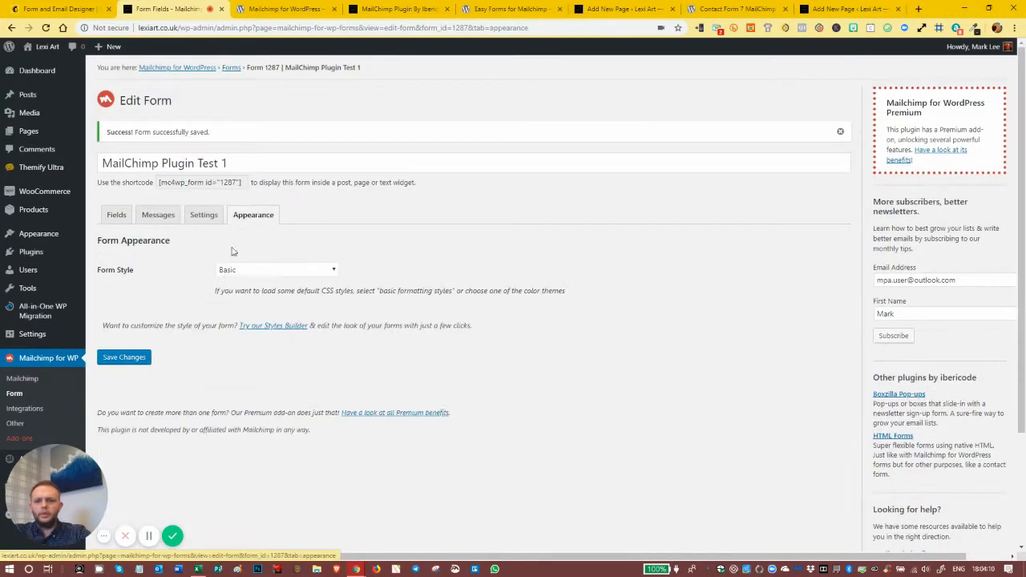
click(247, 270)
click(248, 314)
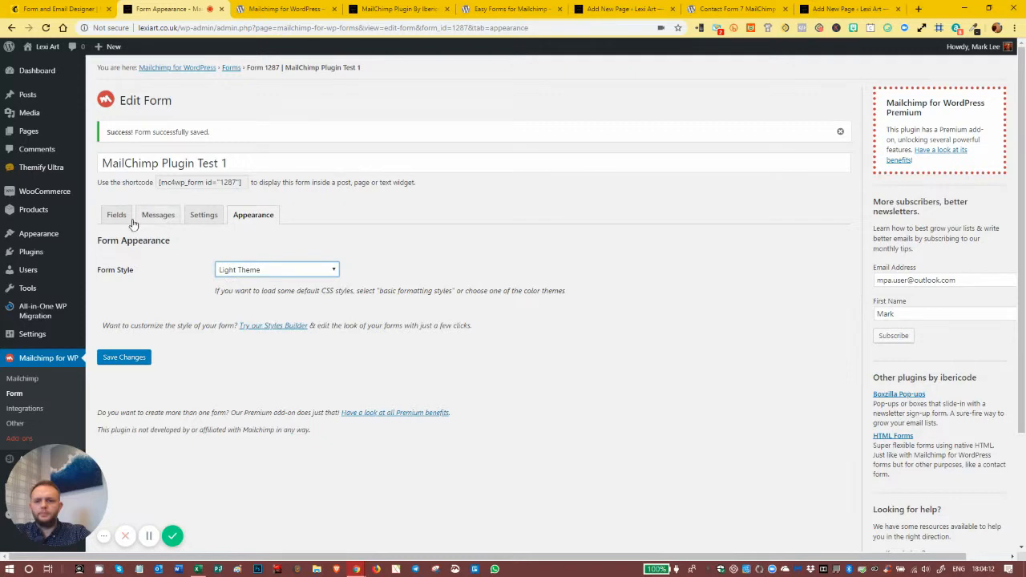
click(132, 223)
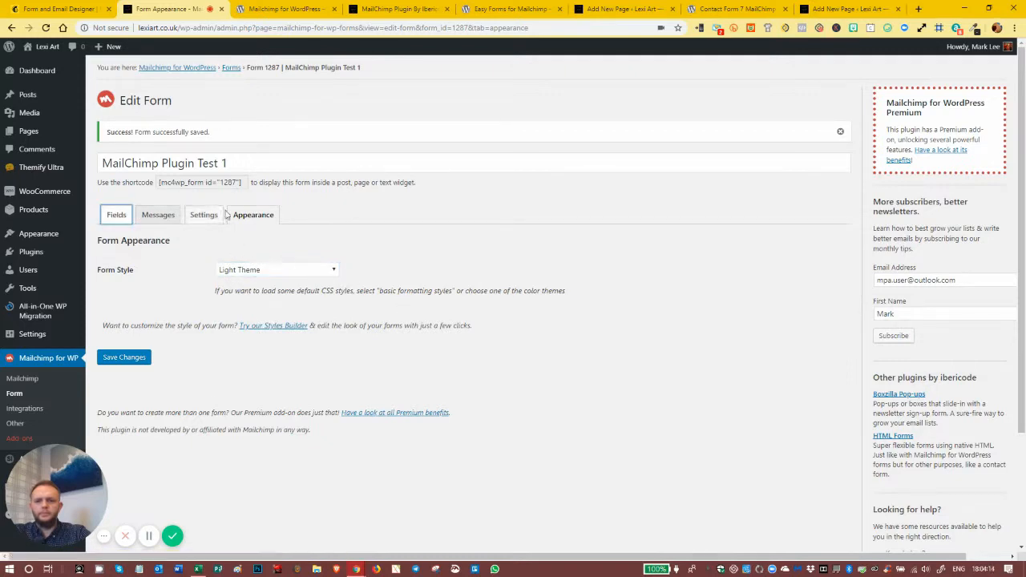
Save the form with the Light Theme style and check the result in the form preview.
click(116, 214)
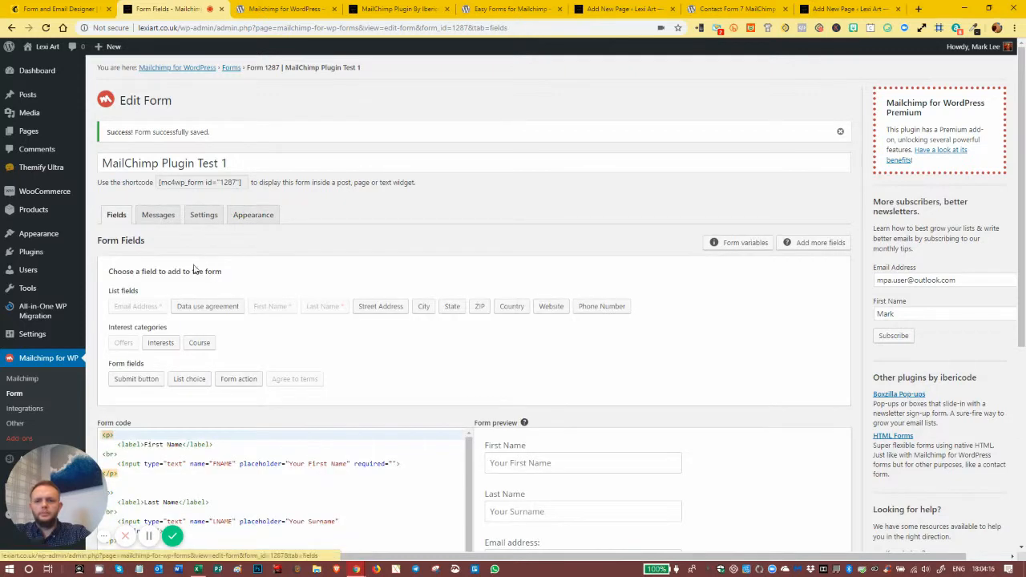
scroll(601, 481, down, 2)
scroll(596, 472, up, 2)
click(264, 223)
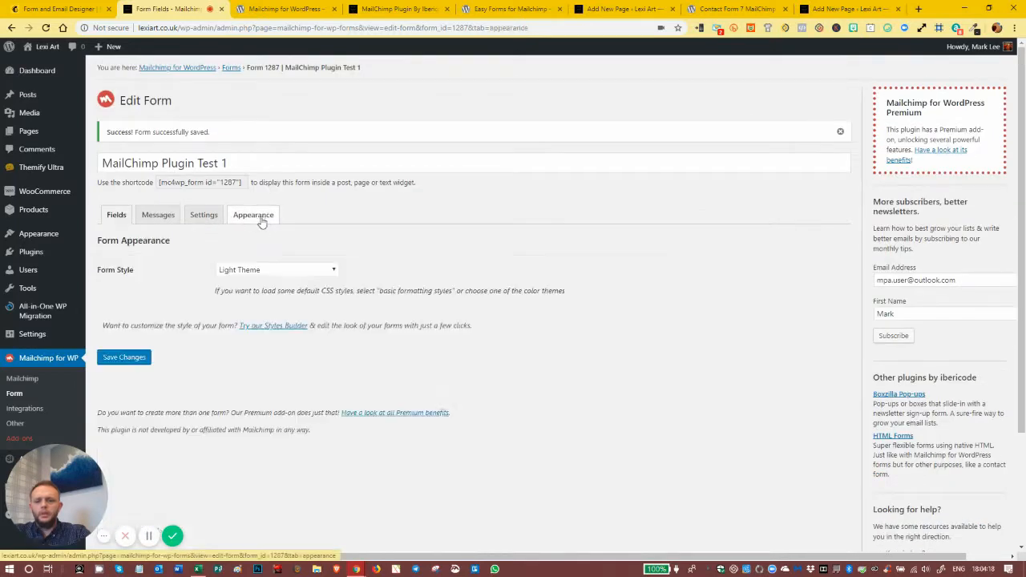
click(120, 362)
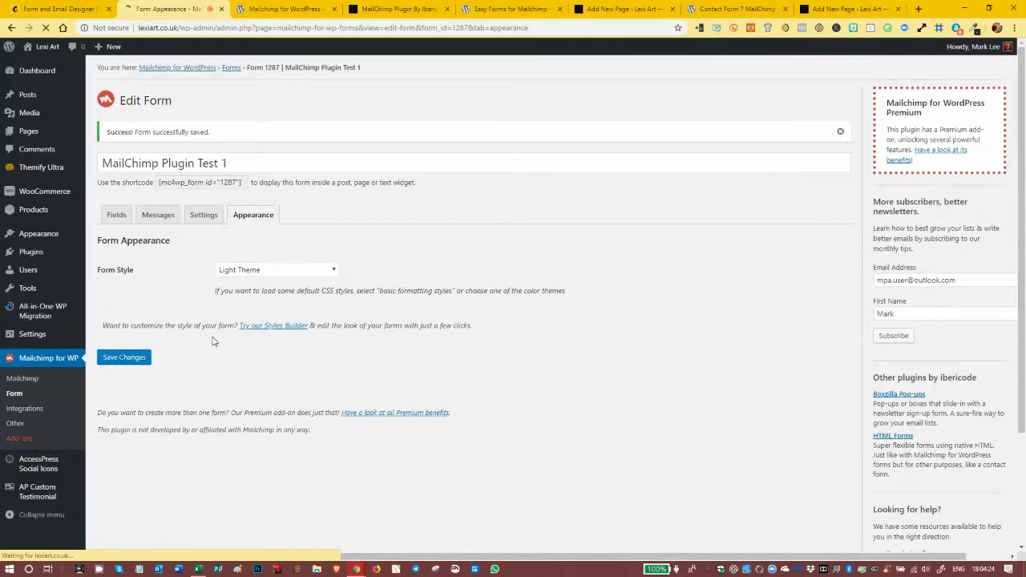
click(117, 215)
scroll(546, 437, down, 3)
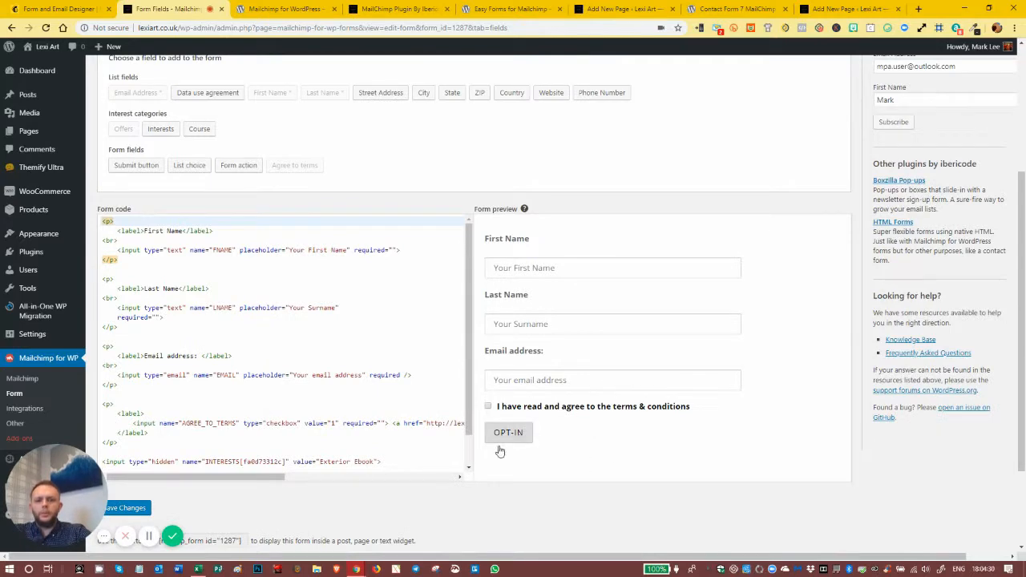
scroll(513, 442, up, 3)
scroll(509, 461, down, 3)
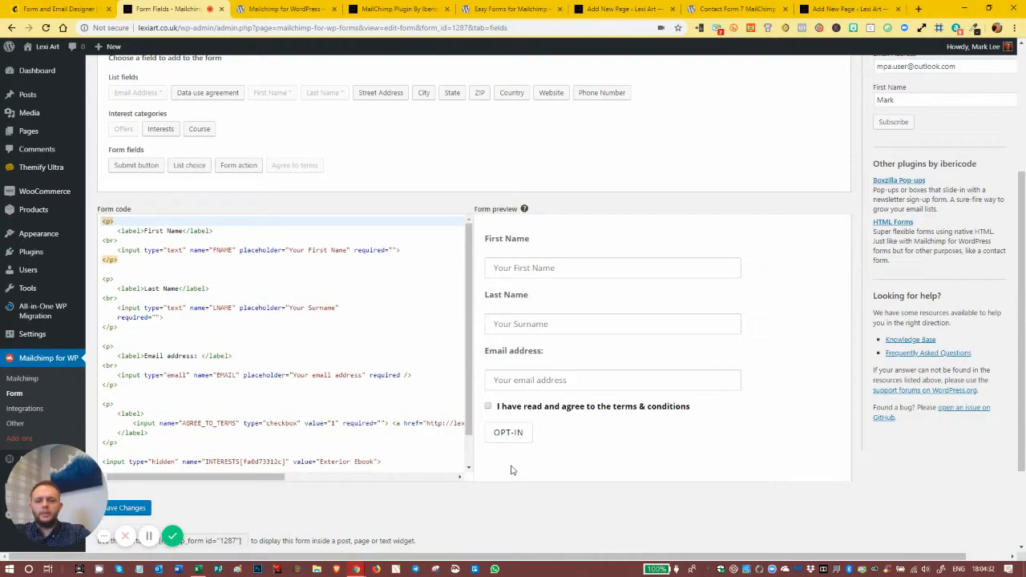
Try the Red Theme form style, save the change, and check the form preview.
scroll(510, 439, up, 3)
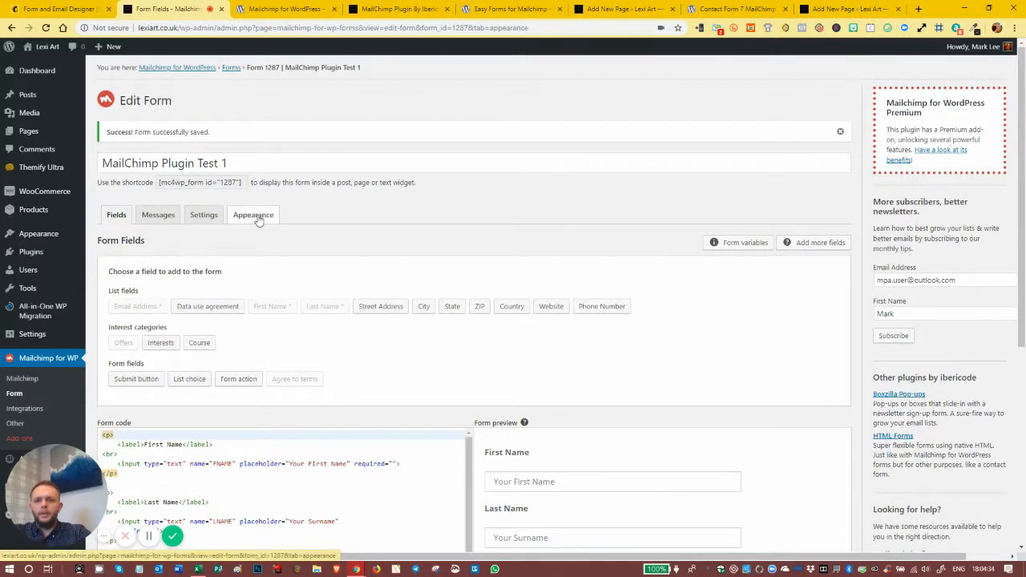
click(253, 215)
click(271, 270)
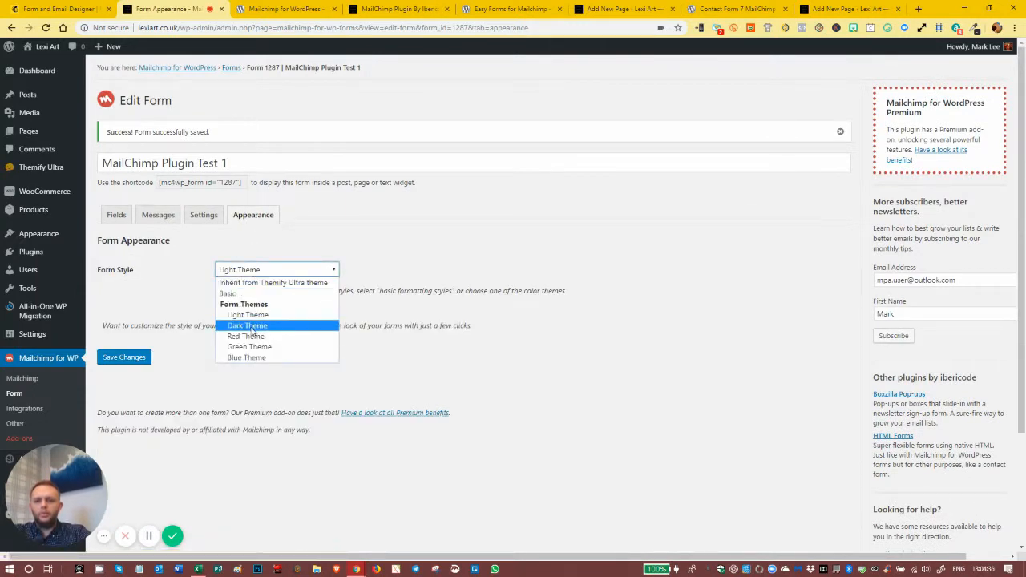
click(265, 336)
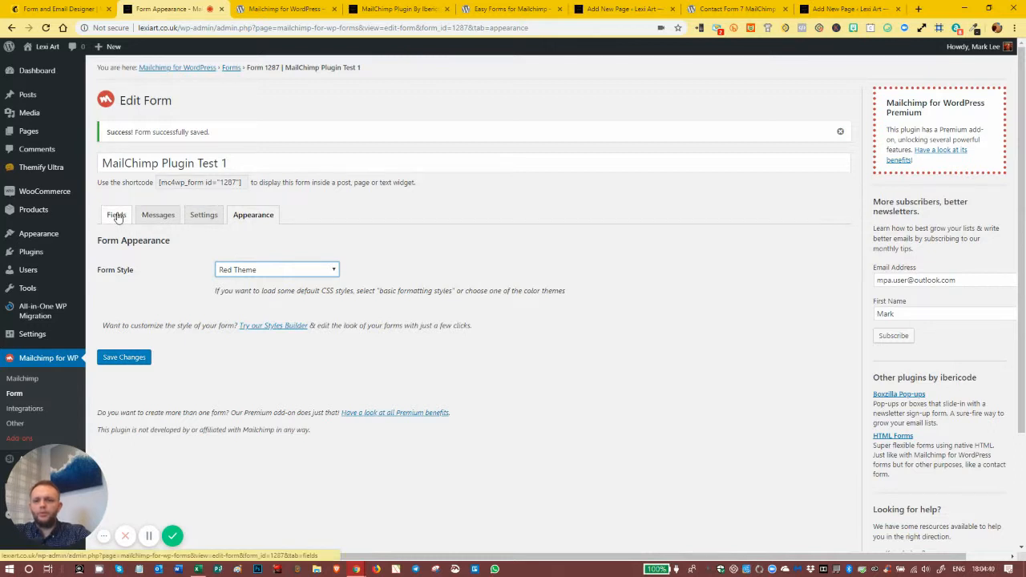
click(144, 357)
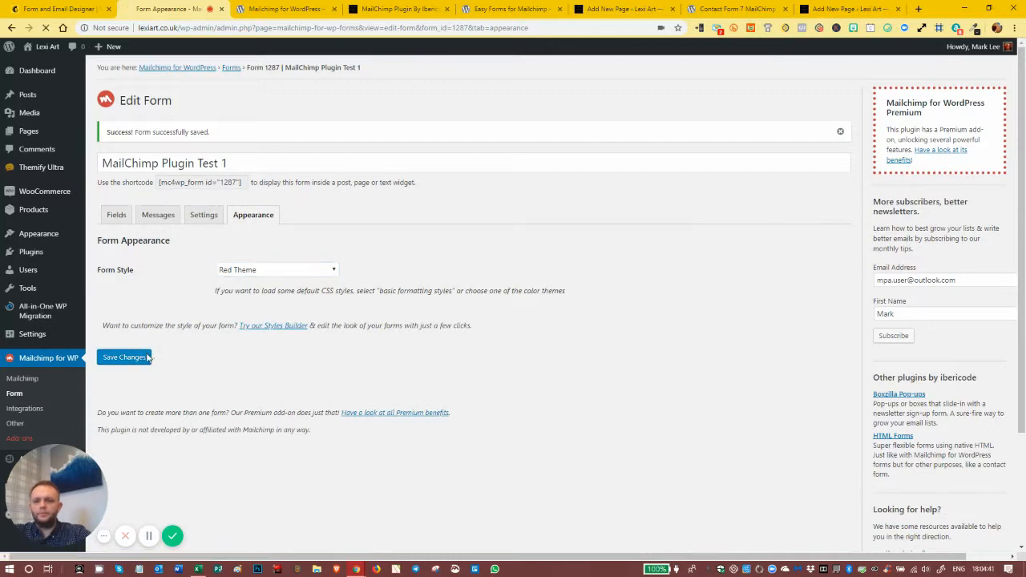
click(115, 224)
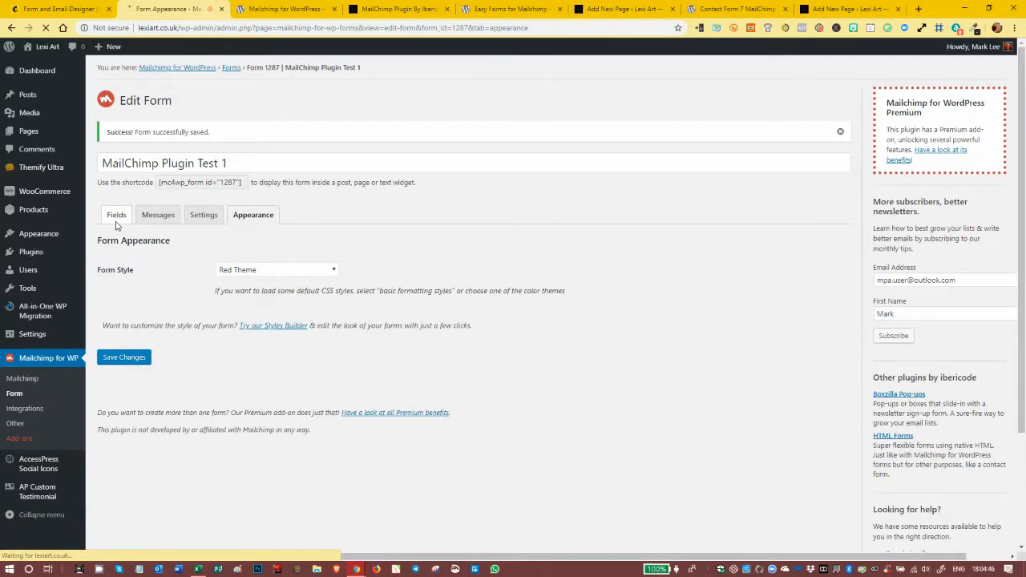
scroll(563, 388, down, 3)
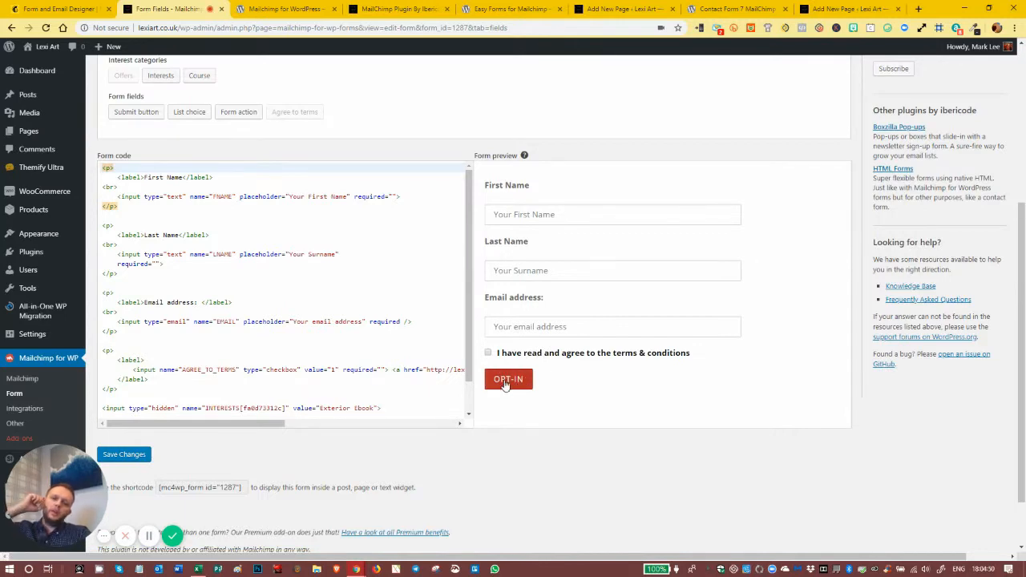
Set the form style to Inherit from Themify Ultra theme and save the form.
scroll(240, 240, up, 2)
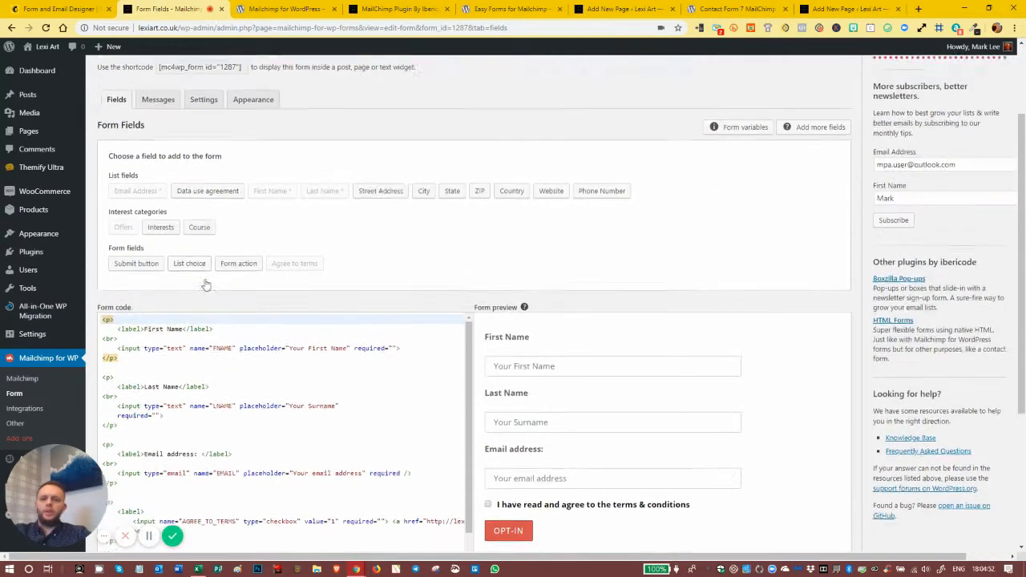
click(250, 107)
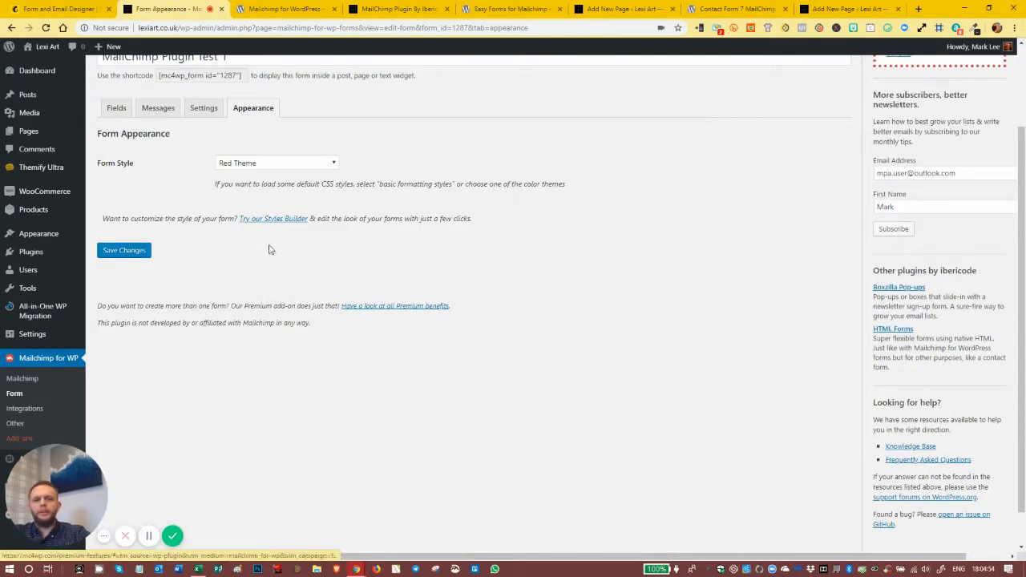
click(252, 163)
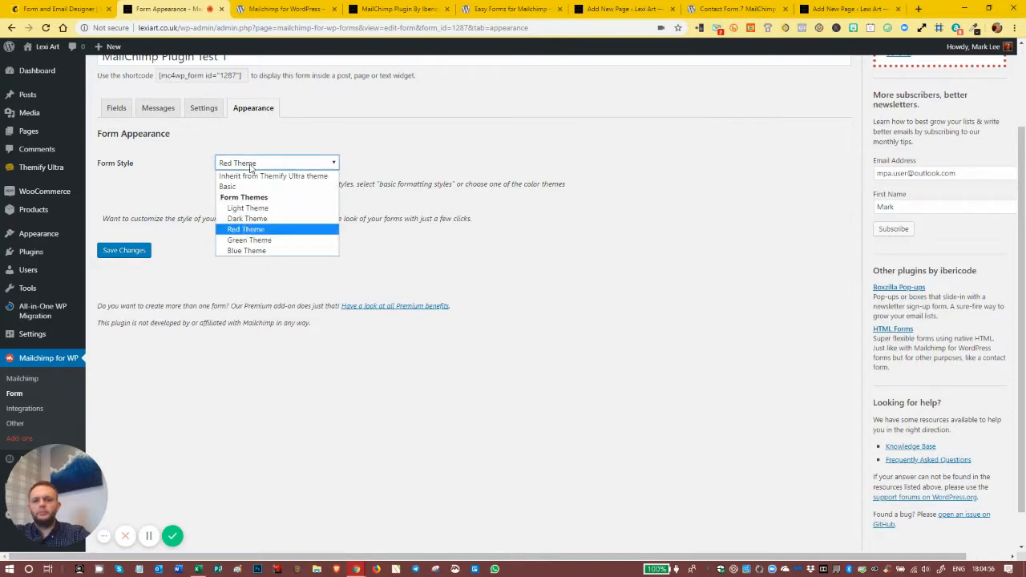
click(252, 176)
click(122, 249)
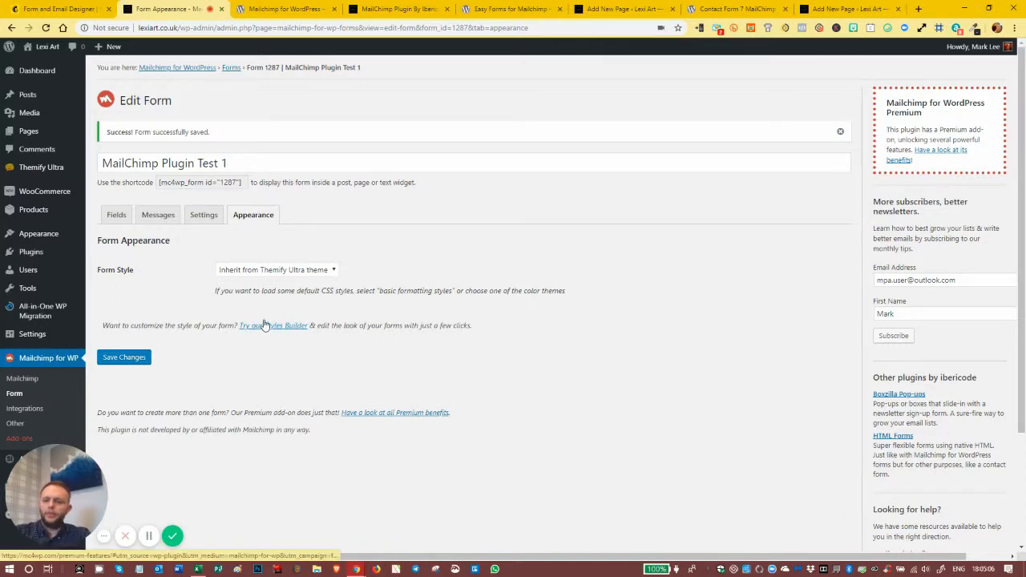
Follow the Styles Builder link, look through the plugin's Premium features page, and return to the form's appearance settings.
click(267, 329)
click(263, 8)
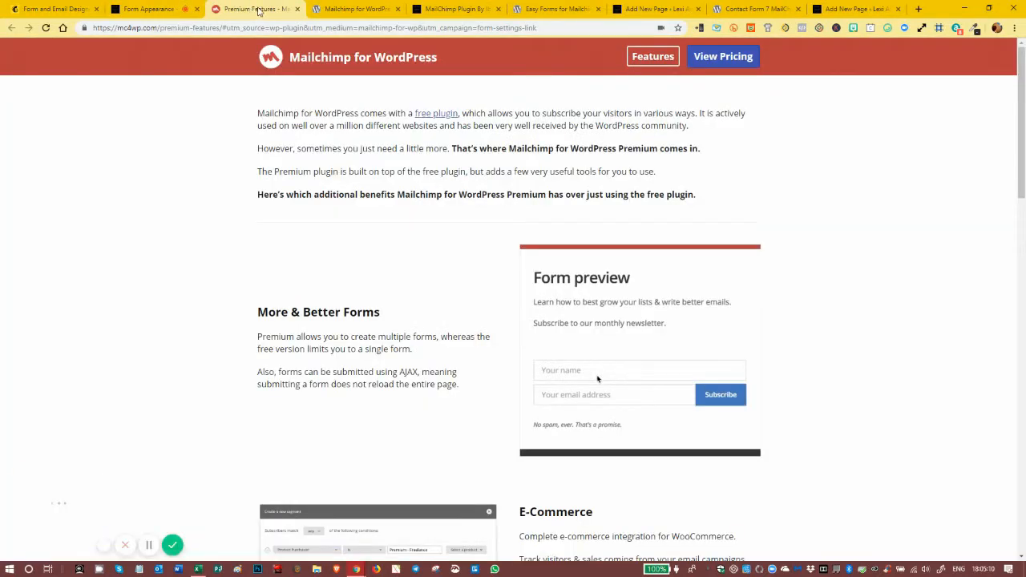
click(597, 375)
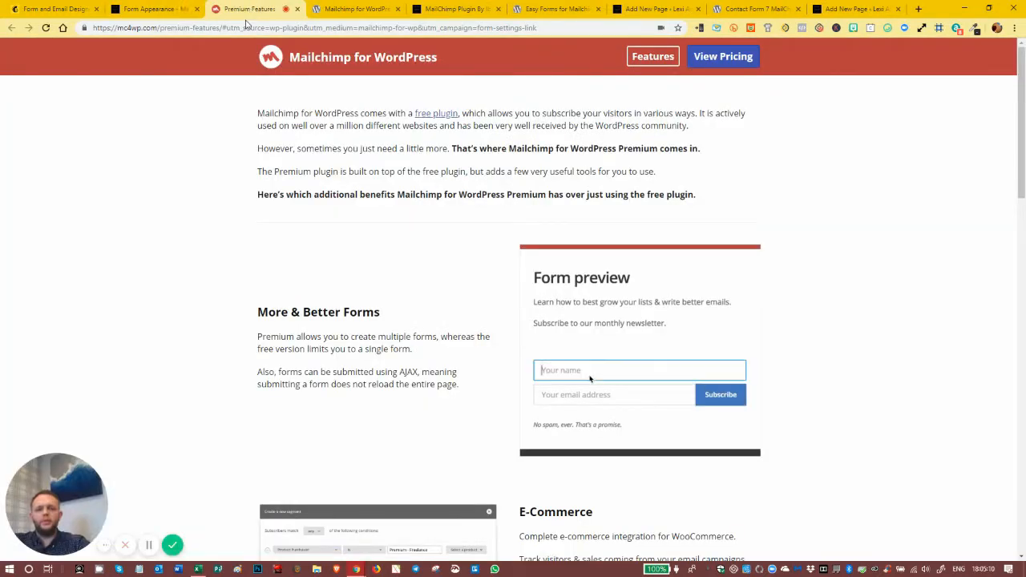
text(john)
key(Tab)
scroll(402, 238, down, 2)
scroll(402, 237, down, 9)
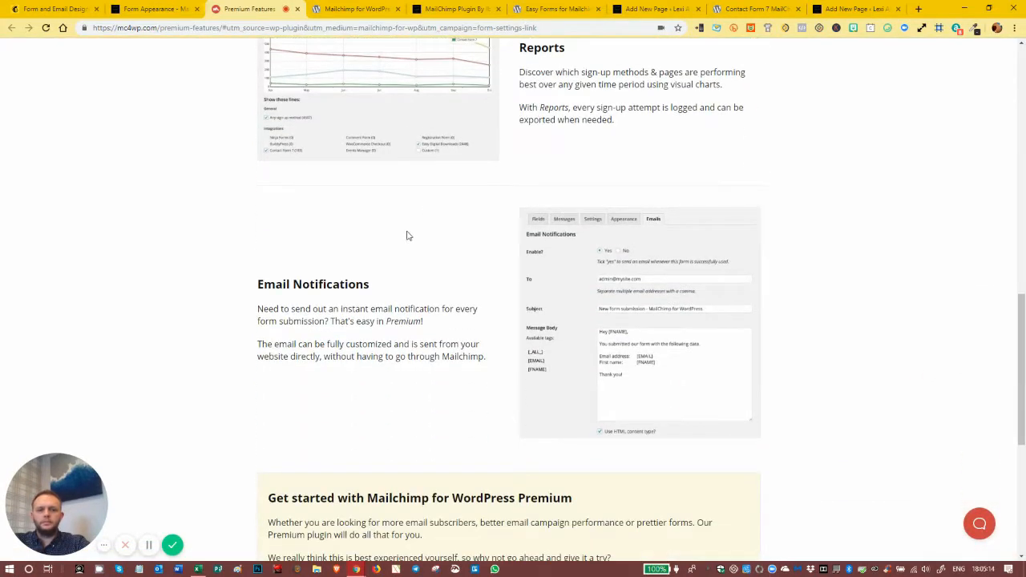
scroll(407, 234, down, 5)
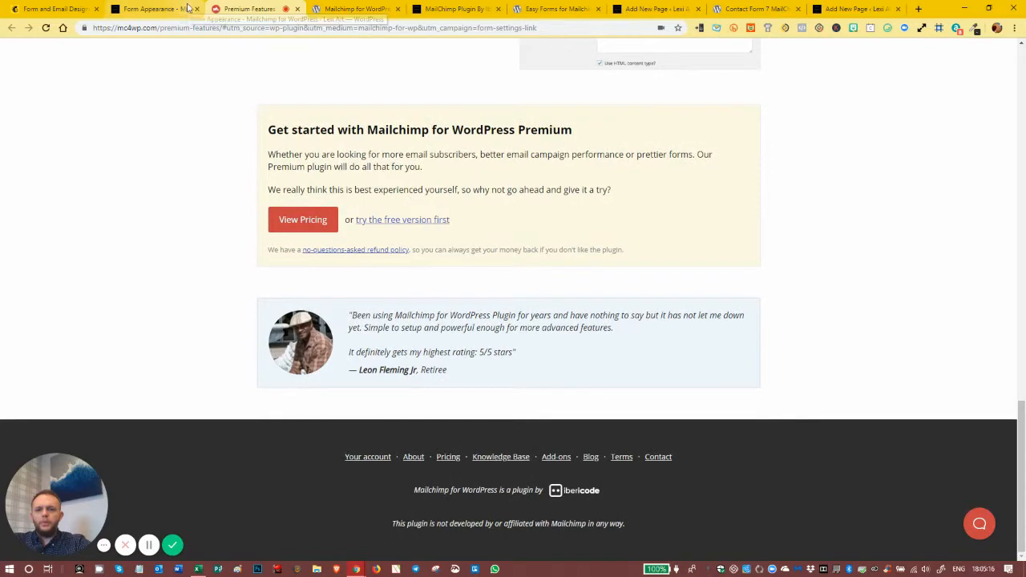
click(164, 8)
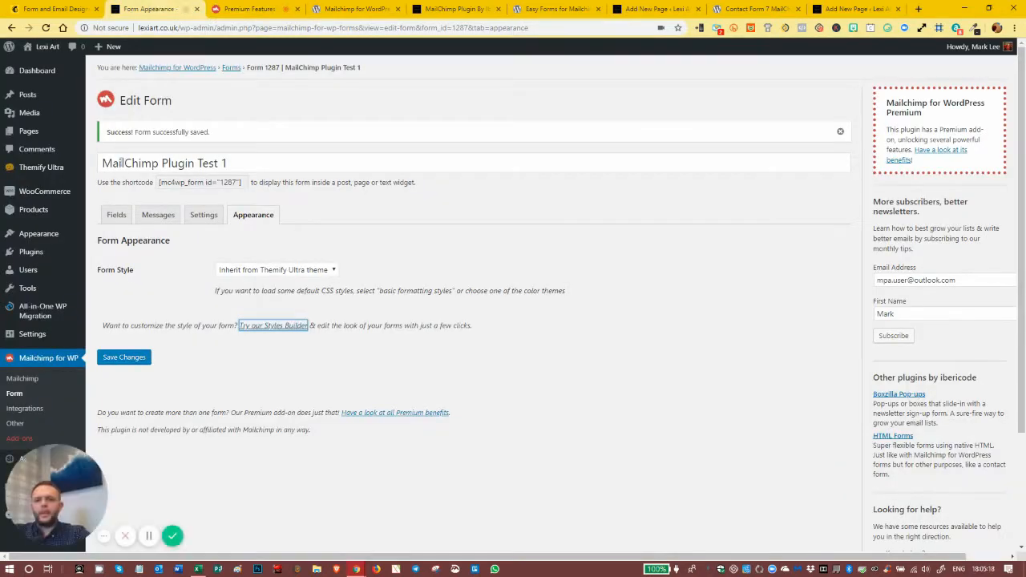
Examine the form code, the form preview with the inherited style, and the note about creating more than one form.
click(116, 215)
scroll(256, 334, down, 3)
click(241, 323)
scroll(249, 340, down, 1)
scroll(336, 374, down, 2)
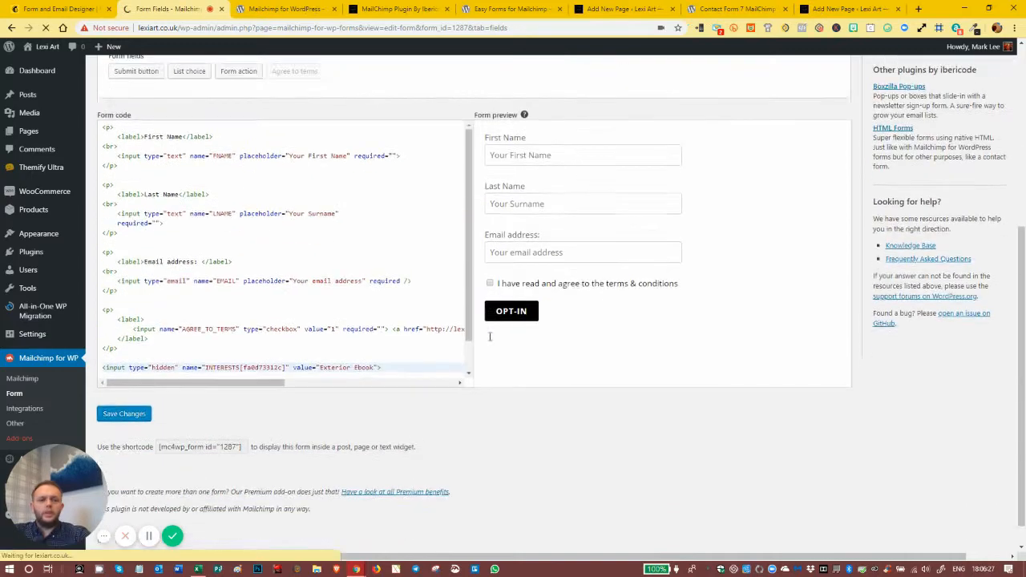
scroll(488, 338, up, 5)
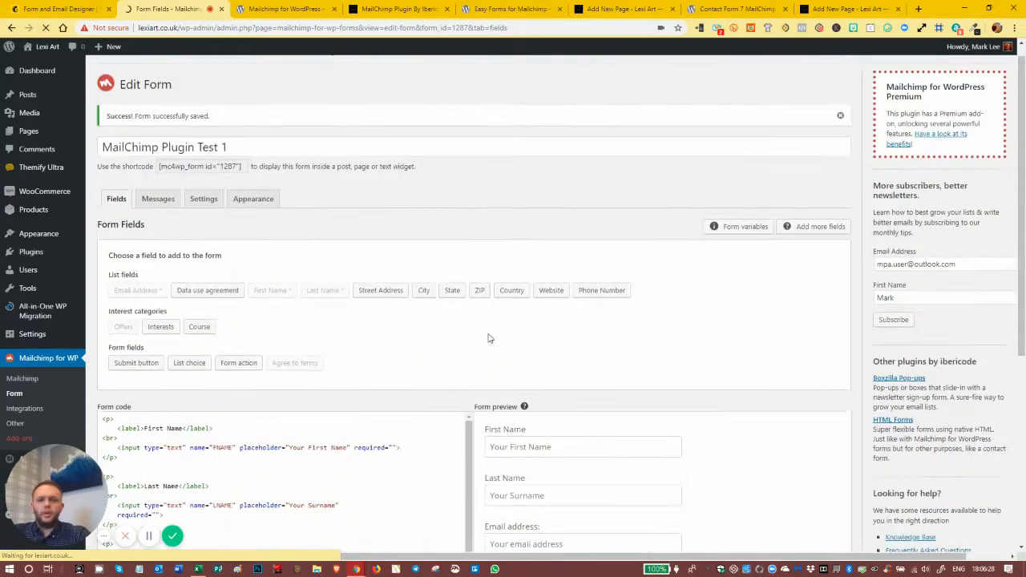
scroll(486, 339, down, 3)
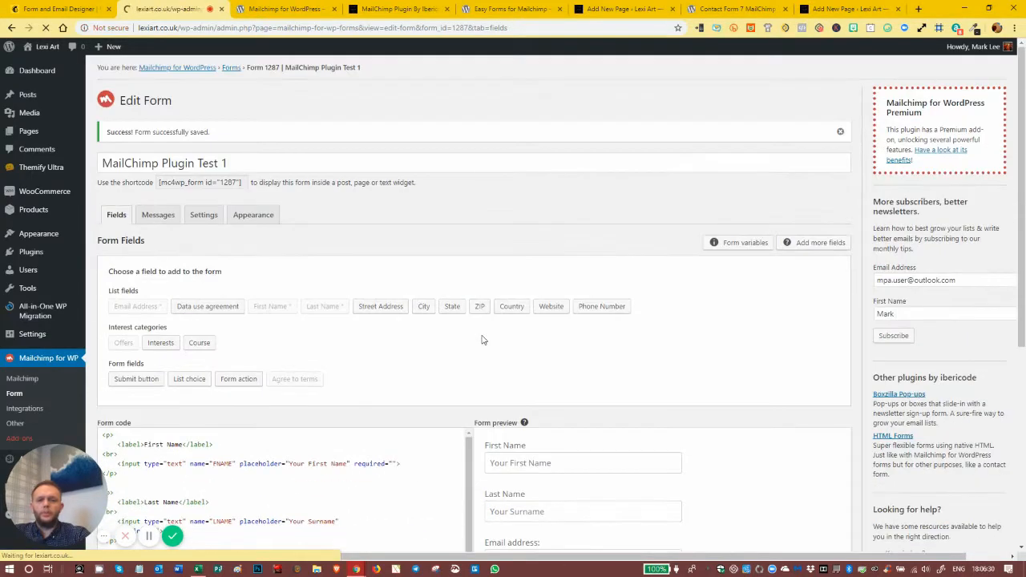
scroll(473, 328, down, 3)
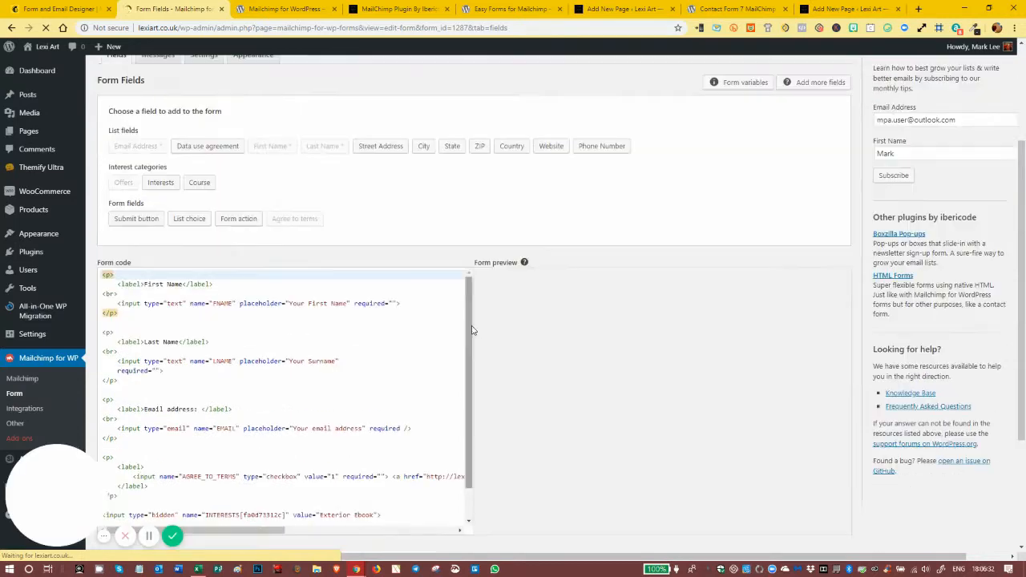
scroll(184, 333, down, 2)
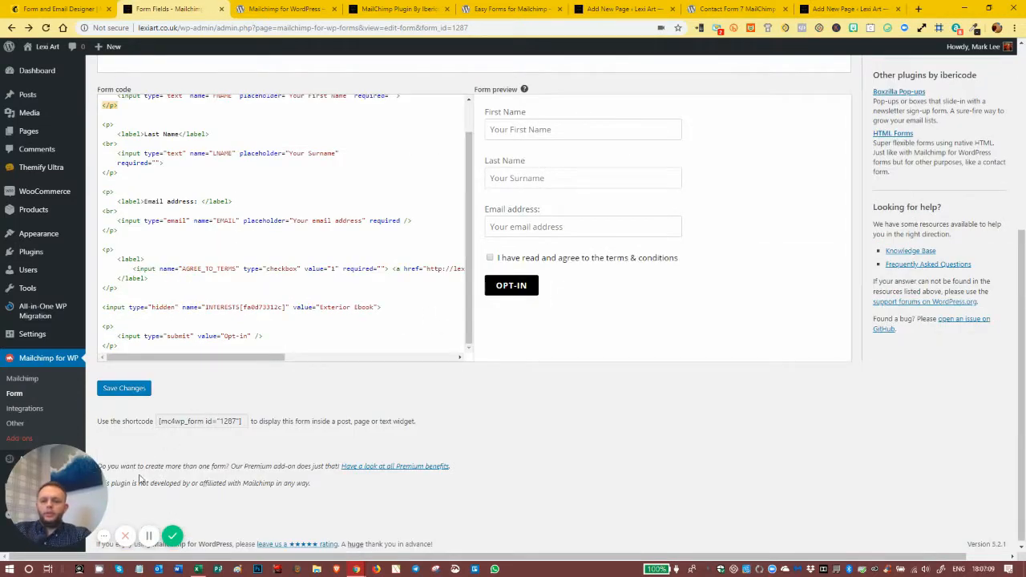
drag(106, 467, 476, 456)
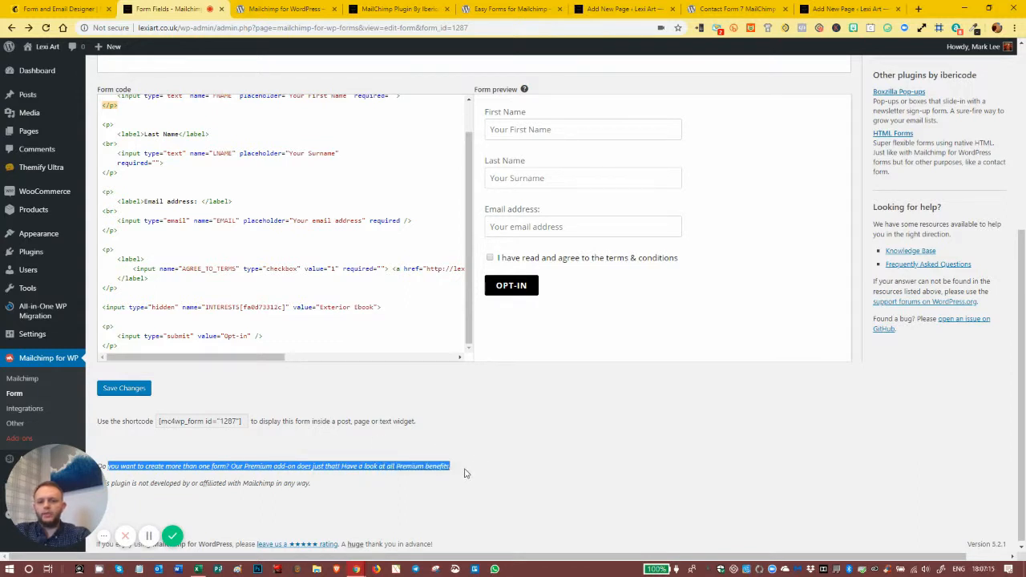
click(483, 465)
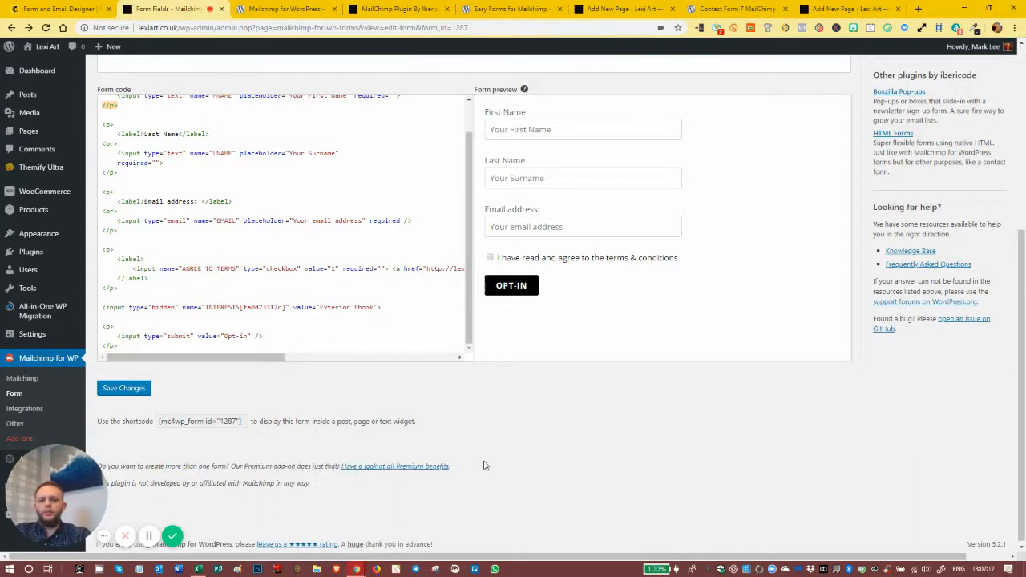
Copy the form's shortcode [mc4wp_form id="1287"] from the Edit Form page.
scroll(508, 457, up, 2)
scroll(506, 425, up, 2)
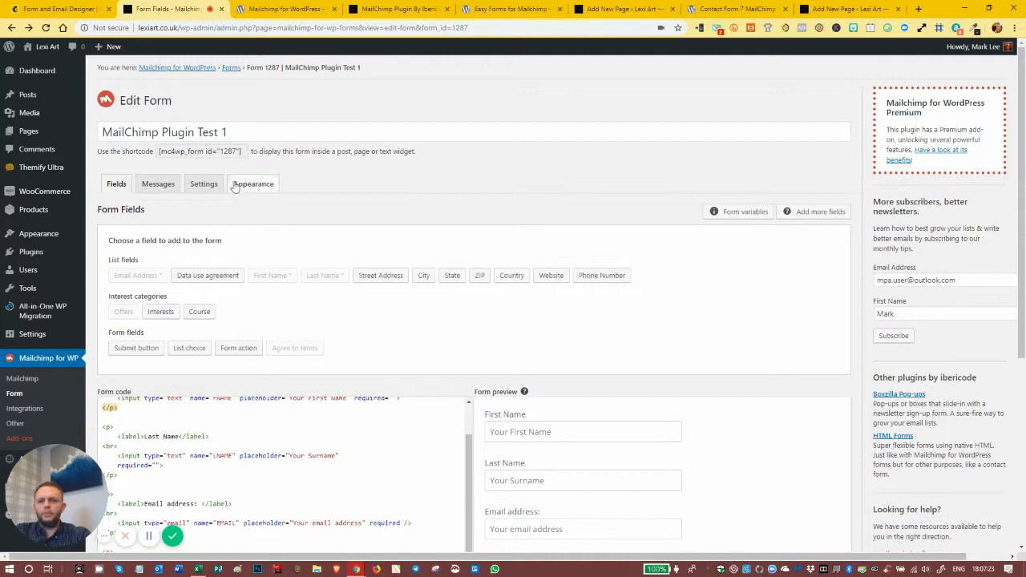
click(212, 151)
right_click(207, 151)
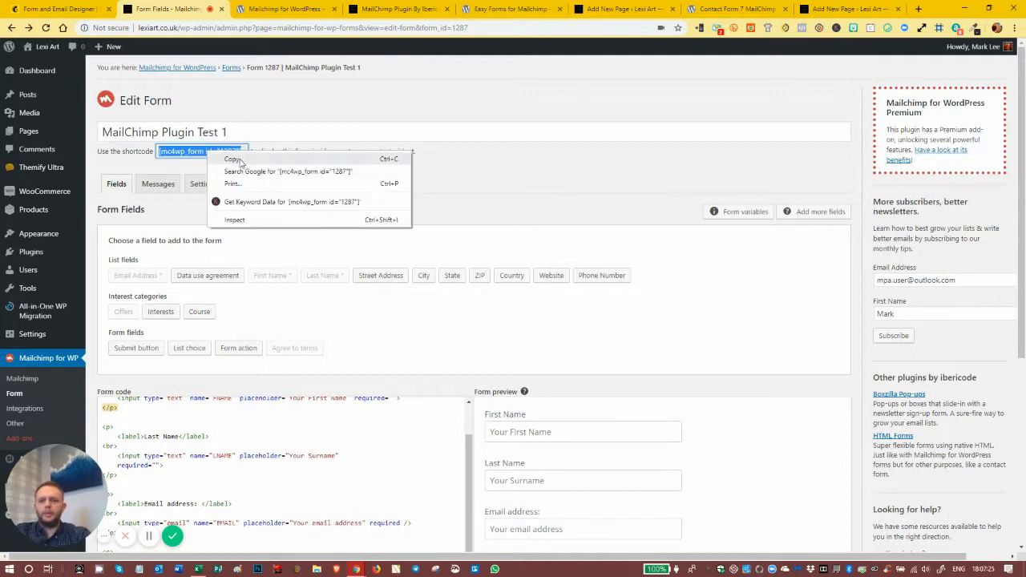
click(506, 154)
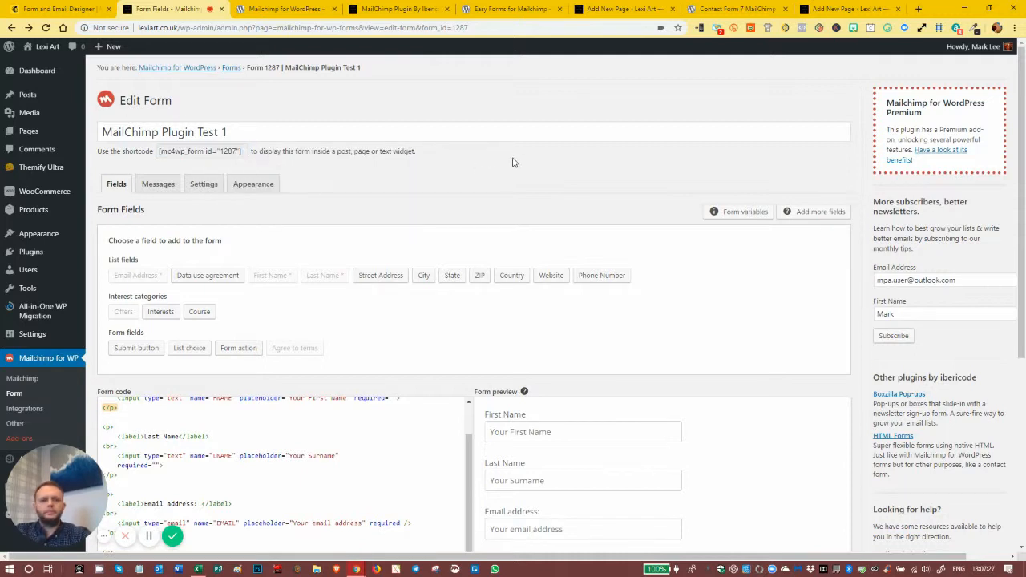
click(190, 151)
right_click(192, 149)
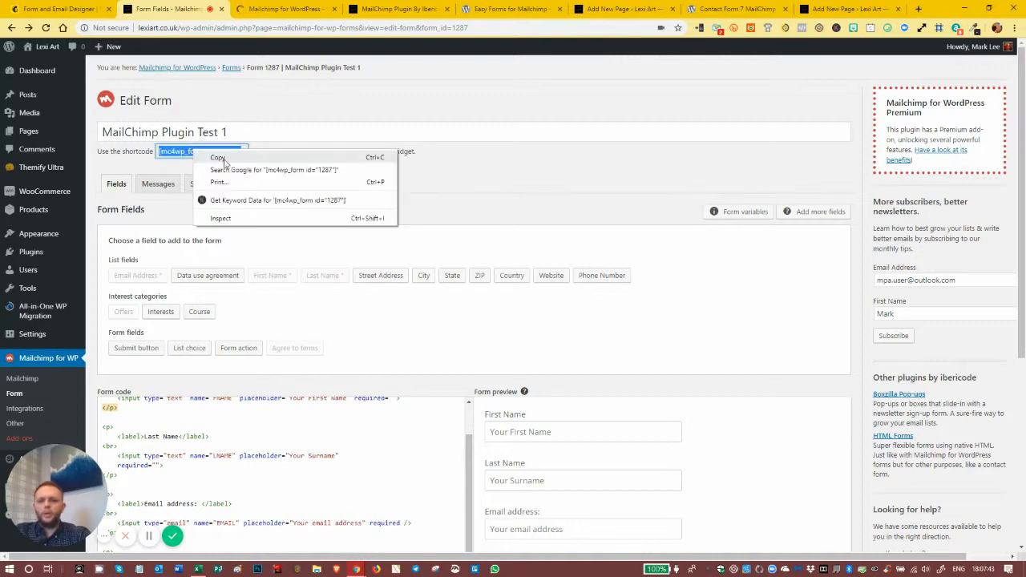
click(221, 159)
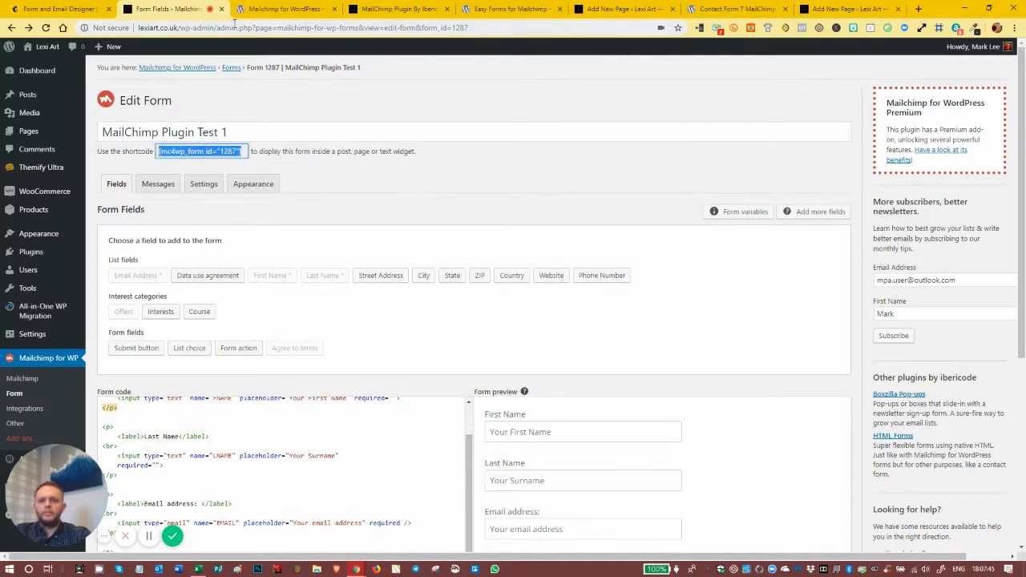
Switch to the MailChimp Plugin By Ibericode page on the Lexi Art site and open it for editing.
click(401, 9)
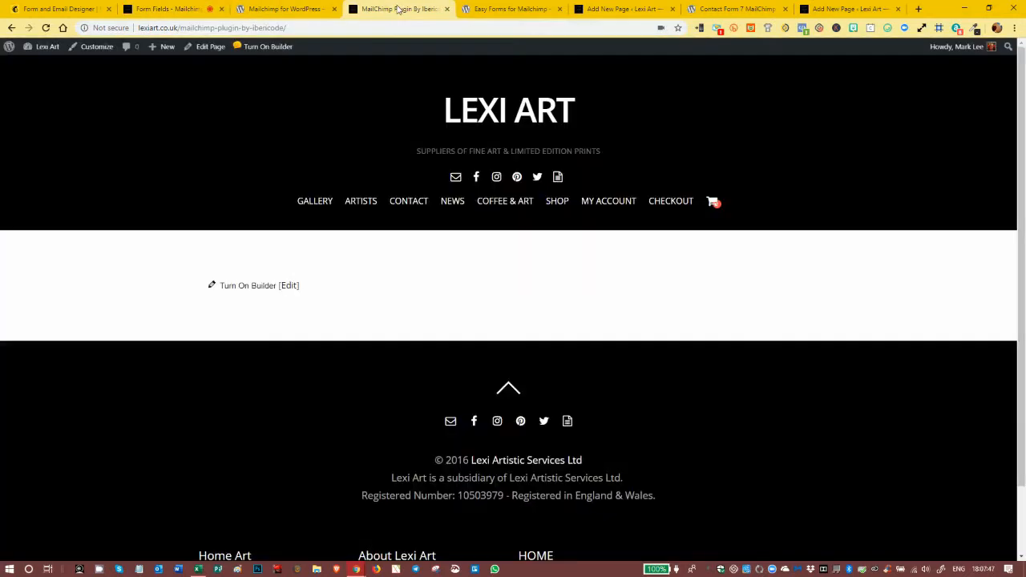
click(207, 46)
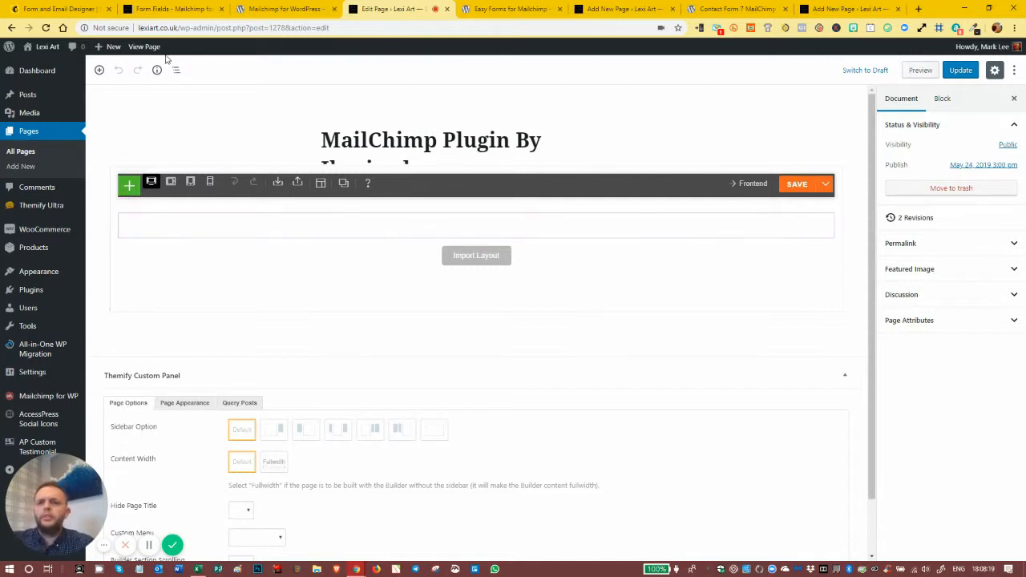
click(98, 70)
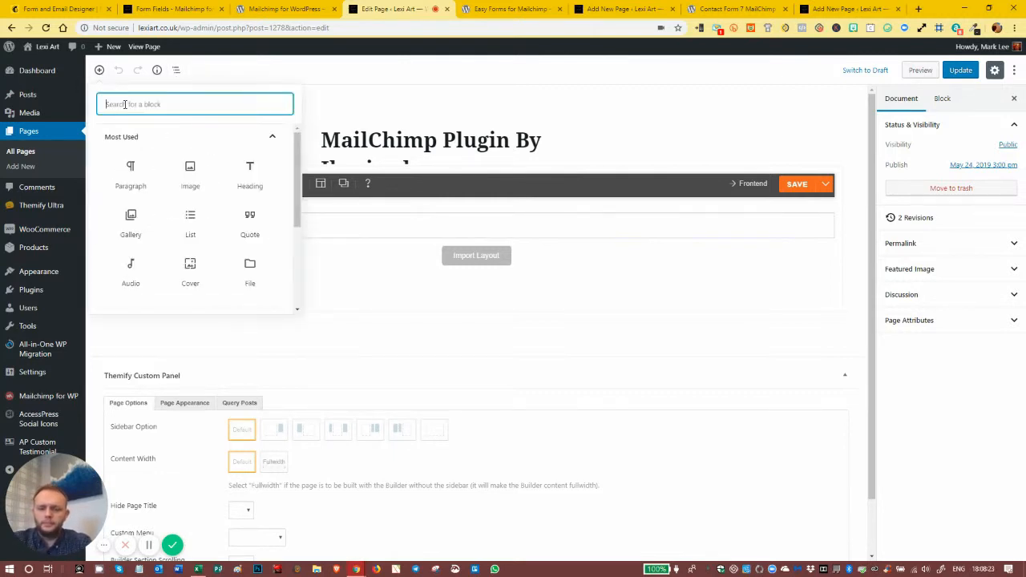
text(short)
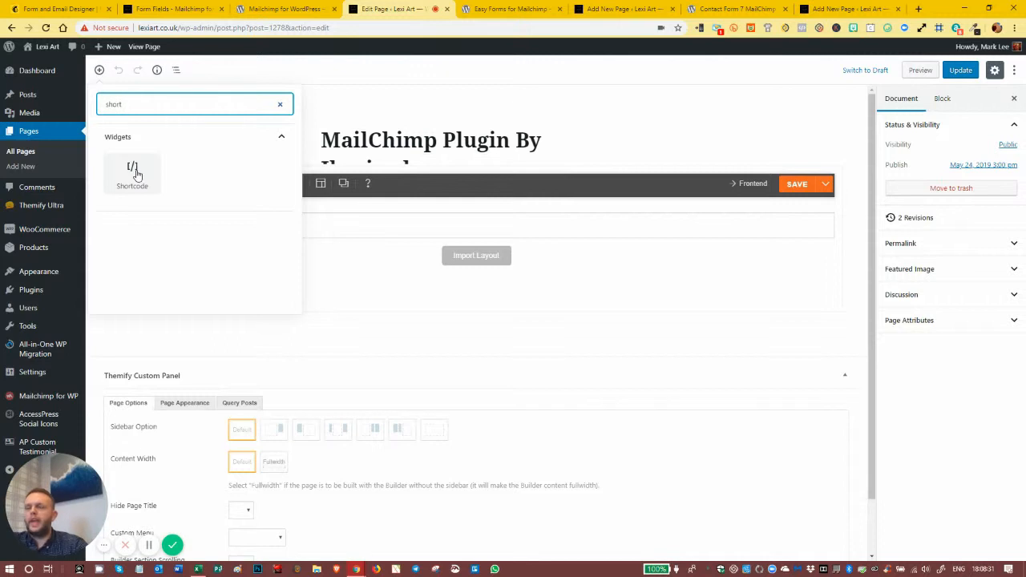
drag(136, 174, 439, 226)
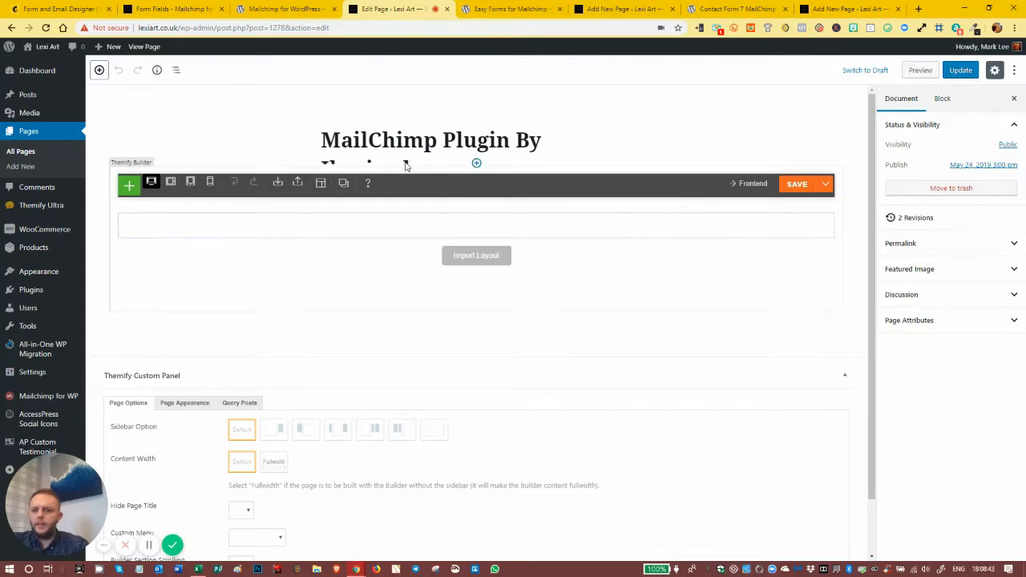
Insert a Shortcode block above the Themify Builder area, paste [mc4wp_form id="1287"] into it, and update the page.
click(476, 164)
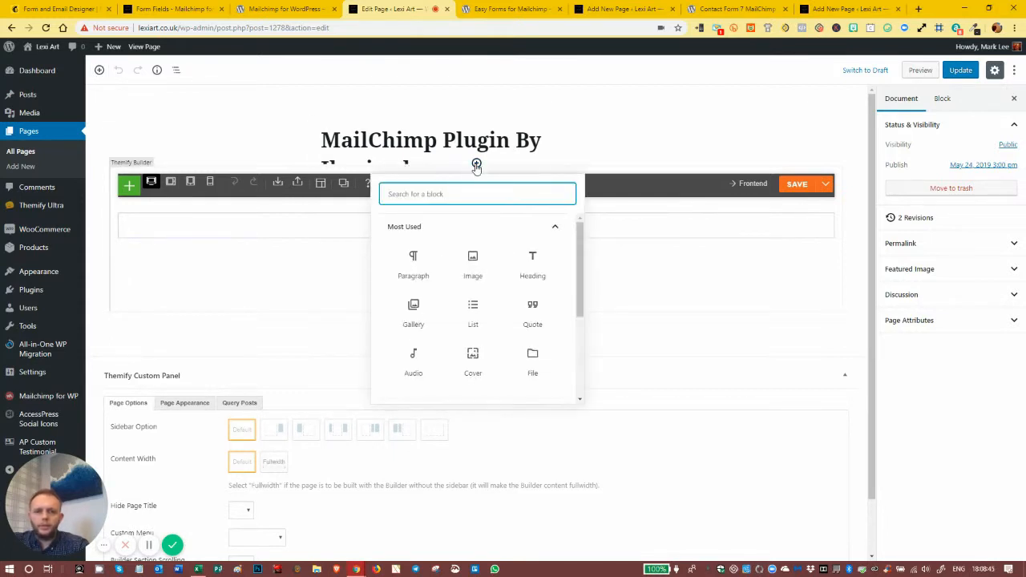
text(short)
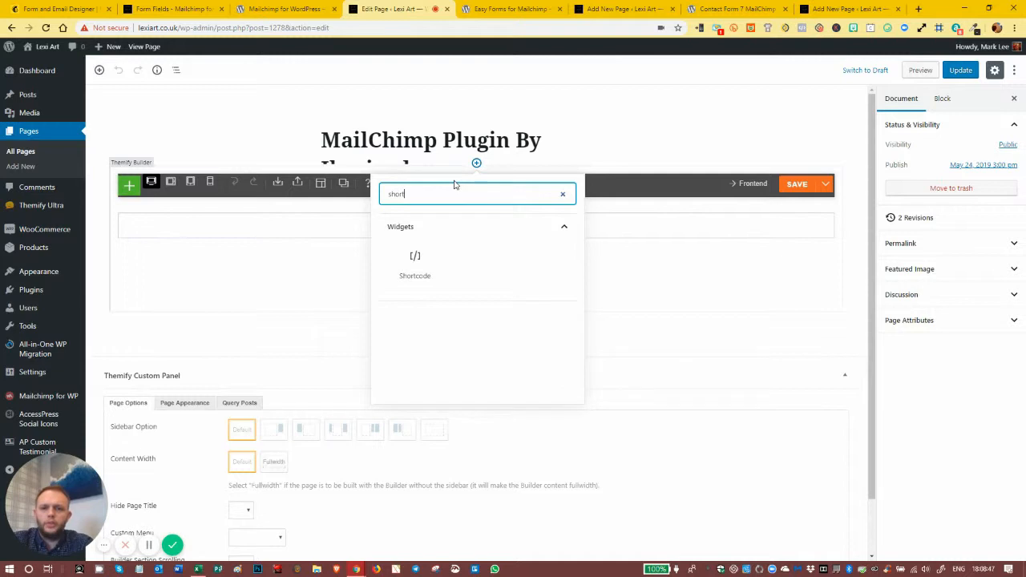
click(416, 263)
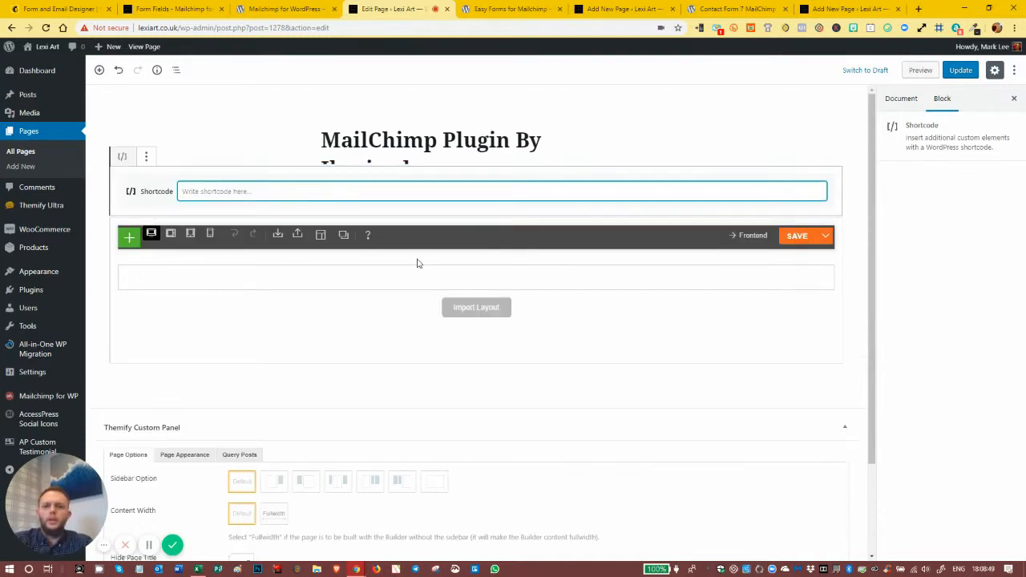
right_click(272, 193)
click(295, 277)
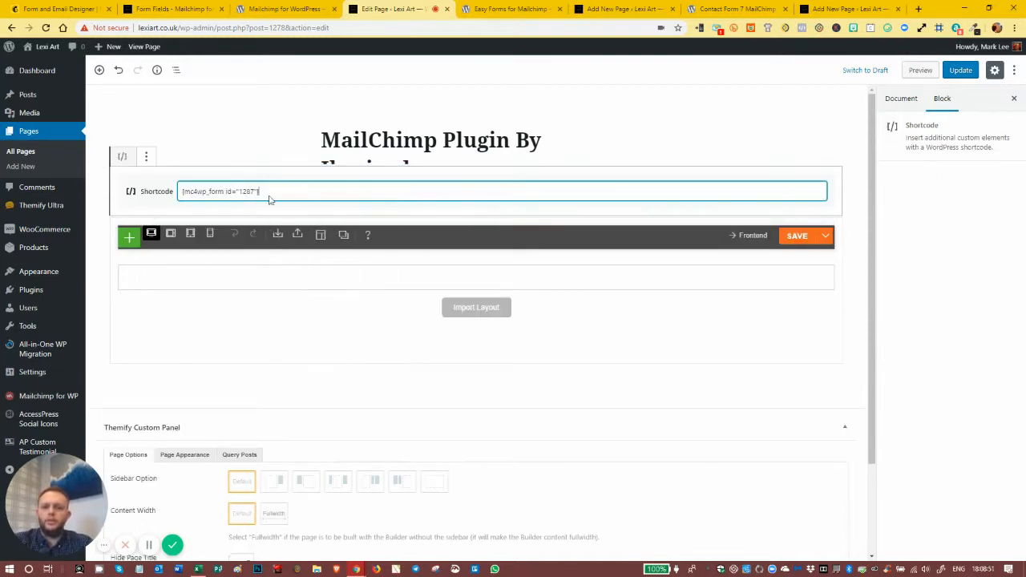
click(958, 71)
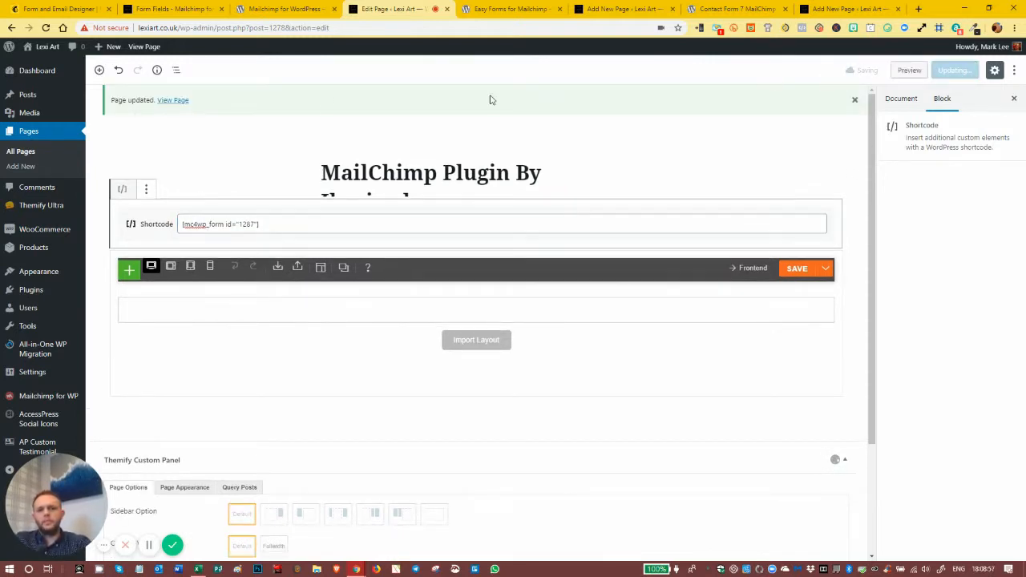
View the published page and examine the embedded opt-in form's fields, terms checkbox and button.
click(173, 100)
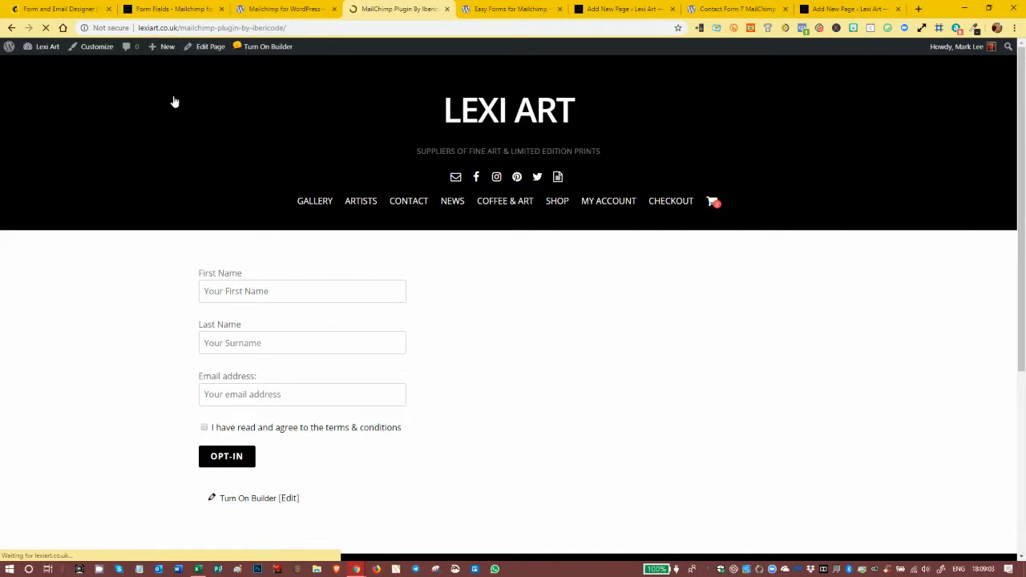
scroll(244, 281, down, 3)
scroll(244, 279, up, 3)
scroll(247, 271, down, 1)
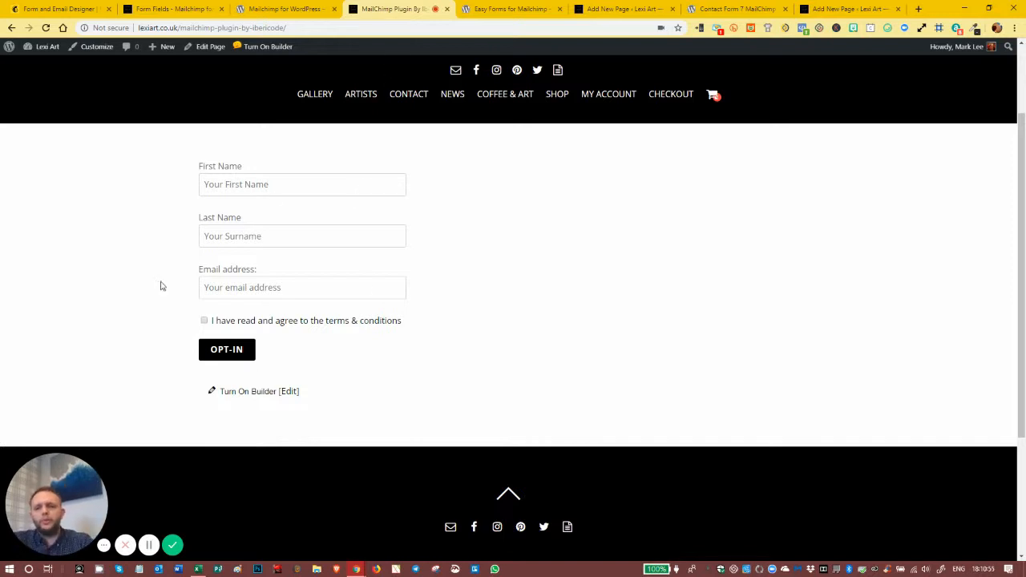
scroll(318, 284, down, 1)
scroll(313, 281, up, 2)
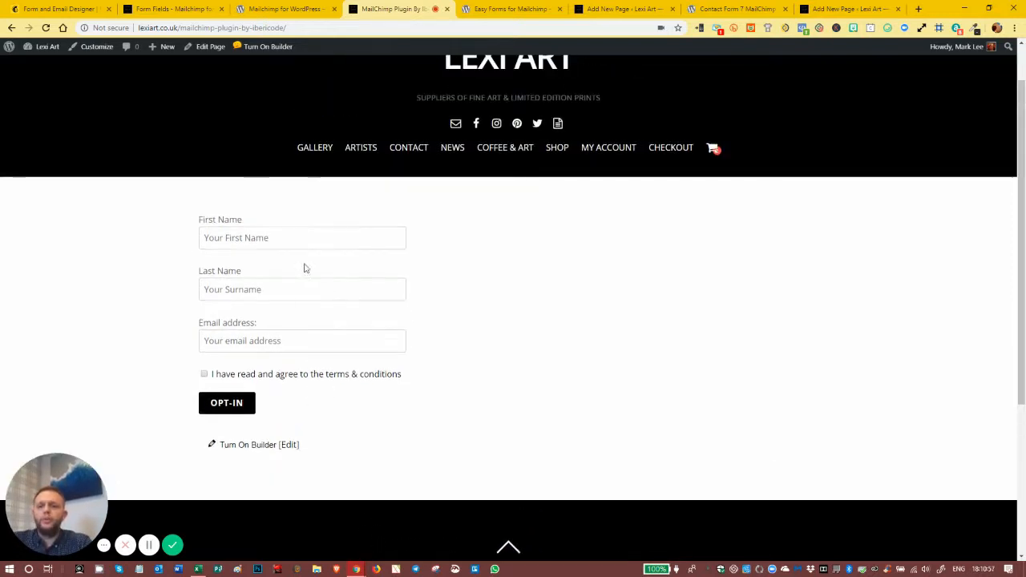
scroll(402, 266, up, 1)
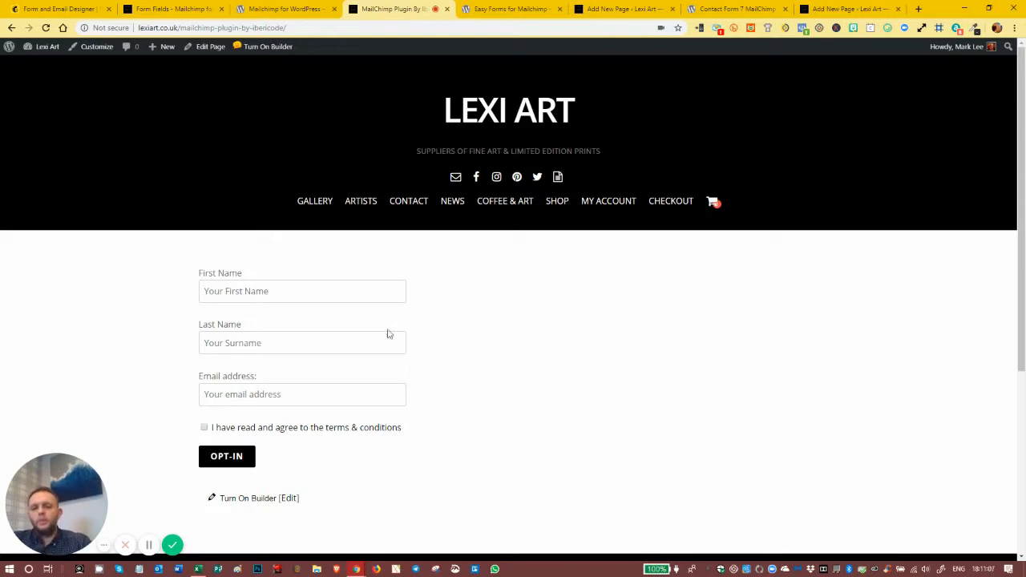
Fill in the opt-in form with a test first name, last name and email address, agree to the terms & conditions, and submit it.
click(256, 290)
text(Marky)
click(248, 344)
text(LeeLee)
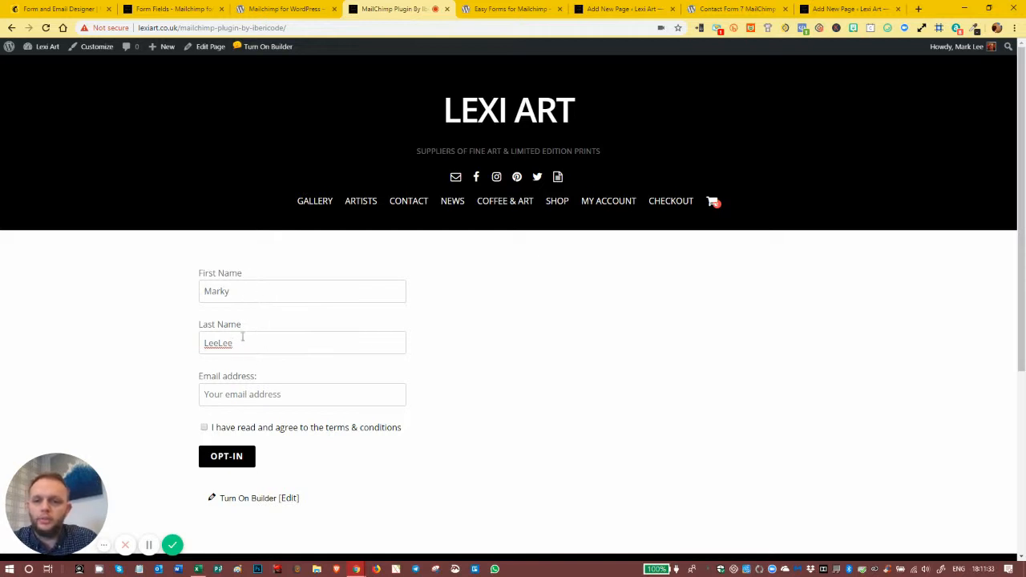
click(260, 396)
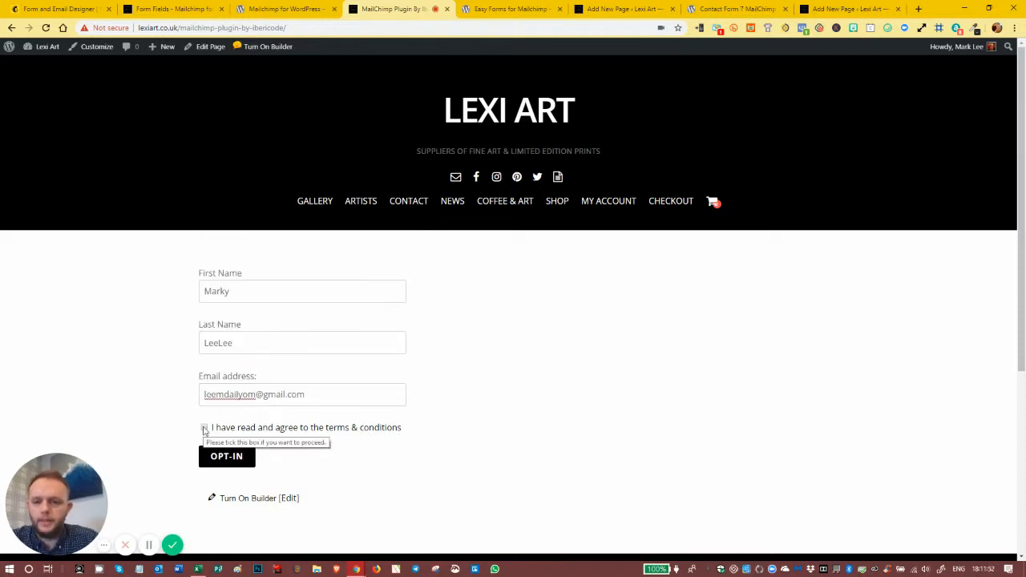
click(204, 428)
click(224, 458)
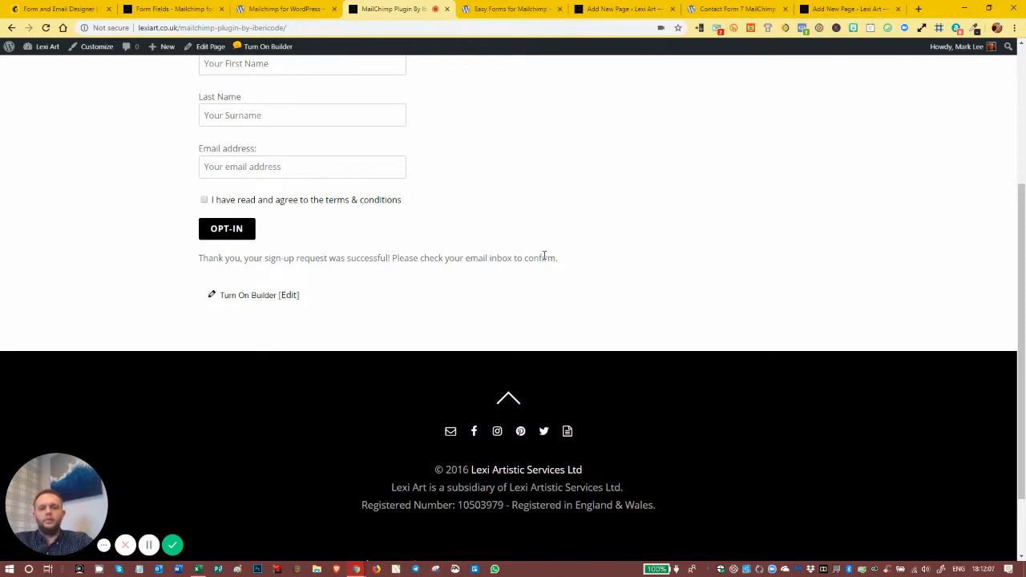
Switch to Mailchimp, open the Audience dashboard in a separate tab placed first, and show the Lexi Art audience's contact list.
click(59, 9)
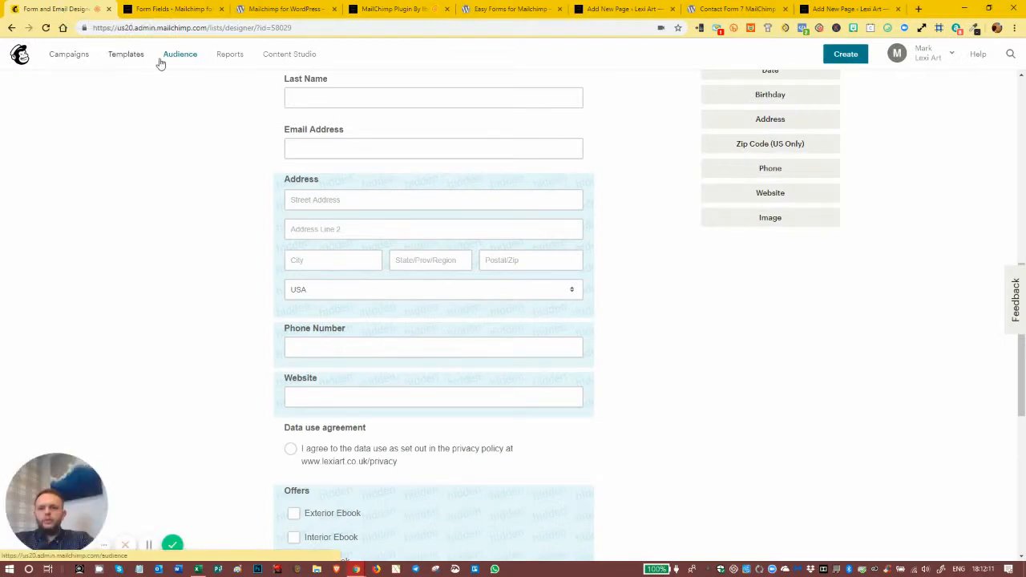
middle_click(182, 59)
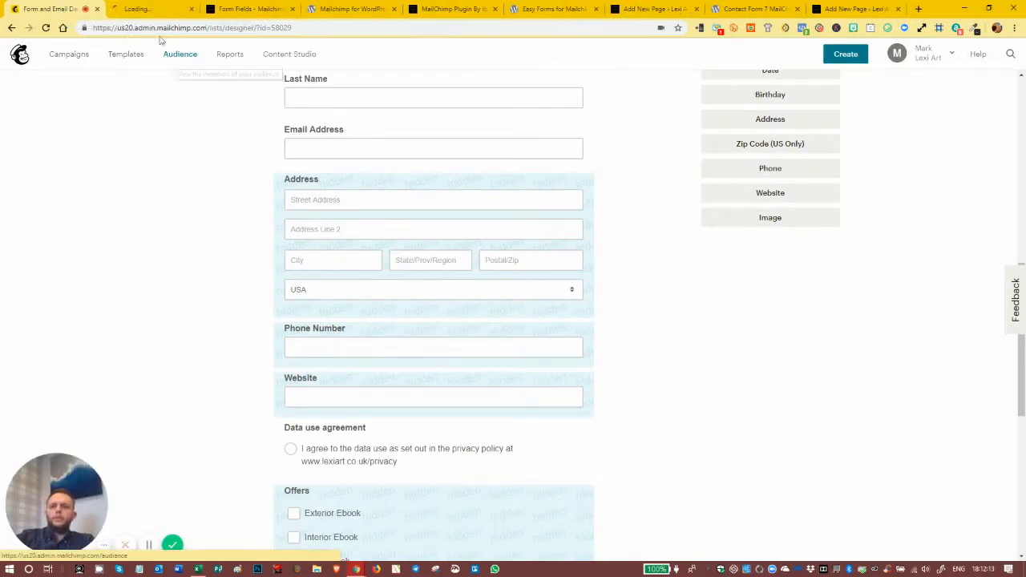
drag(140, 9, 49, 8)
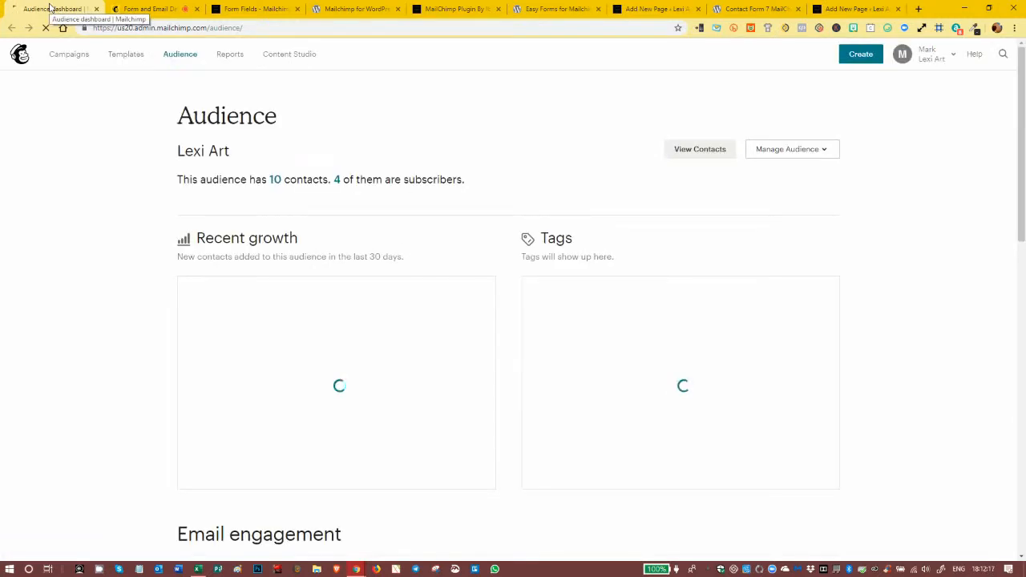
click(705, 154)
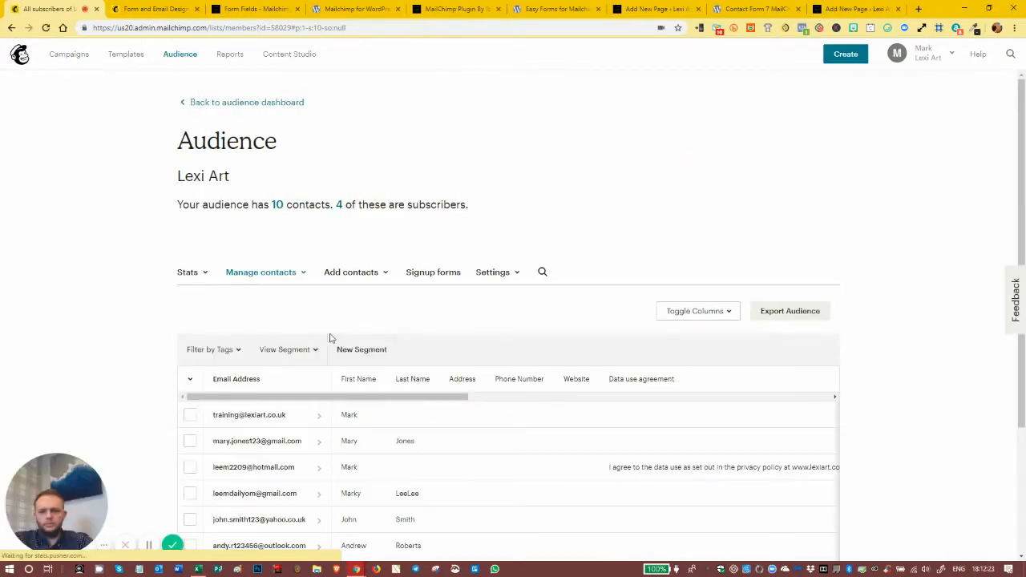
scroll(297, 378, down, 3)
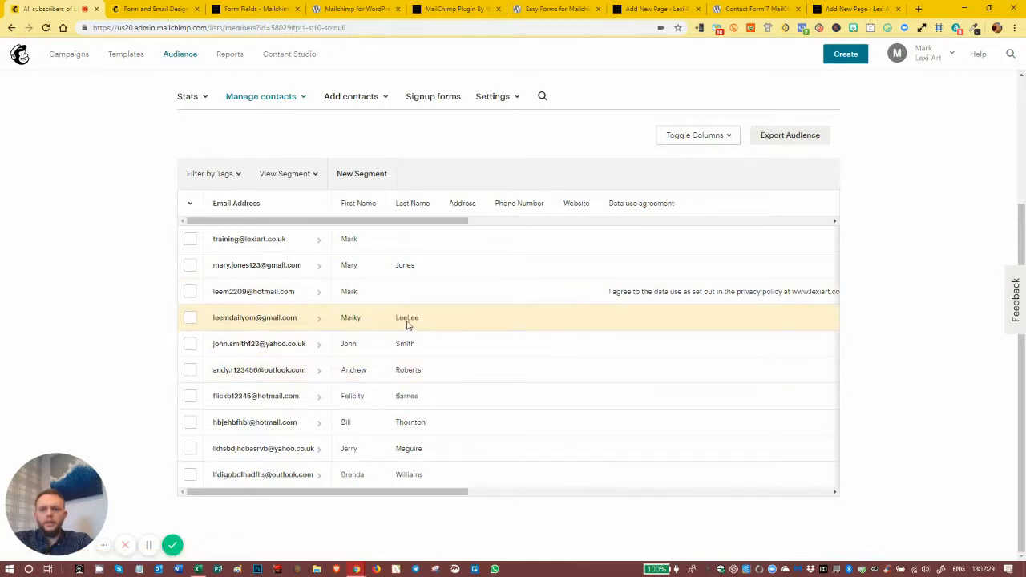
Select the newly subscribed test contact and examine its offers, tags, email marketing status and source.
click(190, 317)
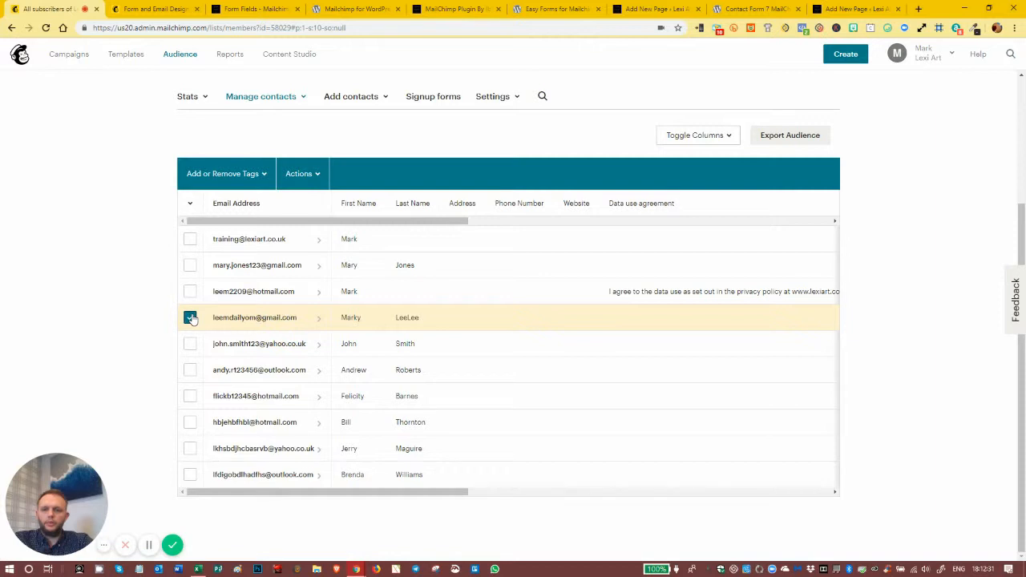
drag(273, 492, 483, 487)
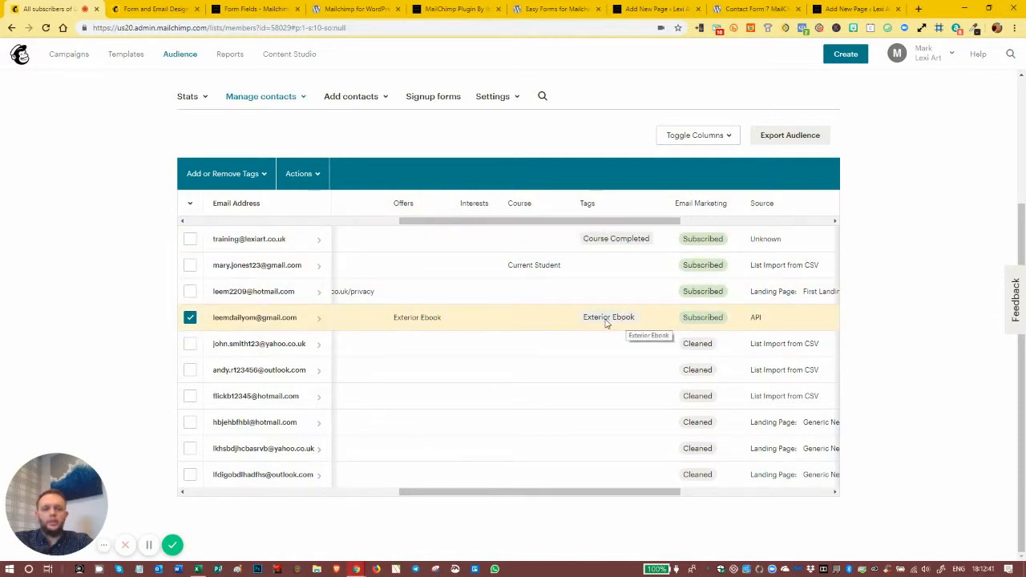
drag(527, 492, 625, 497)
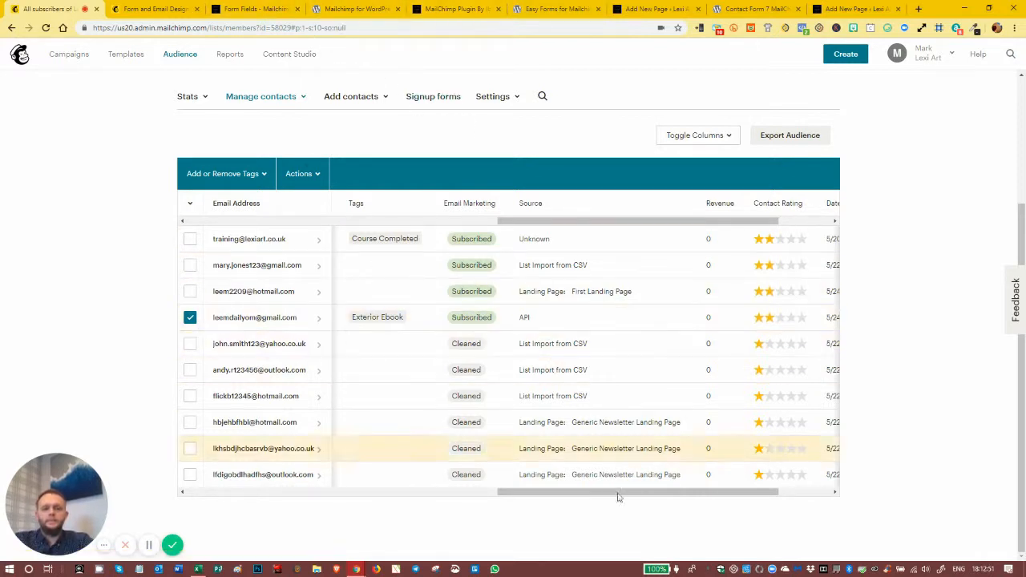
drag(602, 494, 479, 502)
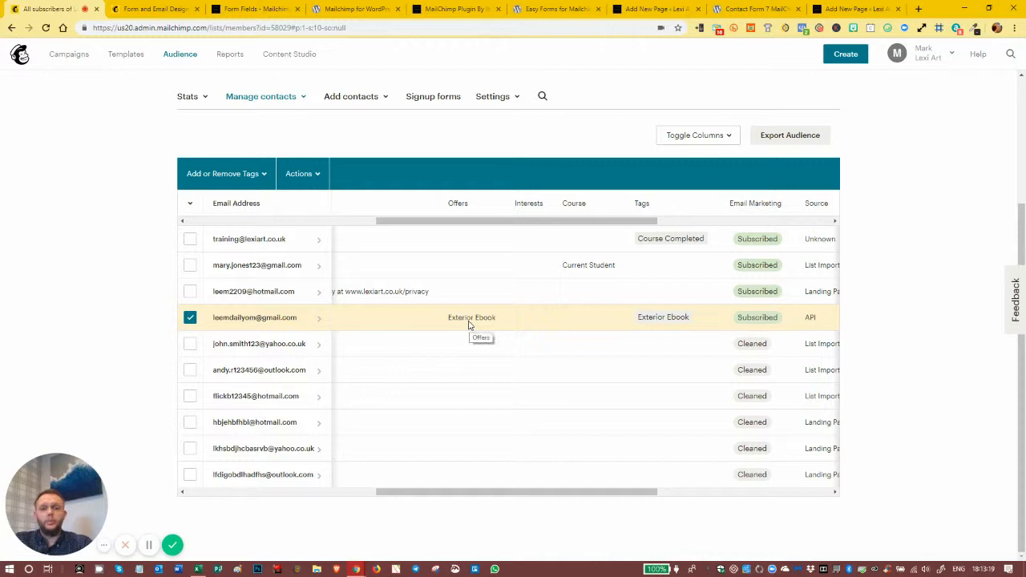
drag(449, 495, 224, 481)
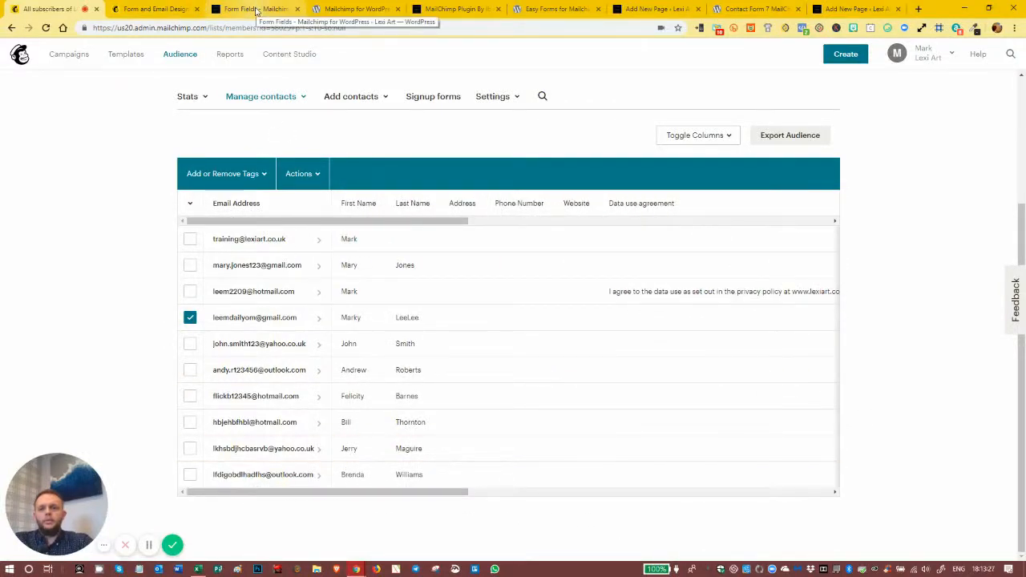
Go back to the MailChimp Plugin Test 1 form page, and bring up the Mailchimp for WordPress plugin page on WordPress.org.
click(244, 10)
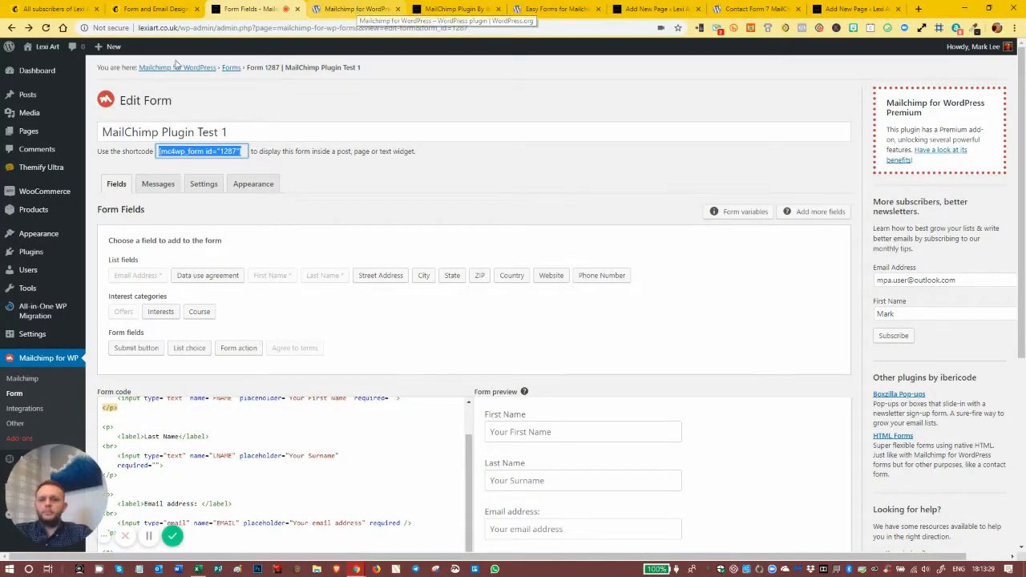
click(355, 8)
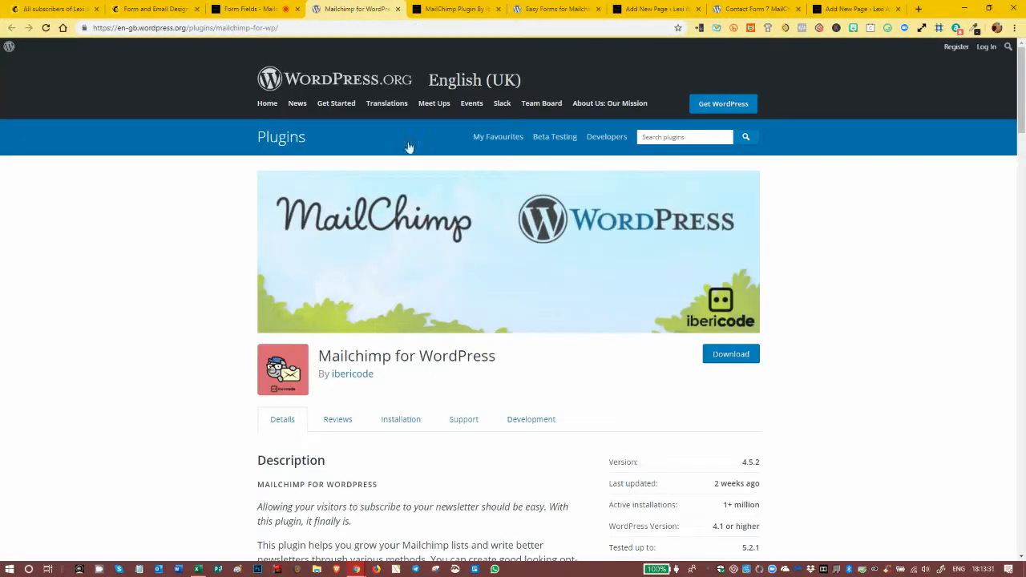